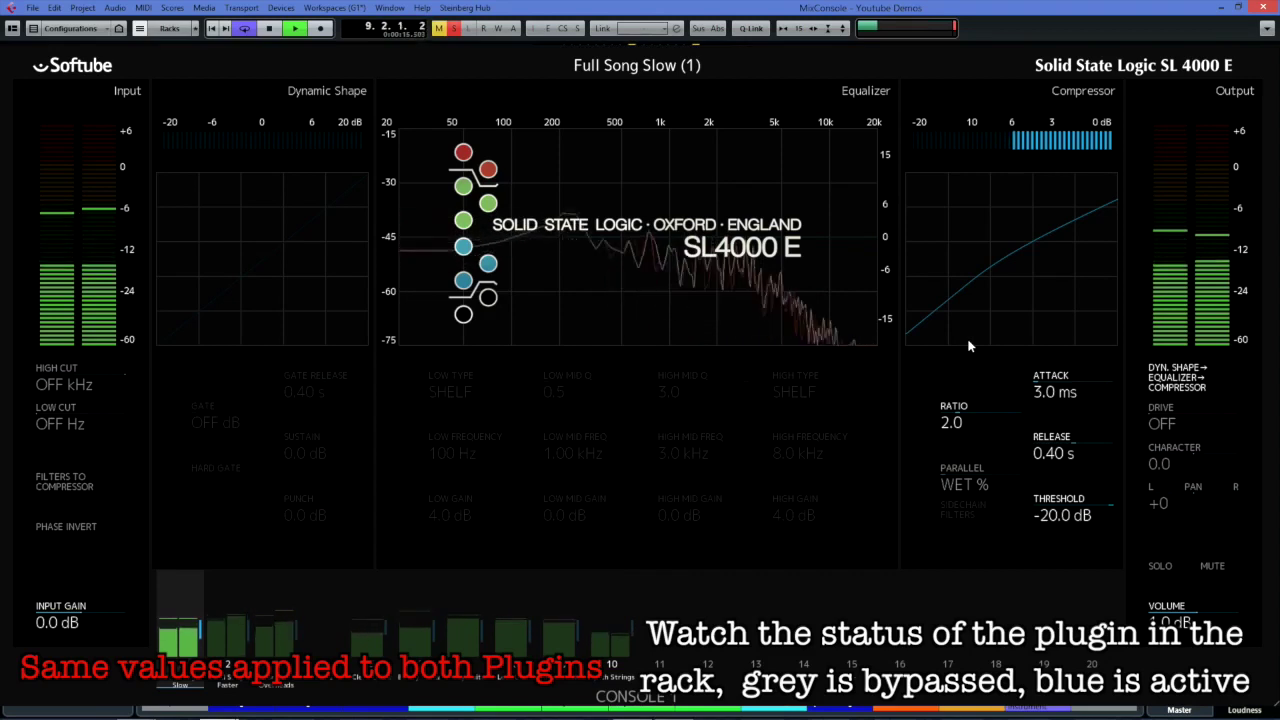
# Step: Close the Console 1 display and compare compression on Full Song Slow by alternating the bypass of Console 1 and UAD SSL E Channel Strip
pyautogui.press('Escape')
pyautogui.click(208, 106)
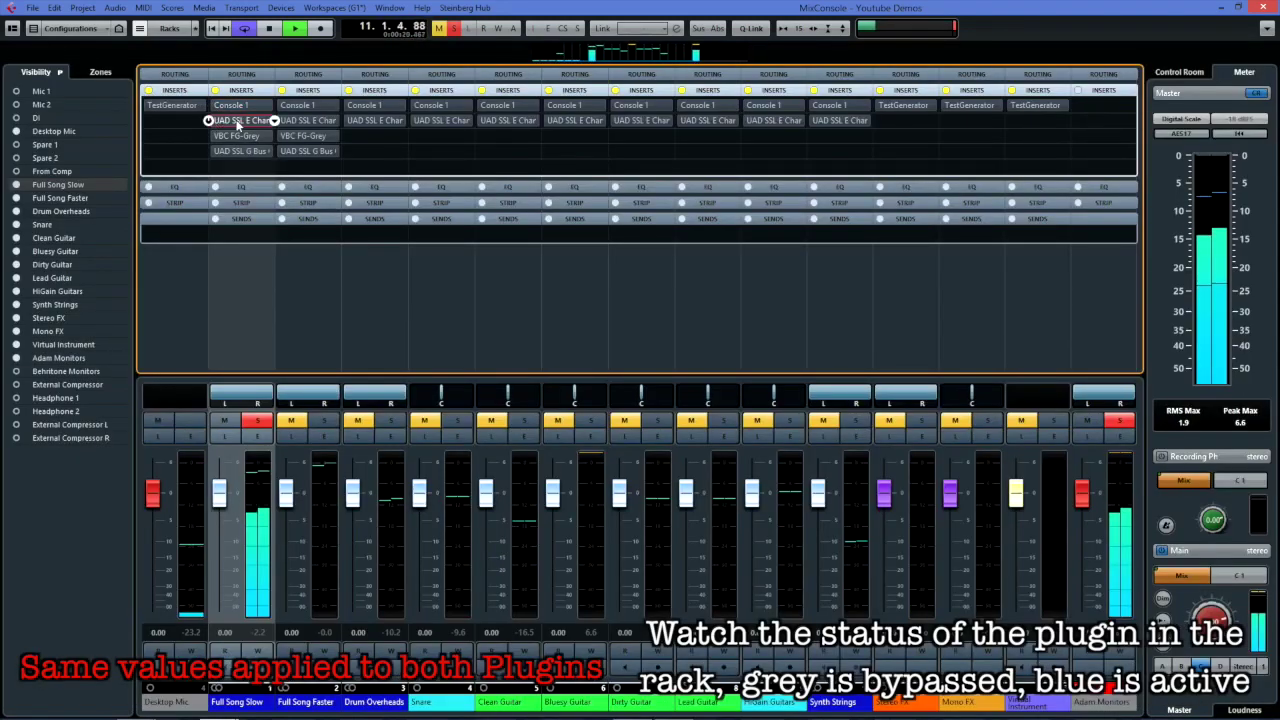
pyautogui.click(210, 120)
pyautogui.click(208, 121)
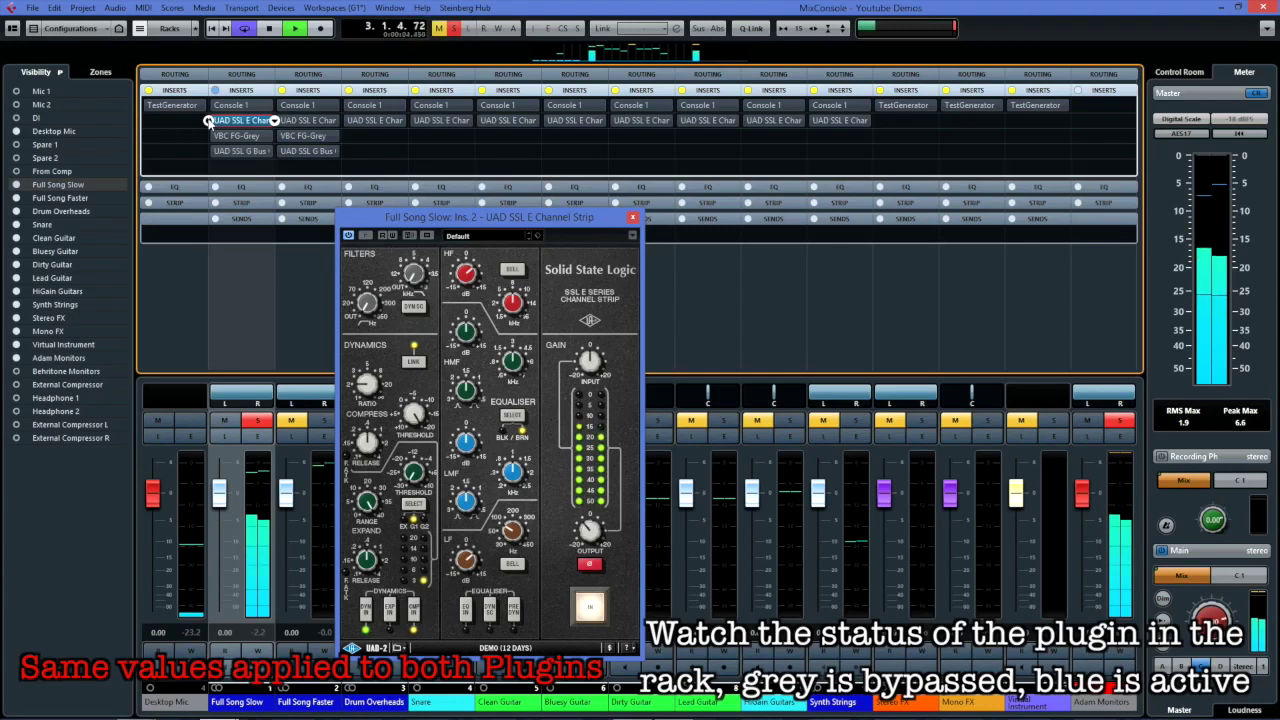
pyautogui.click(208, 121)
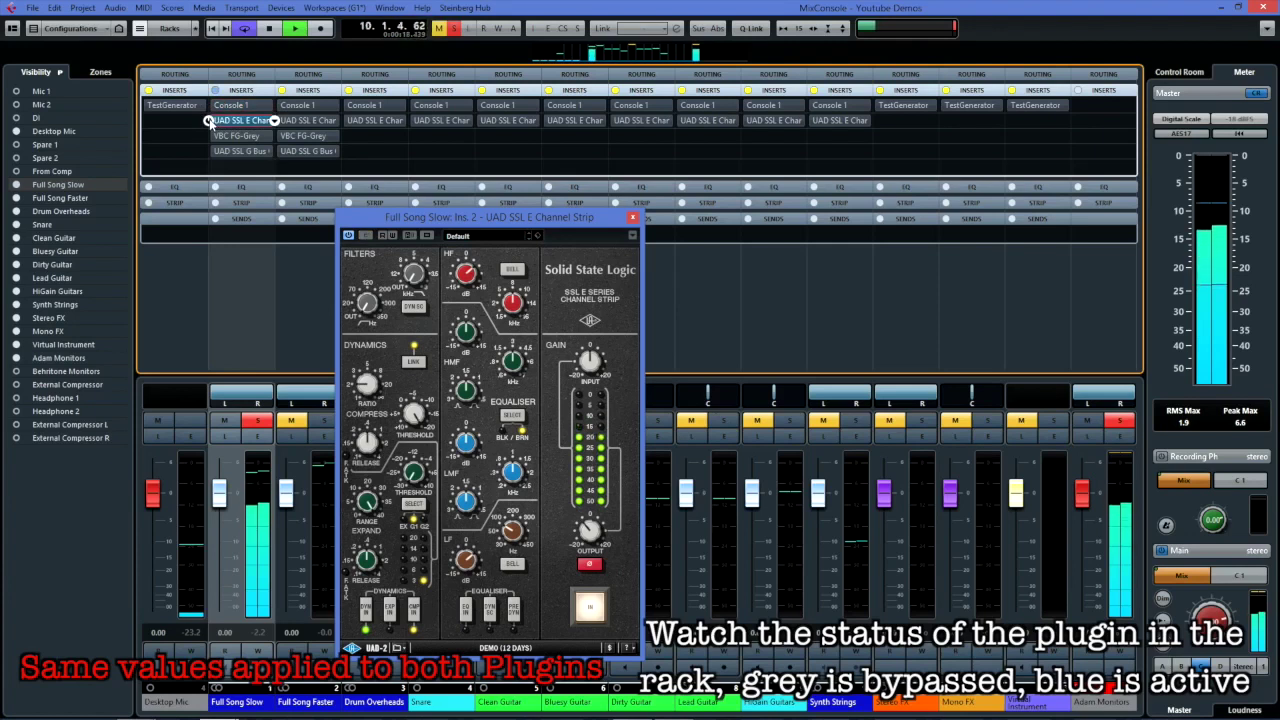
pyautogui.click(208, 120)
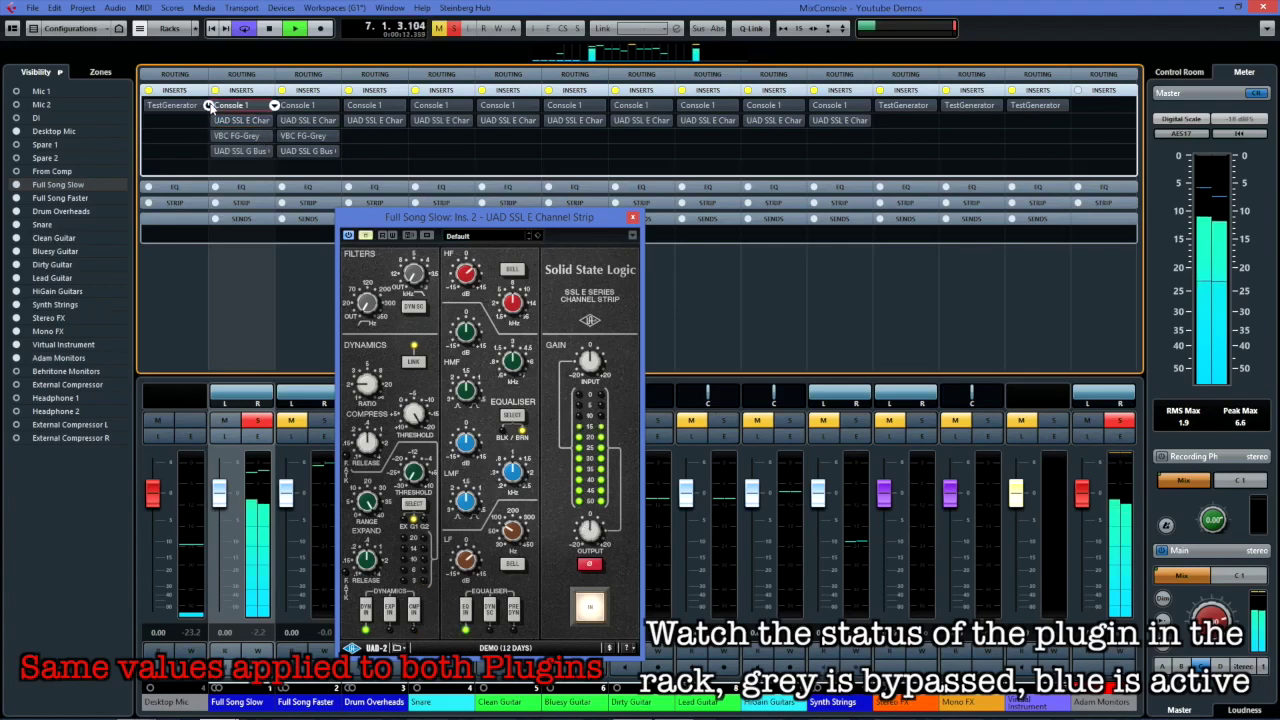
# Step: Compare the equalizers of Console 1 and the brown-mode UAD SSL E Channel Strip on Full Song Slow by alternating their bypass
pyautogui.click(209, 105)
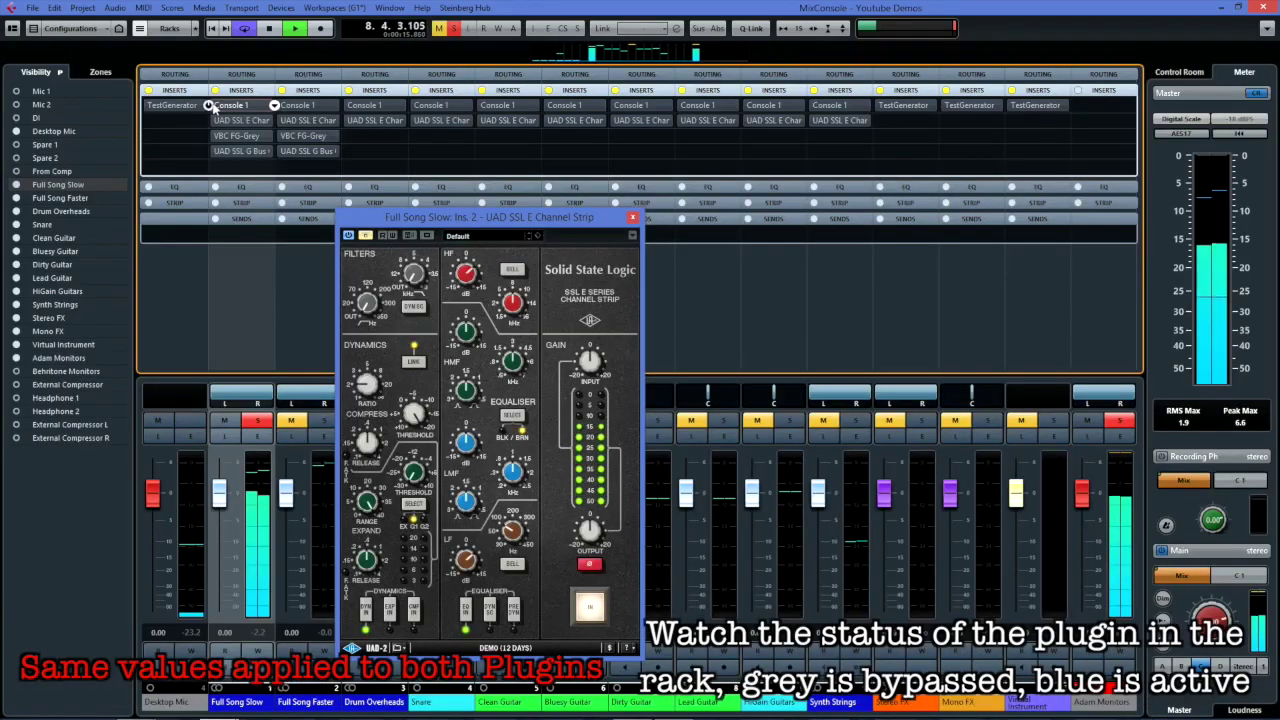
pyautogui.click(210, 104)
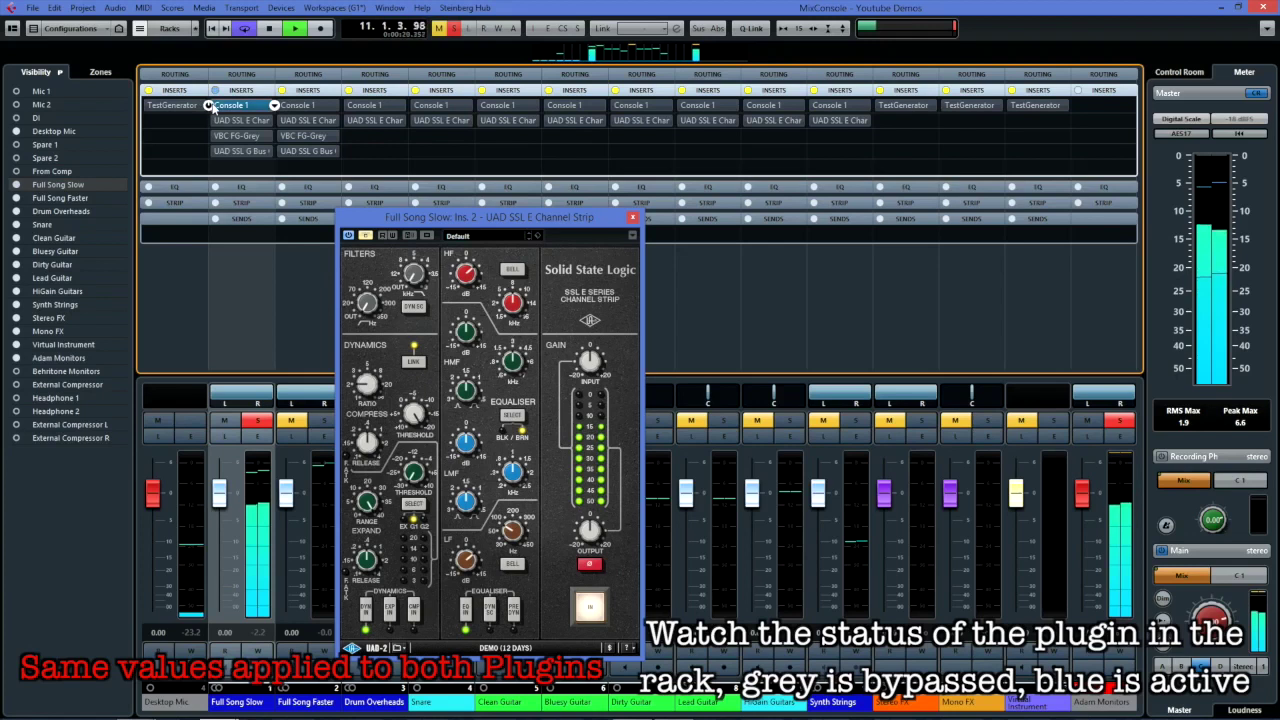
pyautogui.click(208, 121)
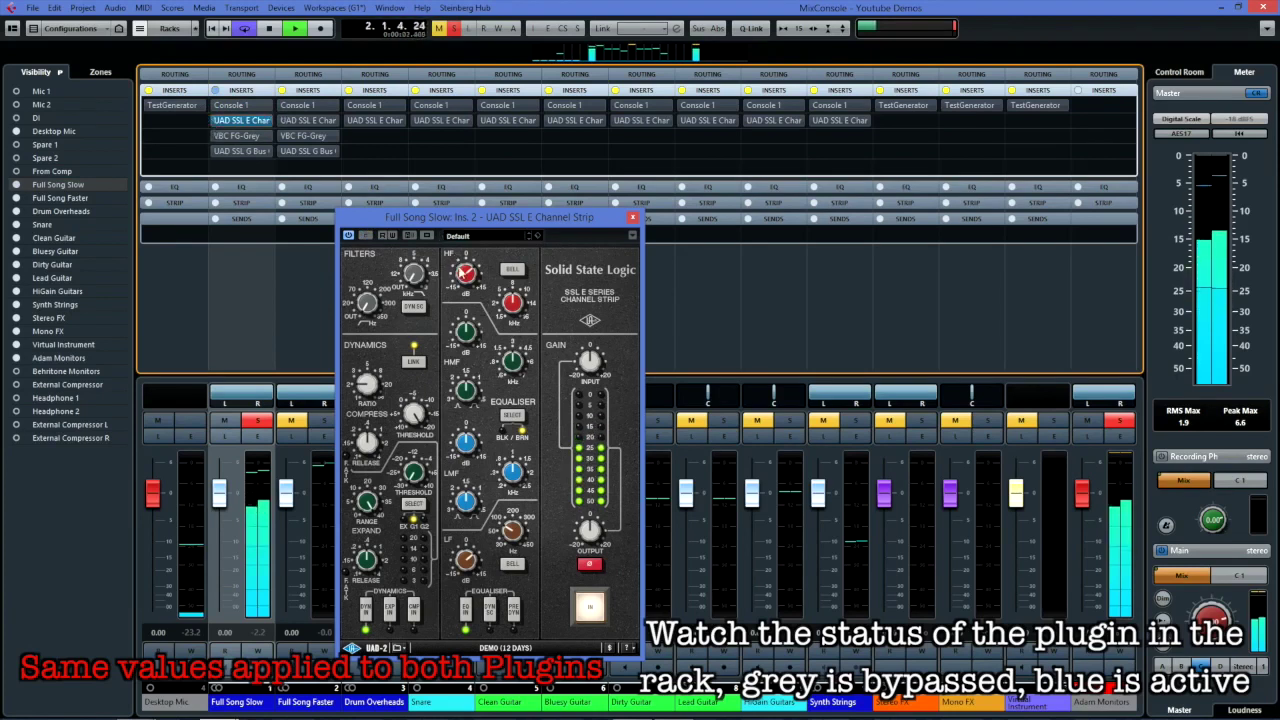
pyautogui.click(464, 277)
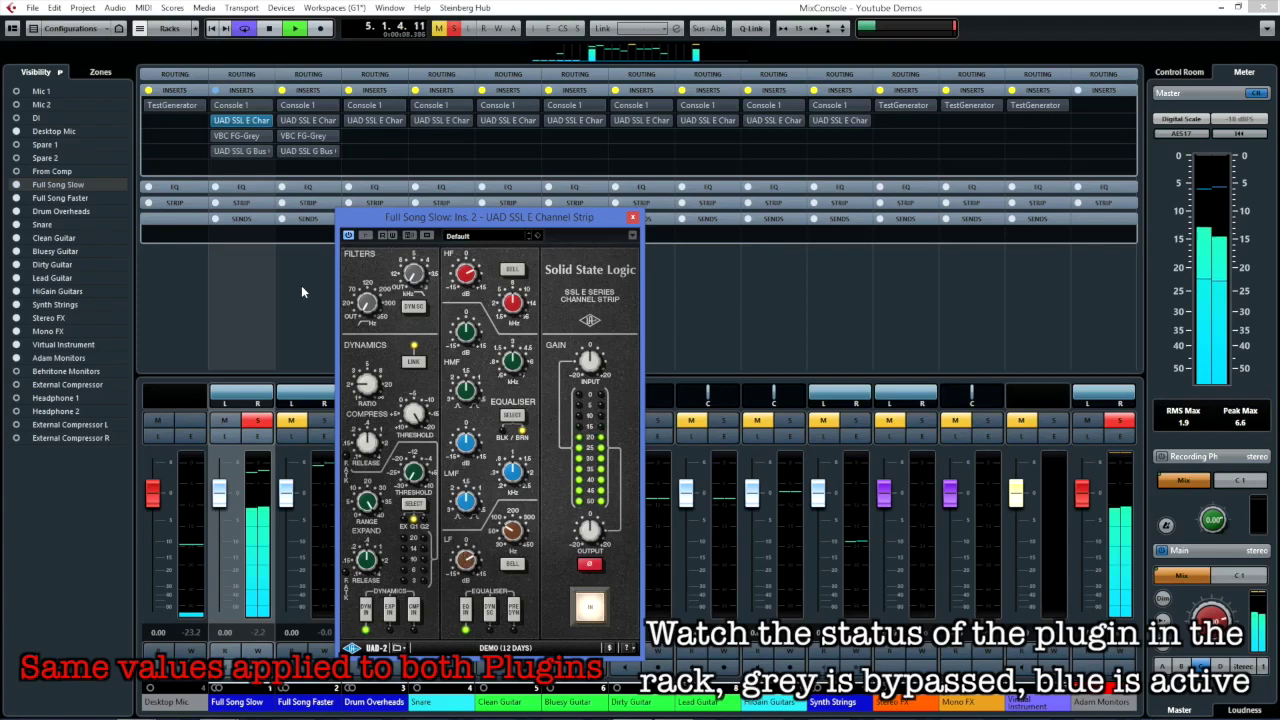
pyautogui.click(208, 120)
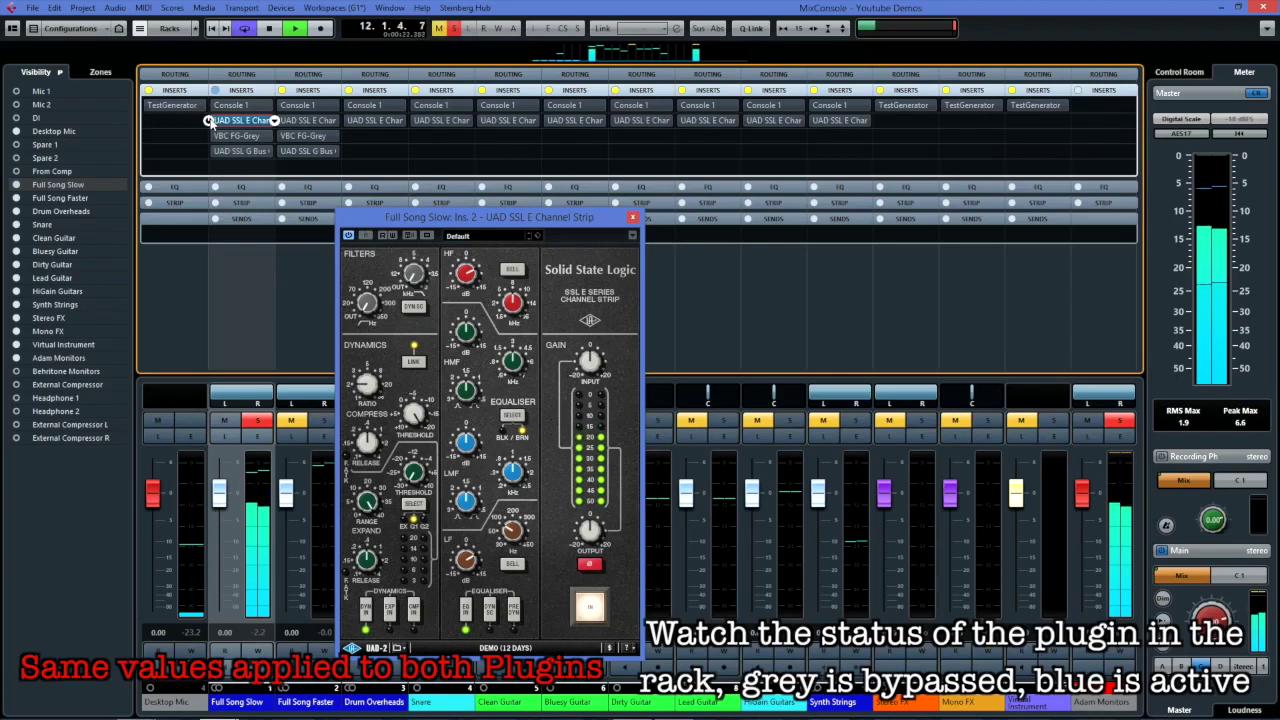
pyautogui.click(209, 121)
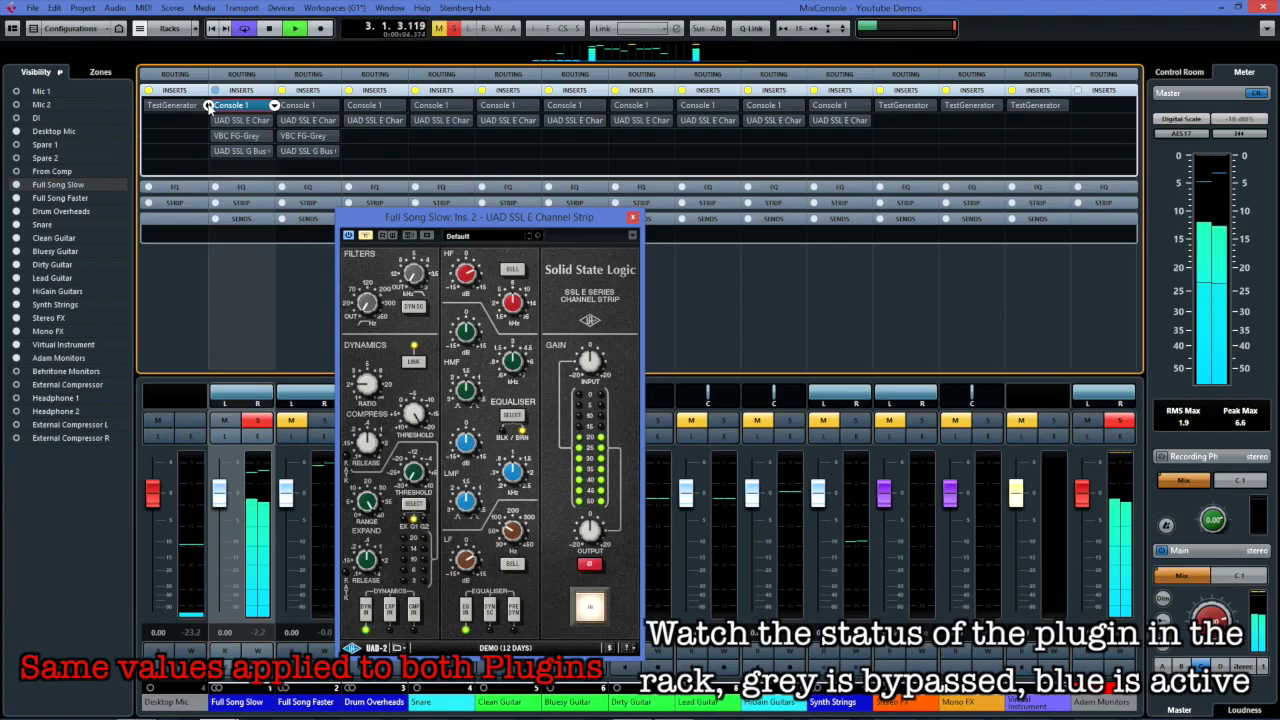
pyautogui.click(209, 120)
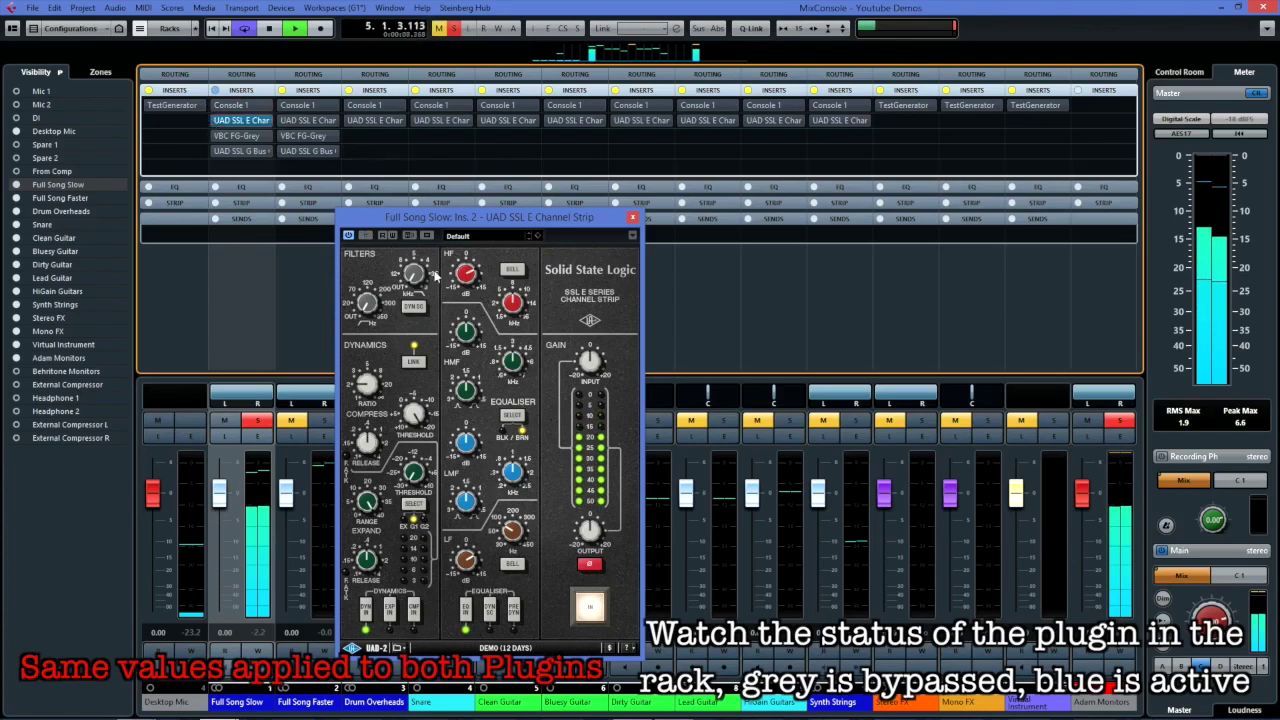
# Step: Switch the UAD strip's equaliser on Full Song Slow to black and compare it with Console 1 using the insert bypasses
pyautogui.click(511, 416)
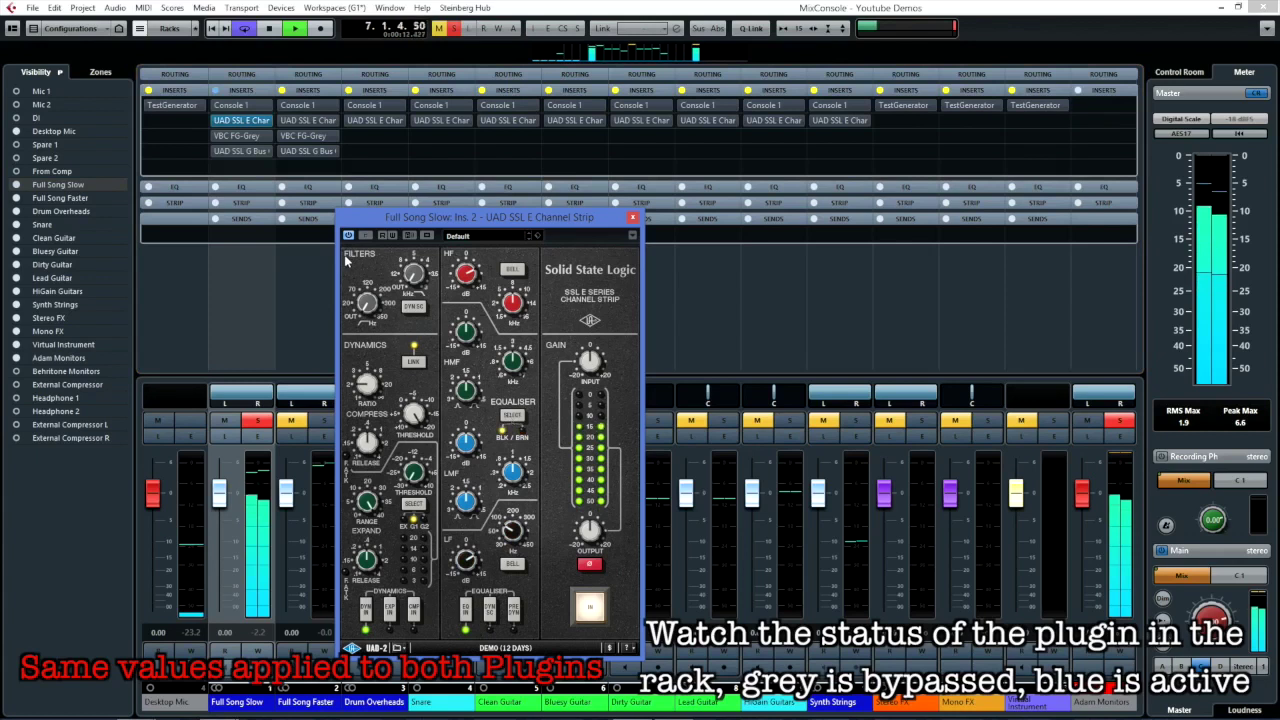
pyautogui.click(209, 121)
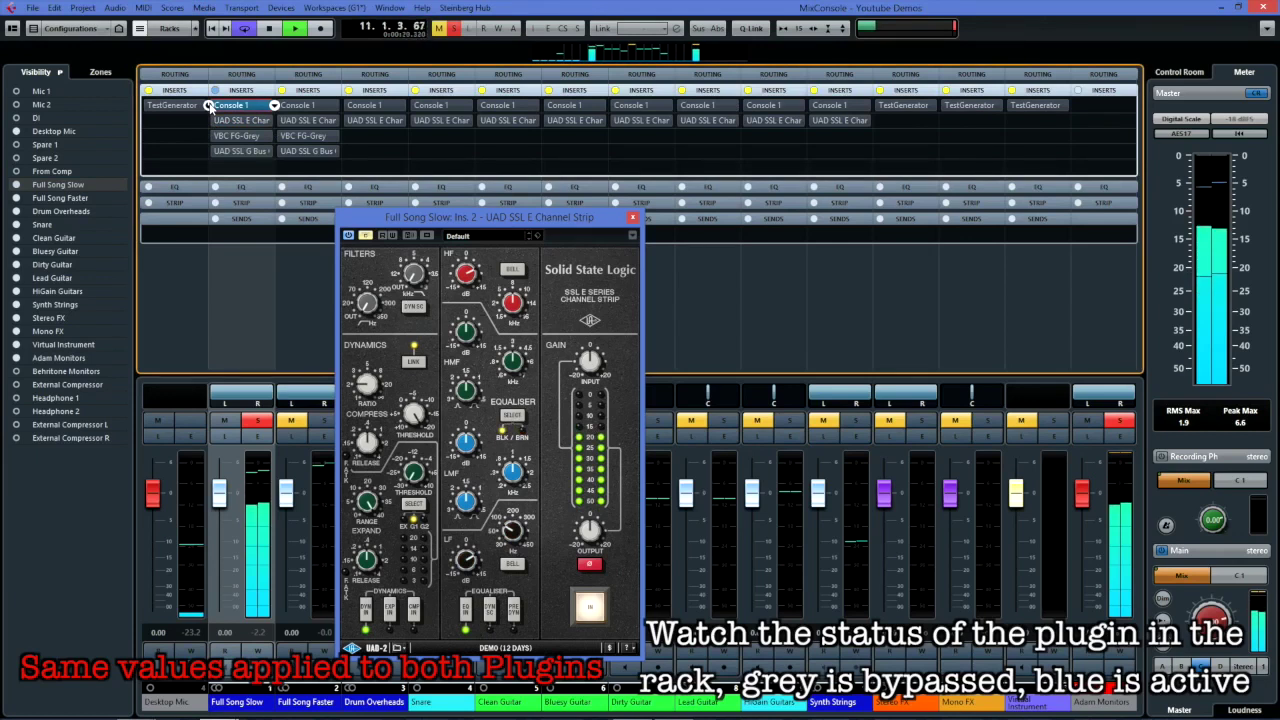
pyautogui.click(209, 121)
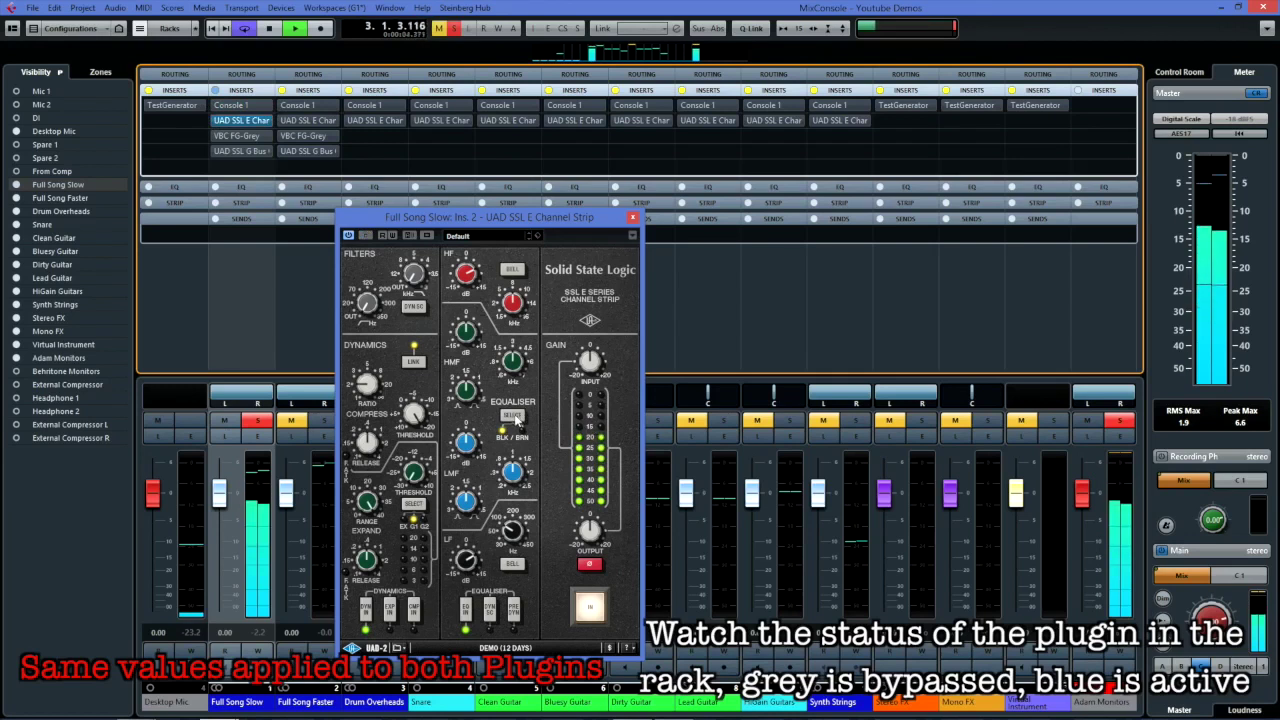
# Step: Alternate the UAD strip's equaliser on Full Song Slow between brown and black, ending on black, and bypass the plugin
pyautogui.click(512, 416)
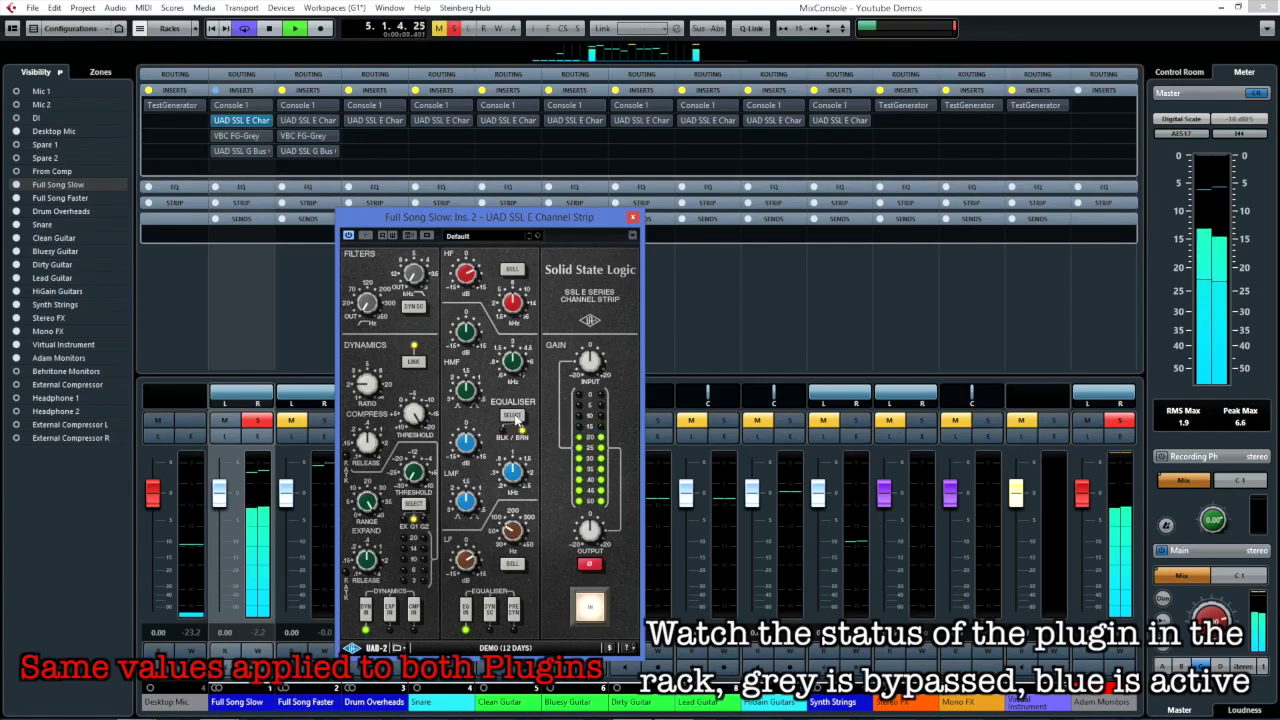
pyautogui.click(512, 416)
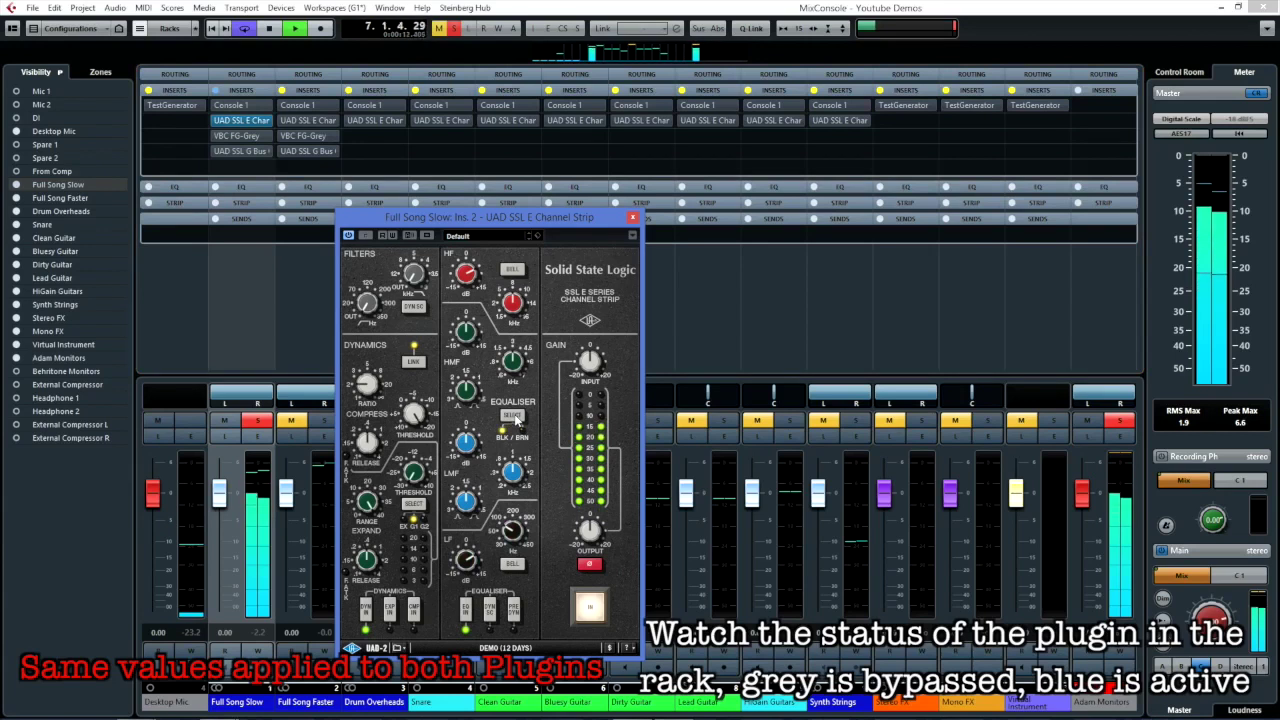
pyautogui.click(512, 416)
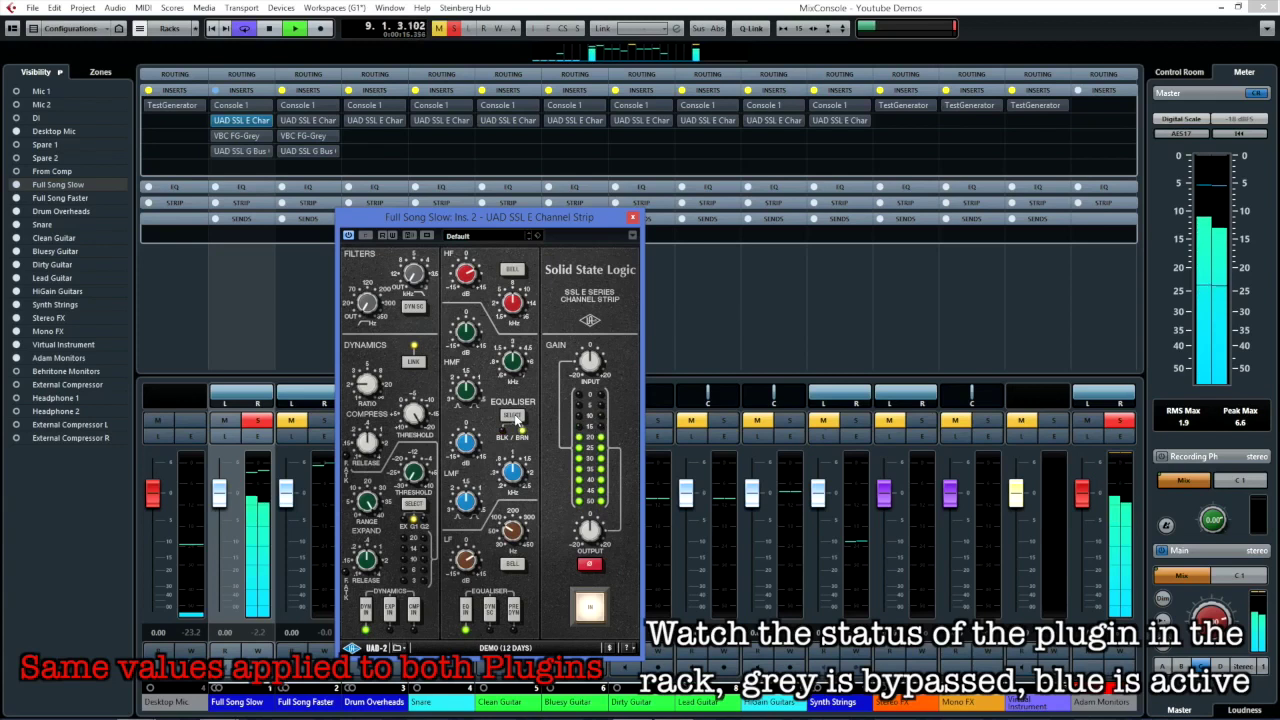
pyautogui.click(514, 418)
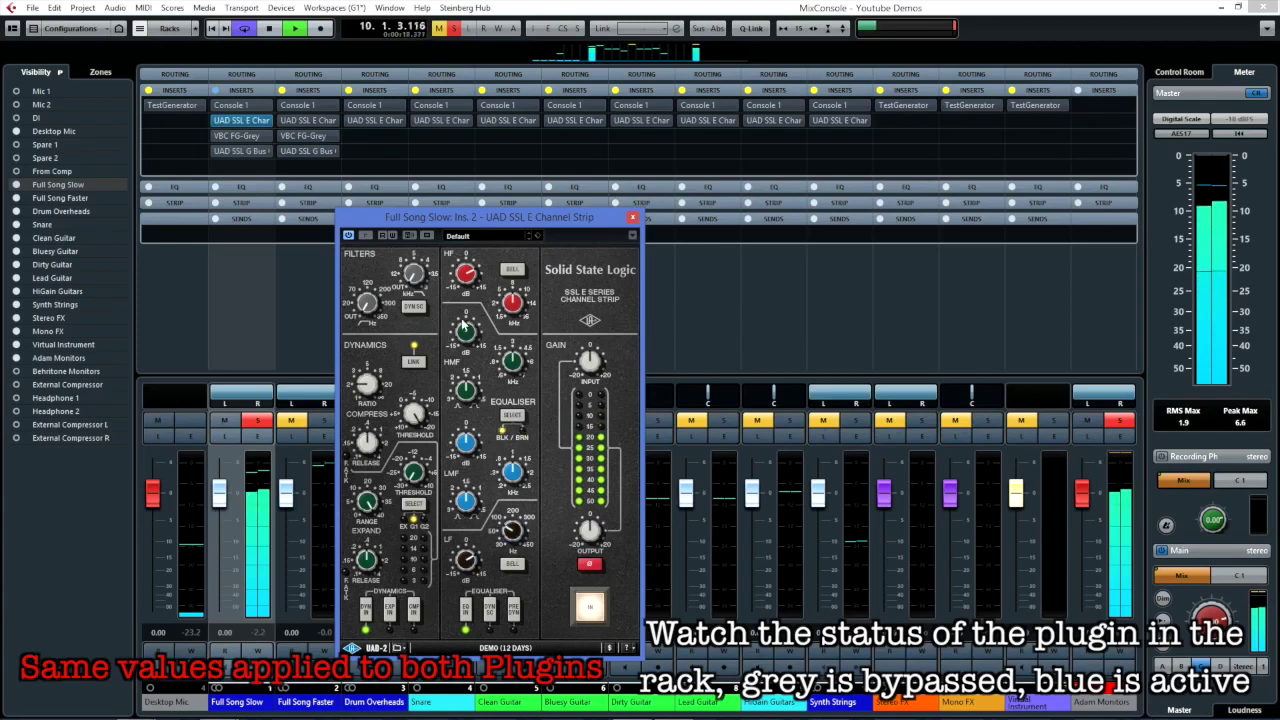
pyautogui.click(208, 121)
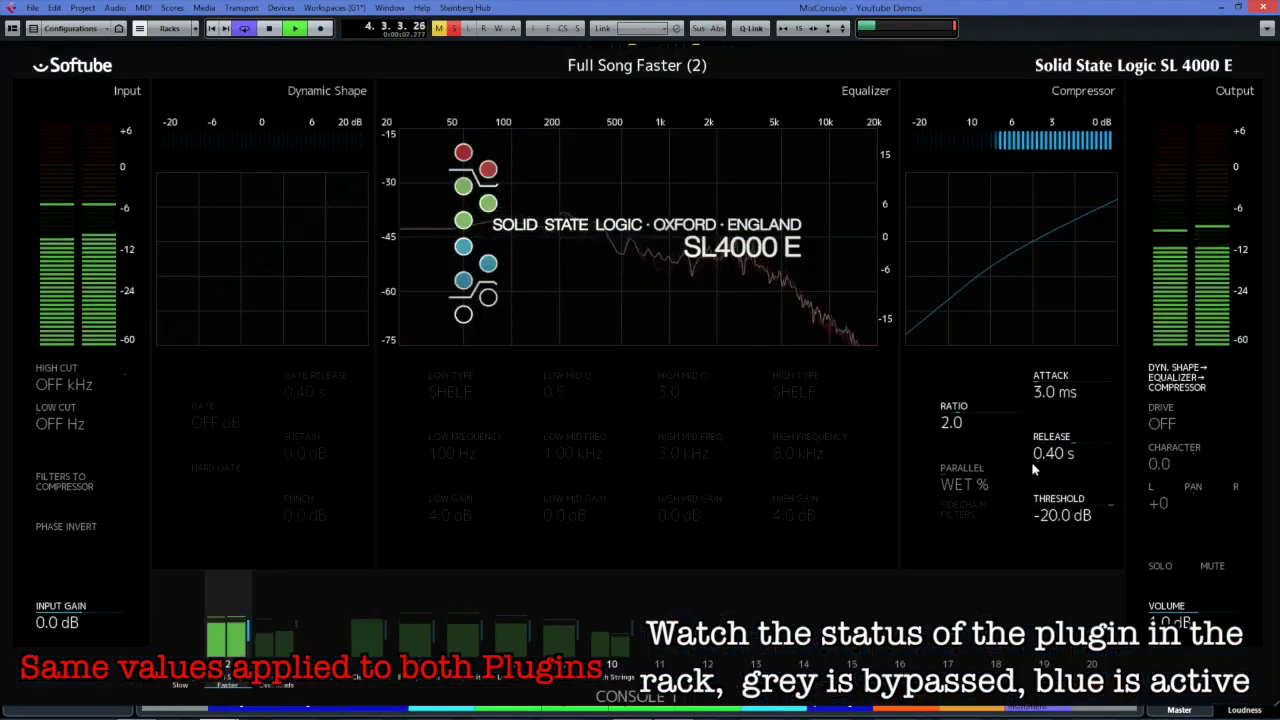
# Step: Open the UAD SSL E Channel Strip on Full Song Faster and compare its compression with Console 1 by alternating their bypass
pyautogui.press('Escape')
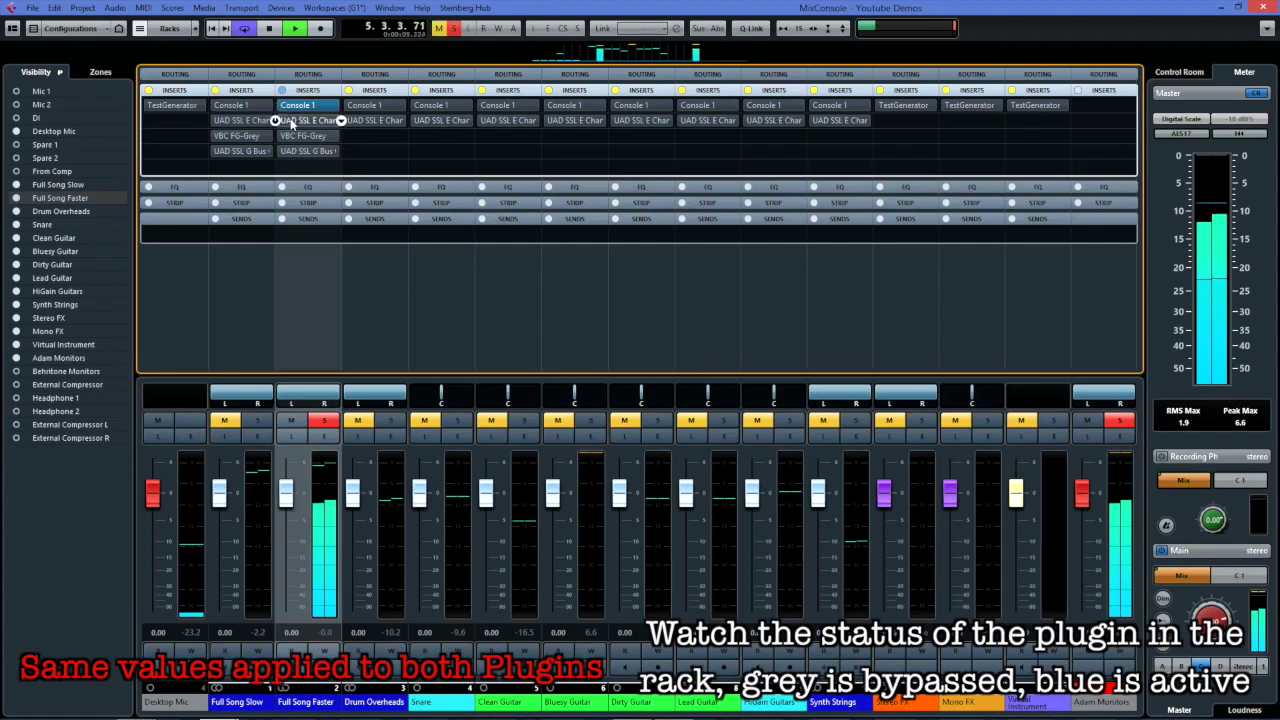
pyautogui.click(291, 124)
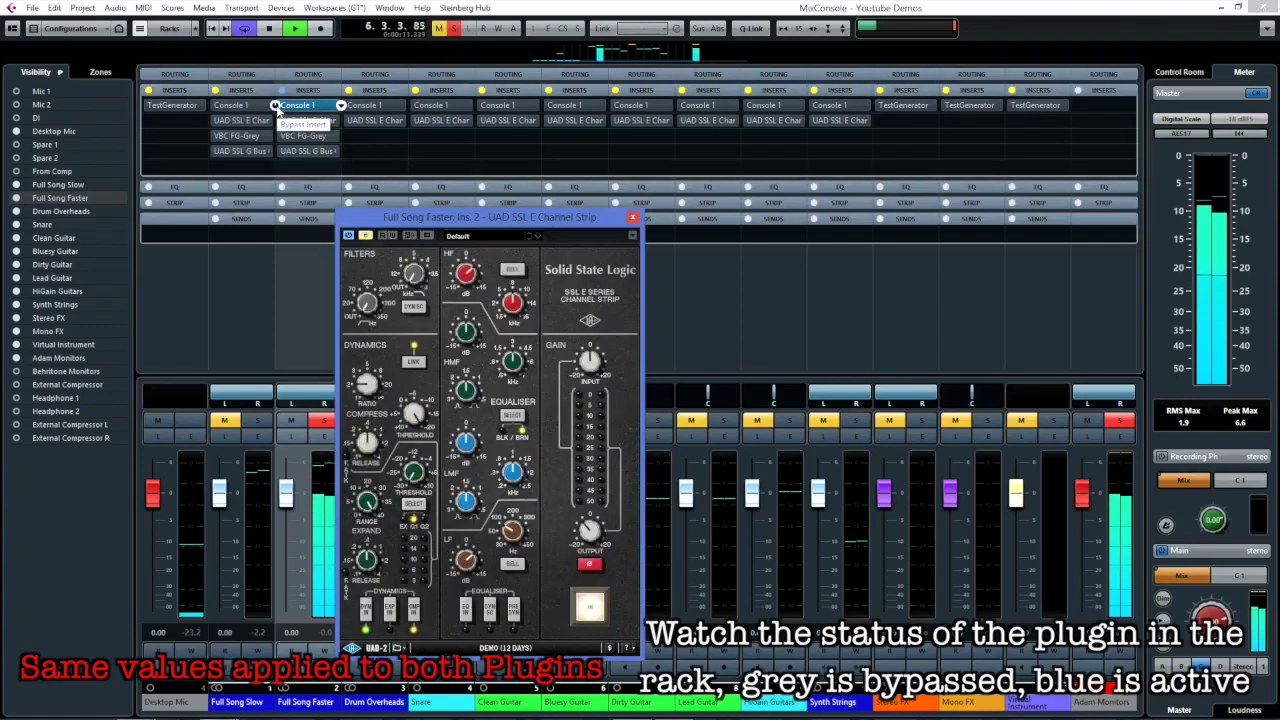
pyautogui.click(276, 121)
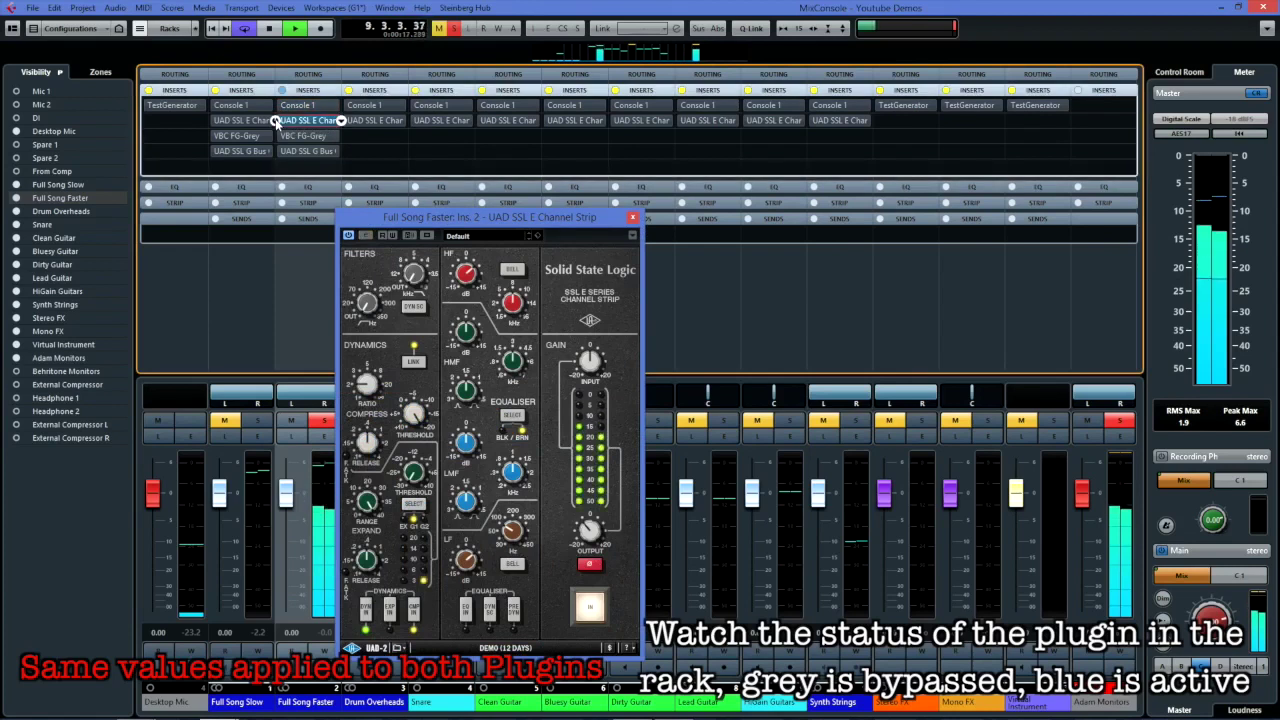
pyautogui.click(276, 106)
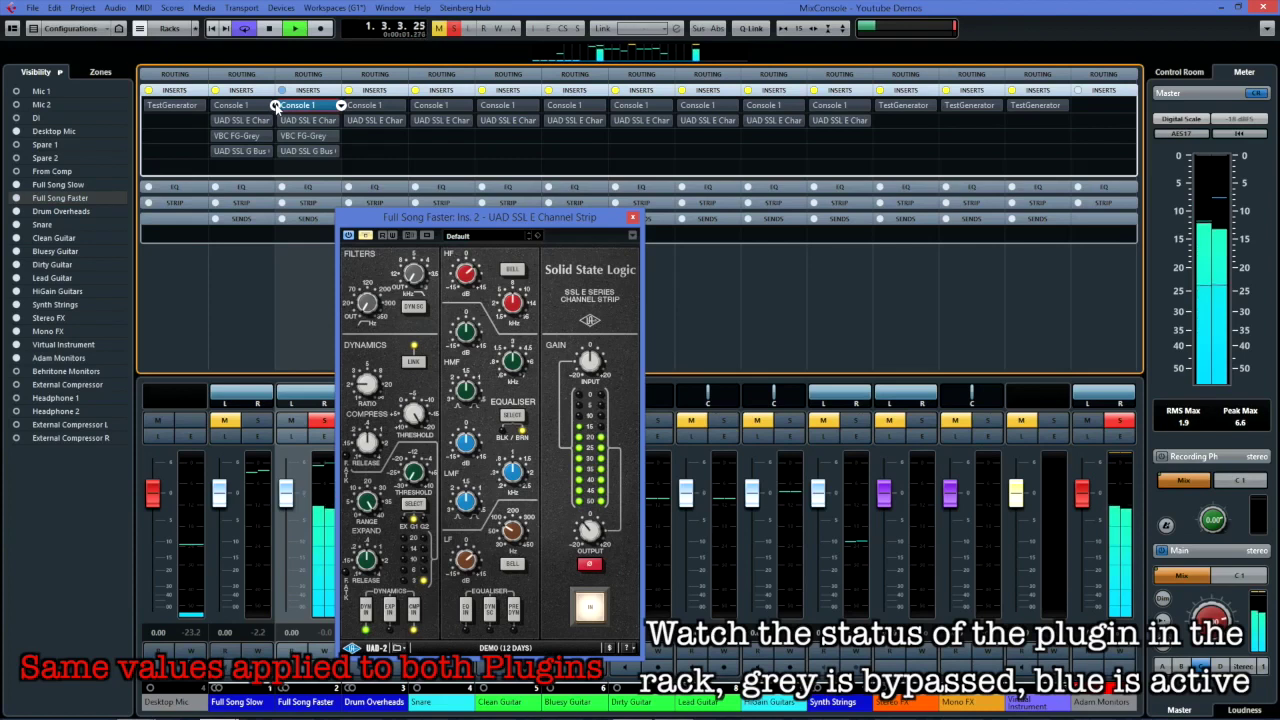
pyautogui.click(276, 121)
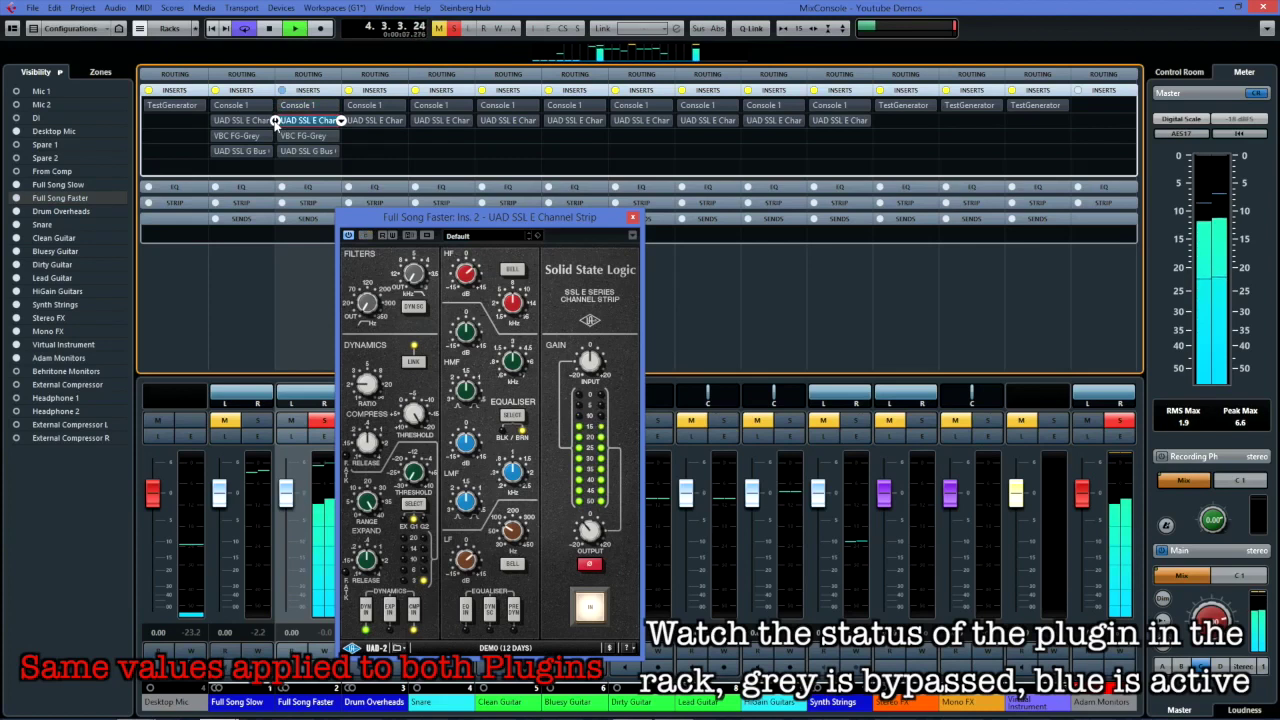
pyautogui.click(276, 121)
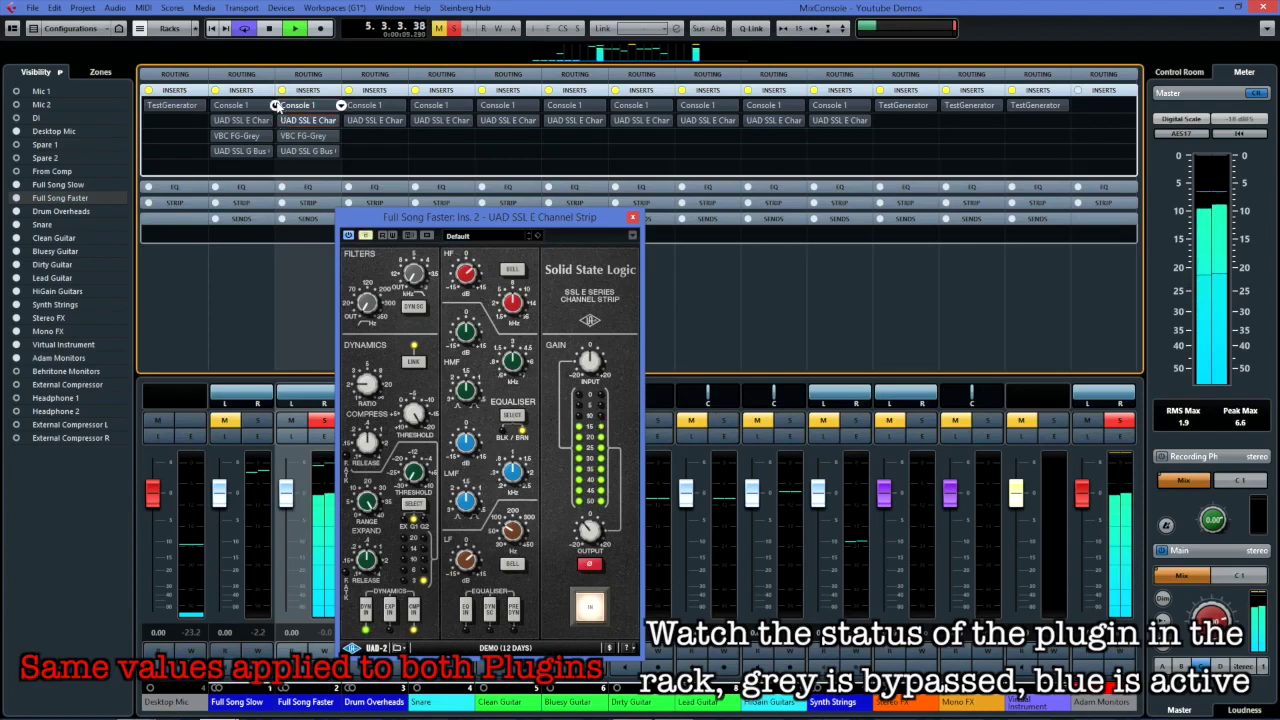
pyautogui.click(277, 106)
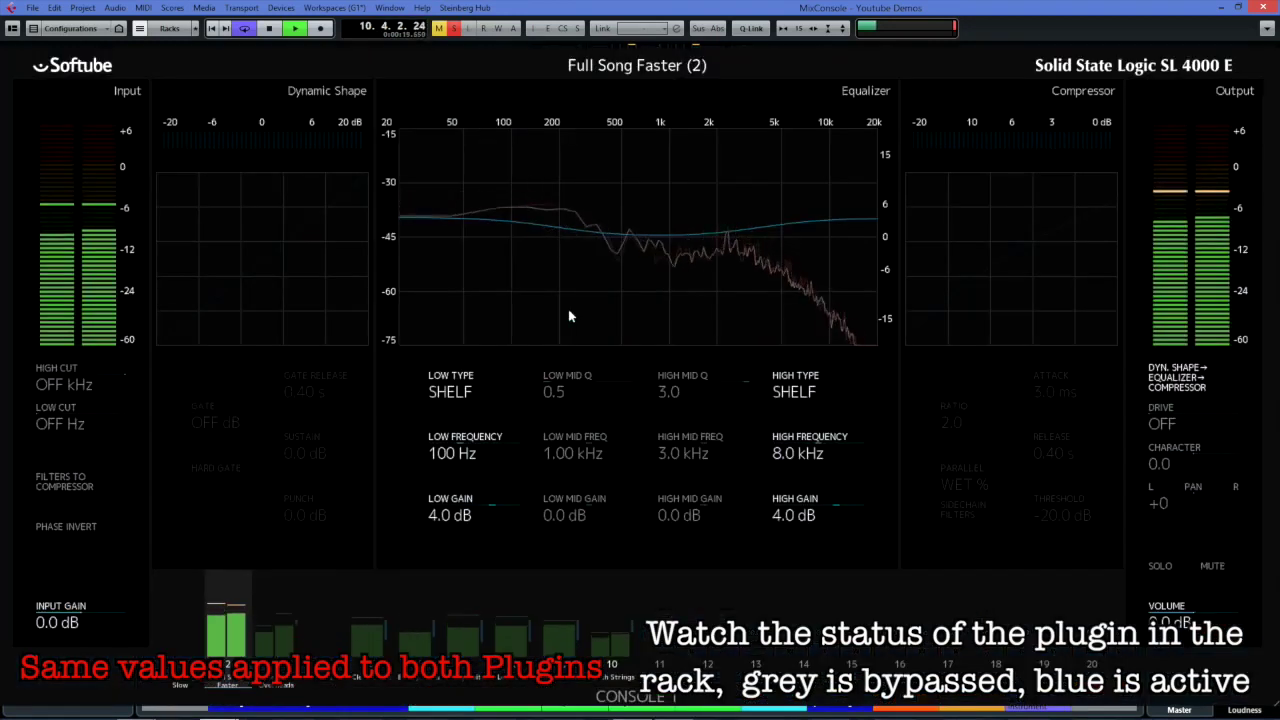
# Step: Close the Console 1 display and compare its equalizer on Full Song Faster with the UAD strip's brown equaliser by alternating their bypass
pyautogui.press('Escape')
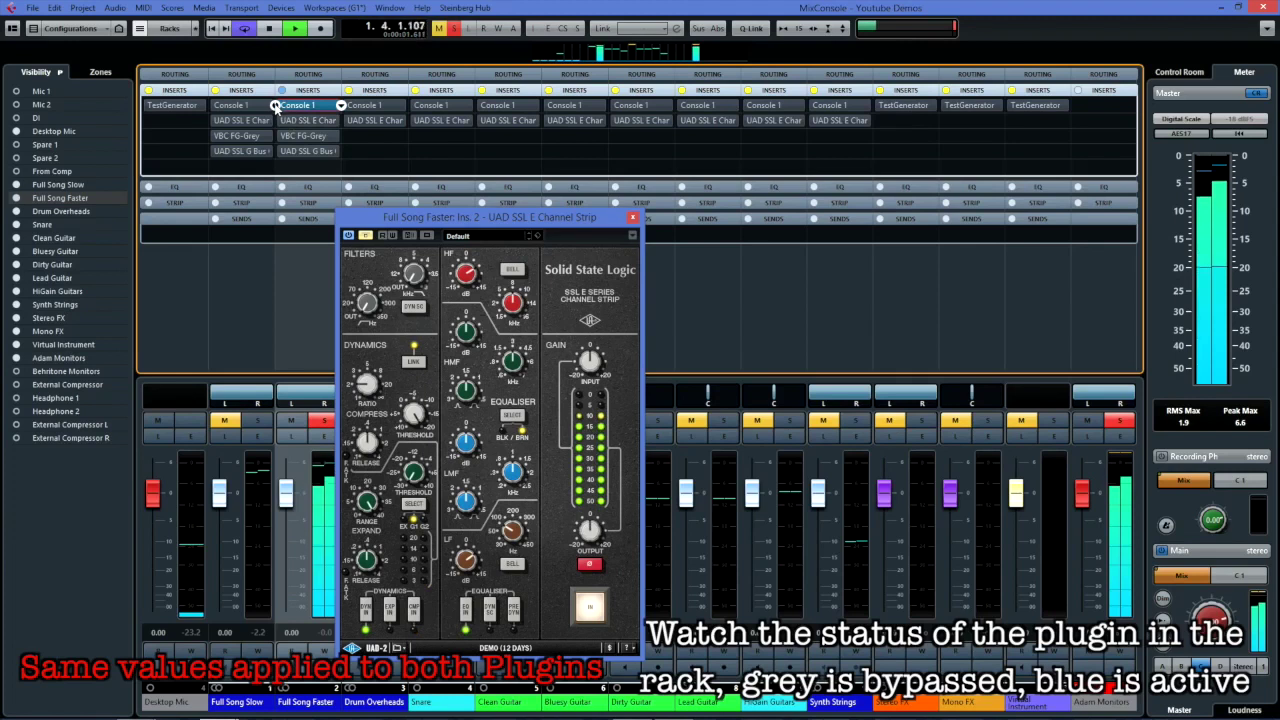
pyautogui.click(275, 106)
pyautogui.click(277, 121)
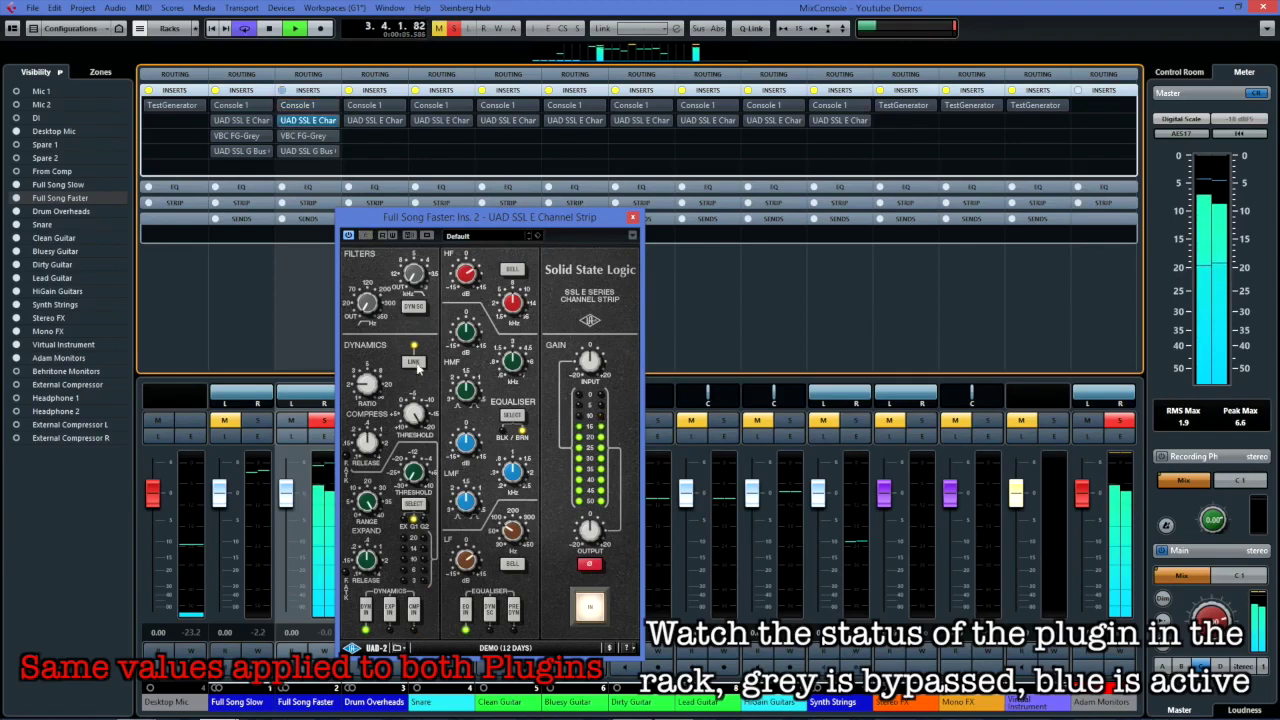
pyautogui.click(276, 120)
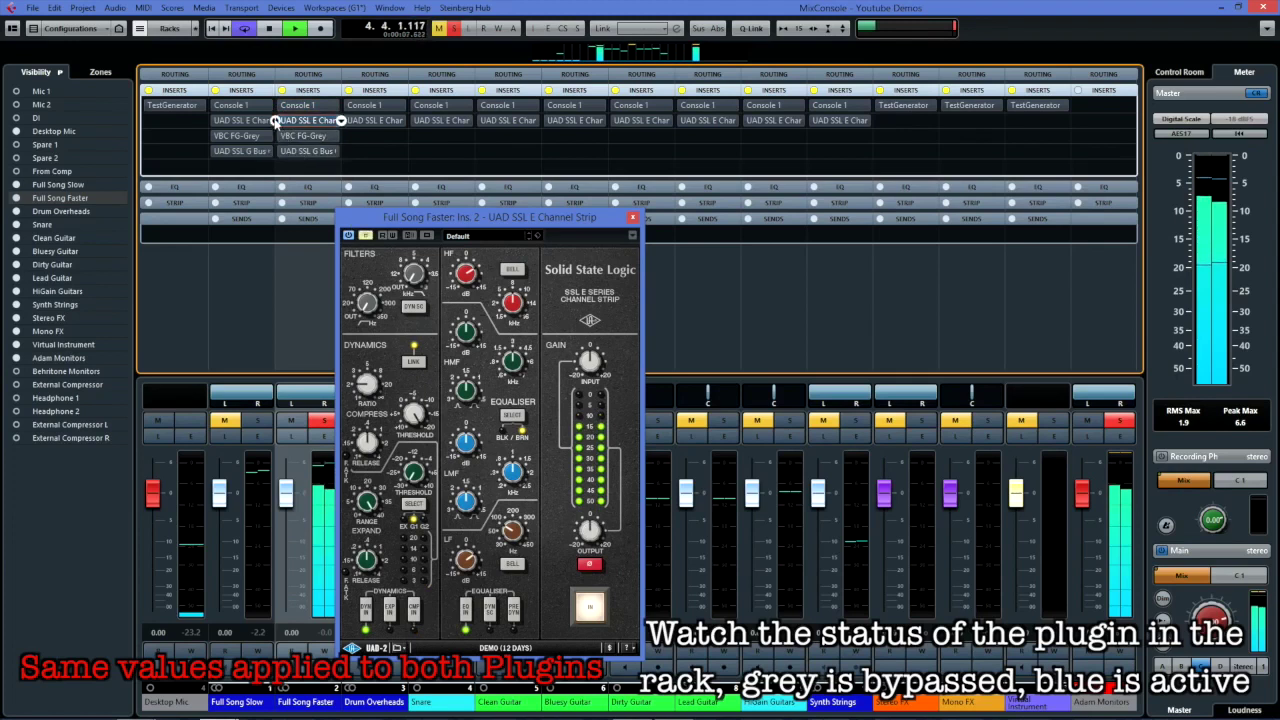
pyautogui.click(275, 106)
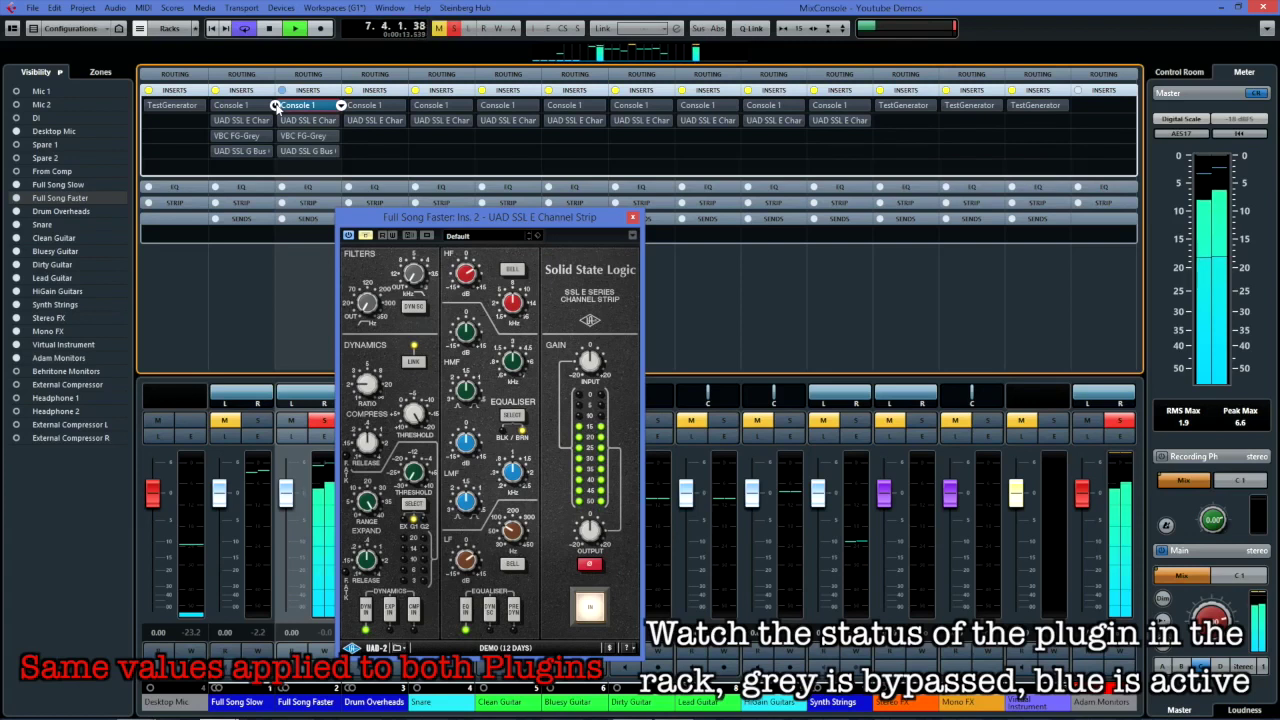
pyautogui.click(277, 121)
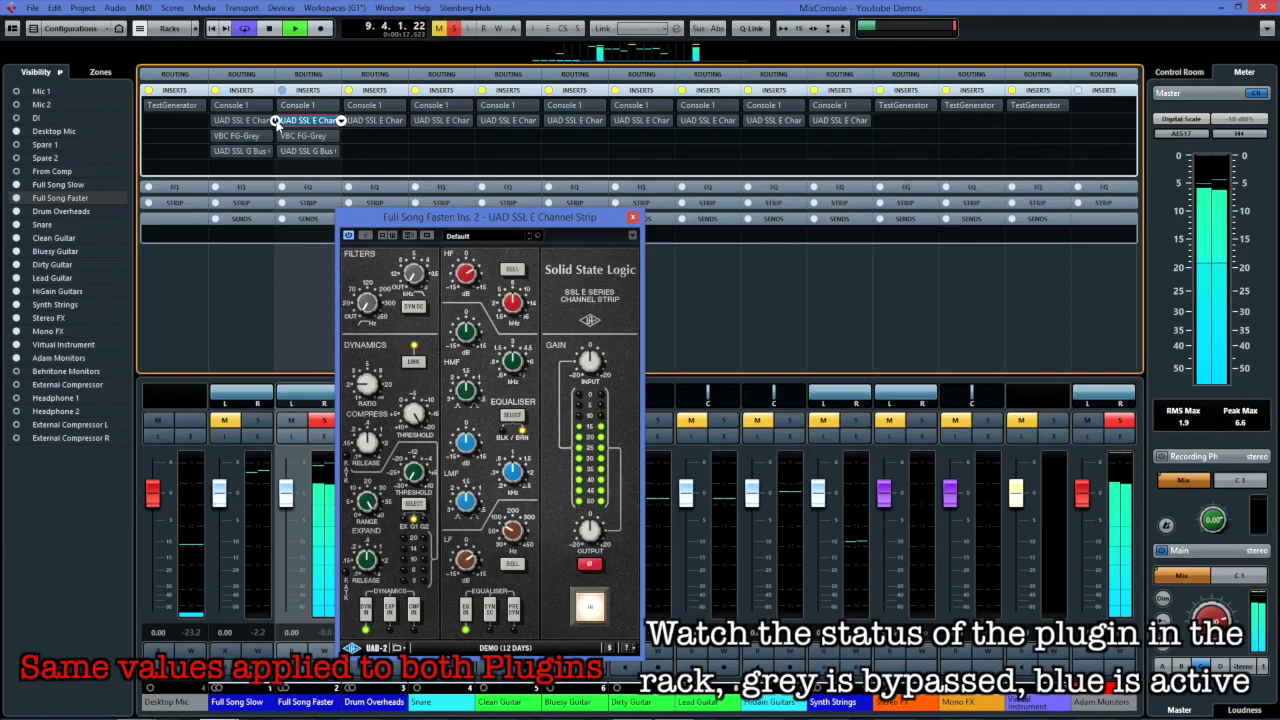
pyautogui.click(277, 121)
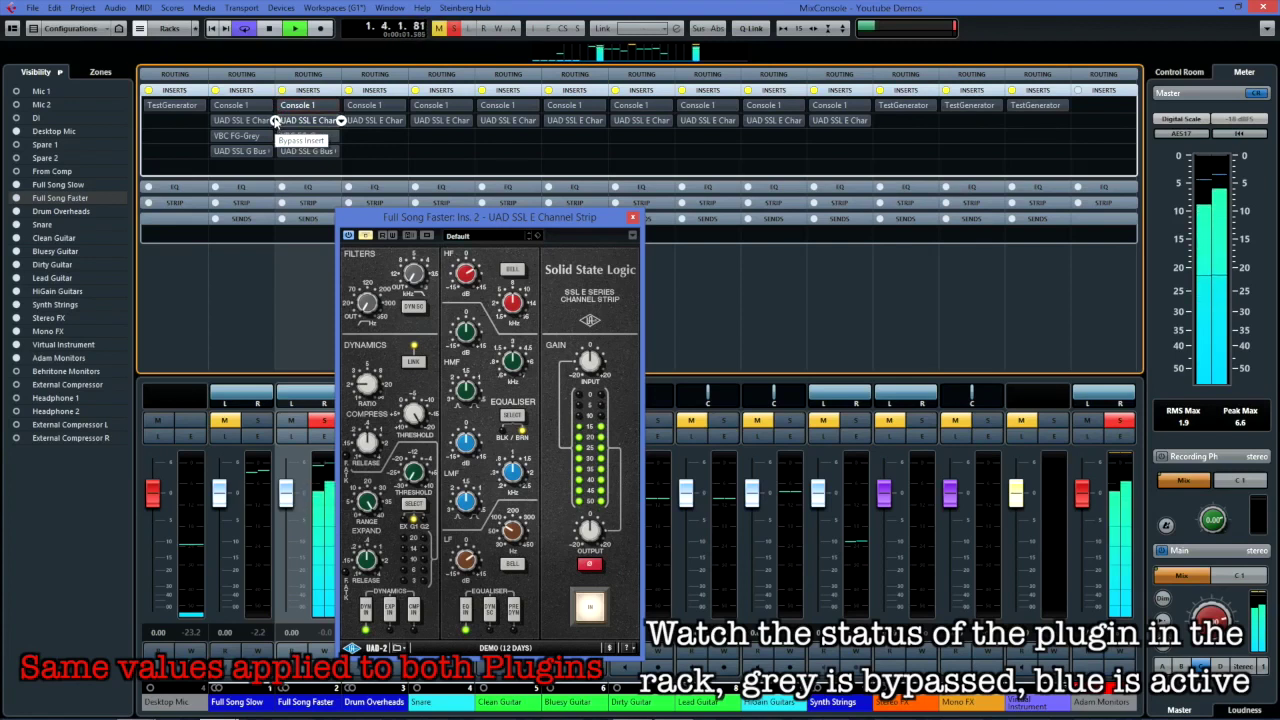
pyautogui.click(274, 121)
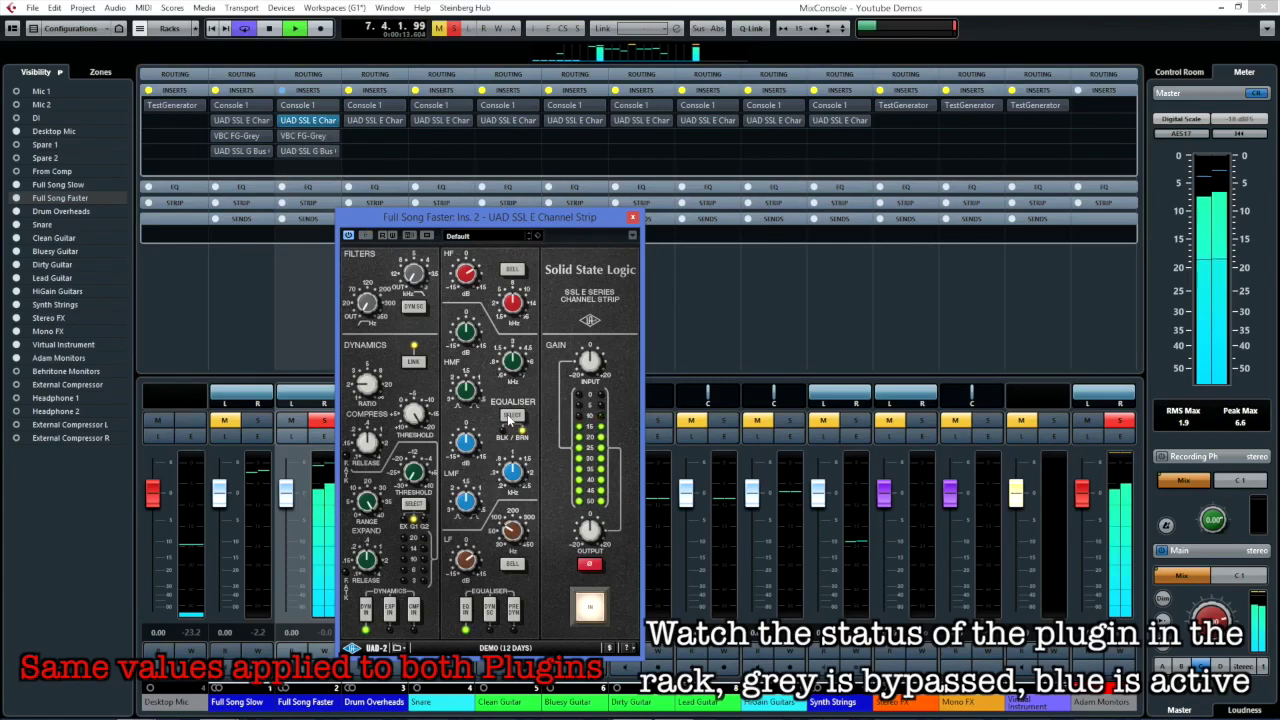
# Step: Compare Console 1 with the UAD strip's black equaliser on Full Song Faster by swapping which insert is bypassed
pyautogui.click(276, 120)
pyautogui.click(276, 105)
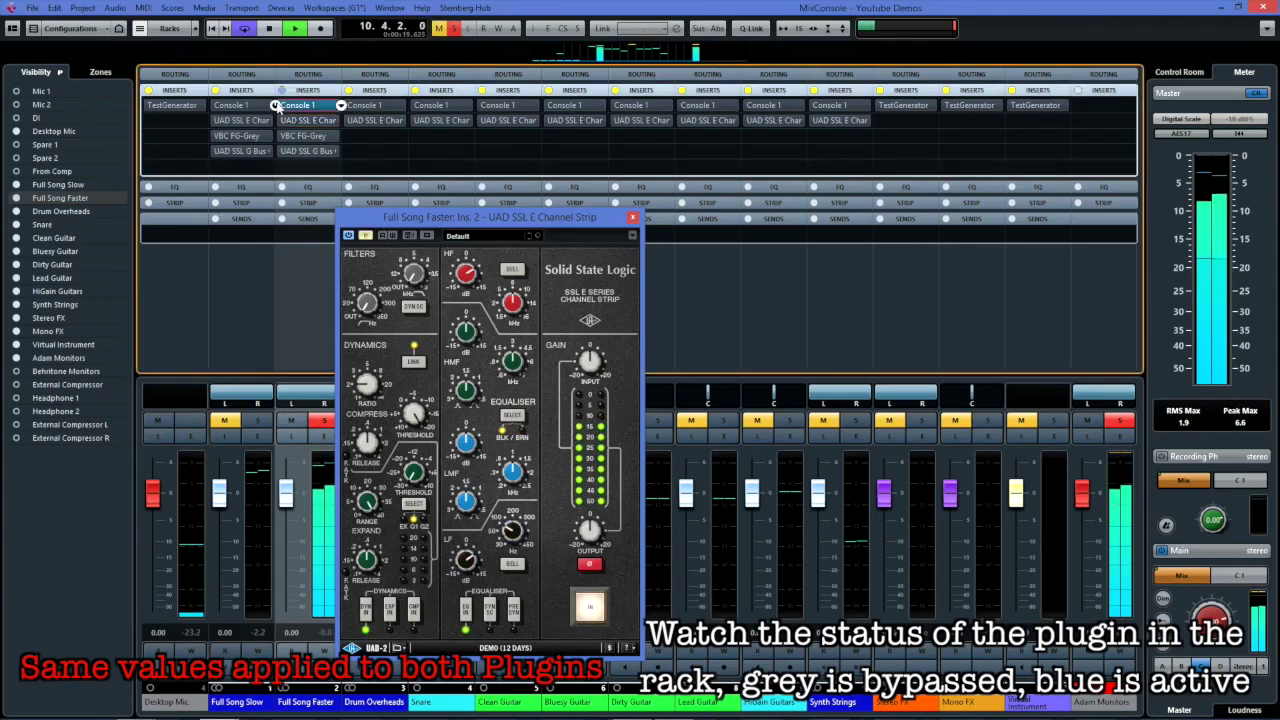
pyautogui.click(277, 120)
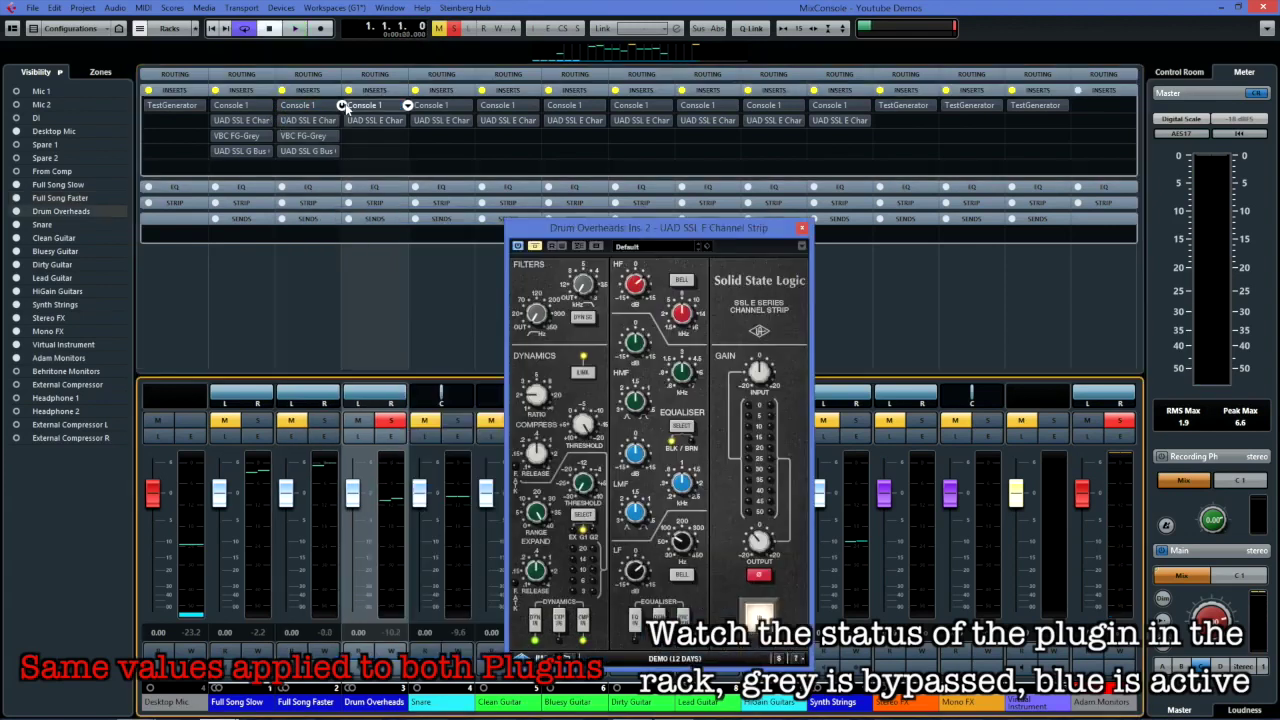
# Step: Play the Drum Overheads track and compare Console 1's compression with the UAD SSL E Channel Strip's by alternating their bypass
pyautogui.press('space')
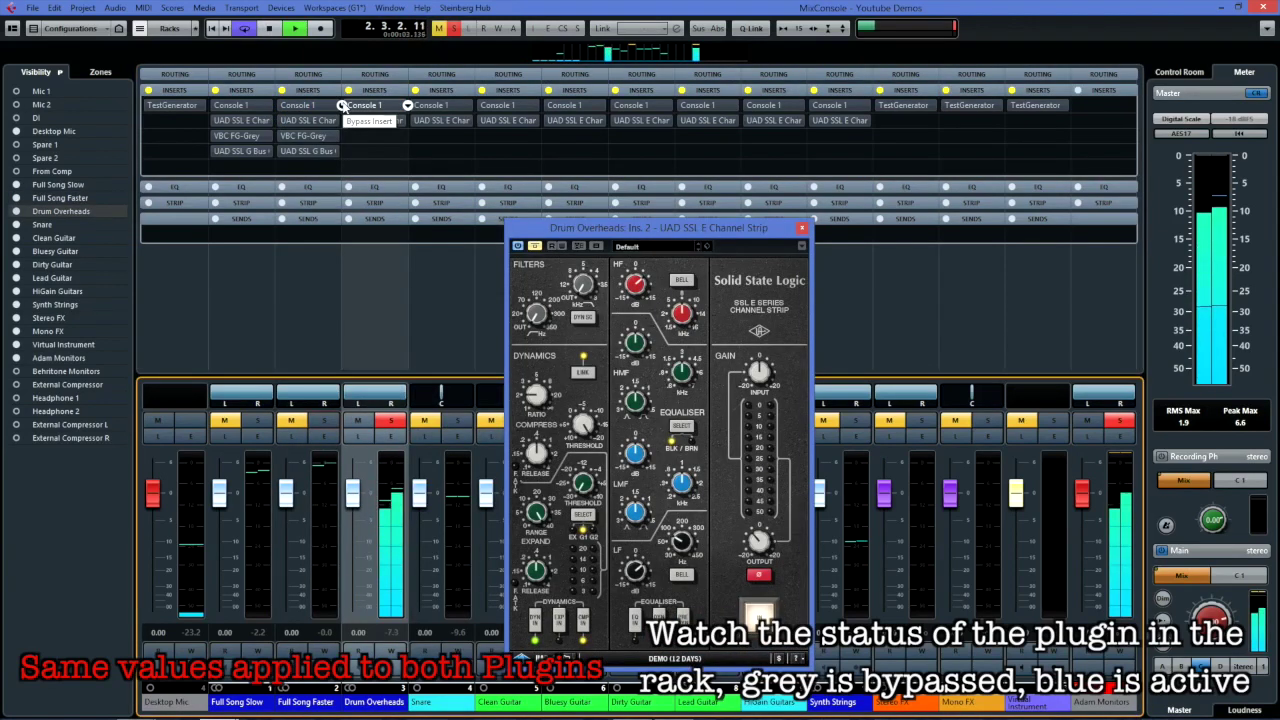
pyautogui.click(342, 106)
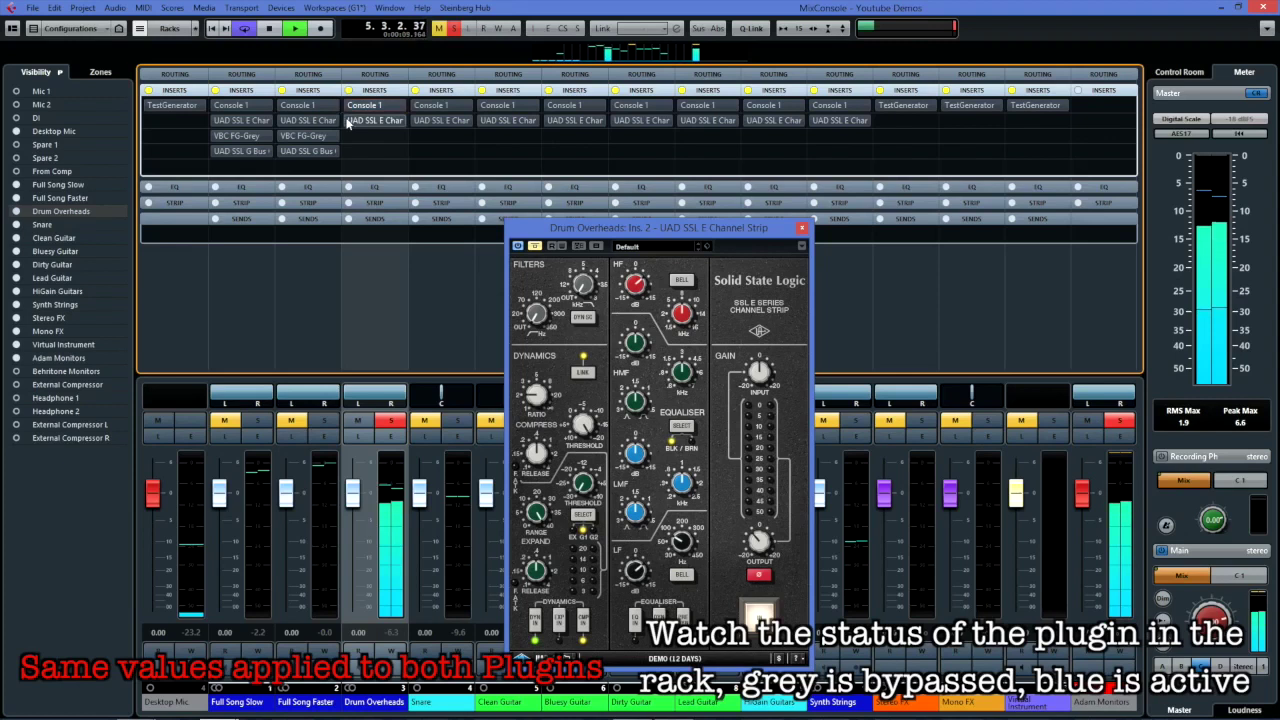
pyautogui.click(344, 120)
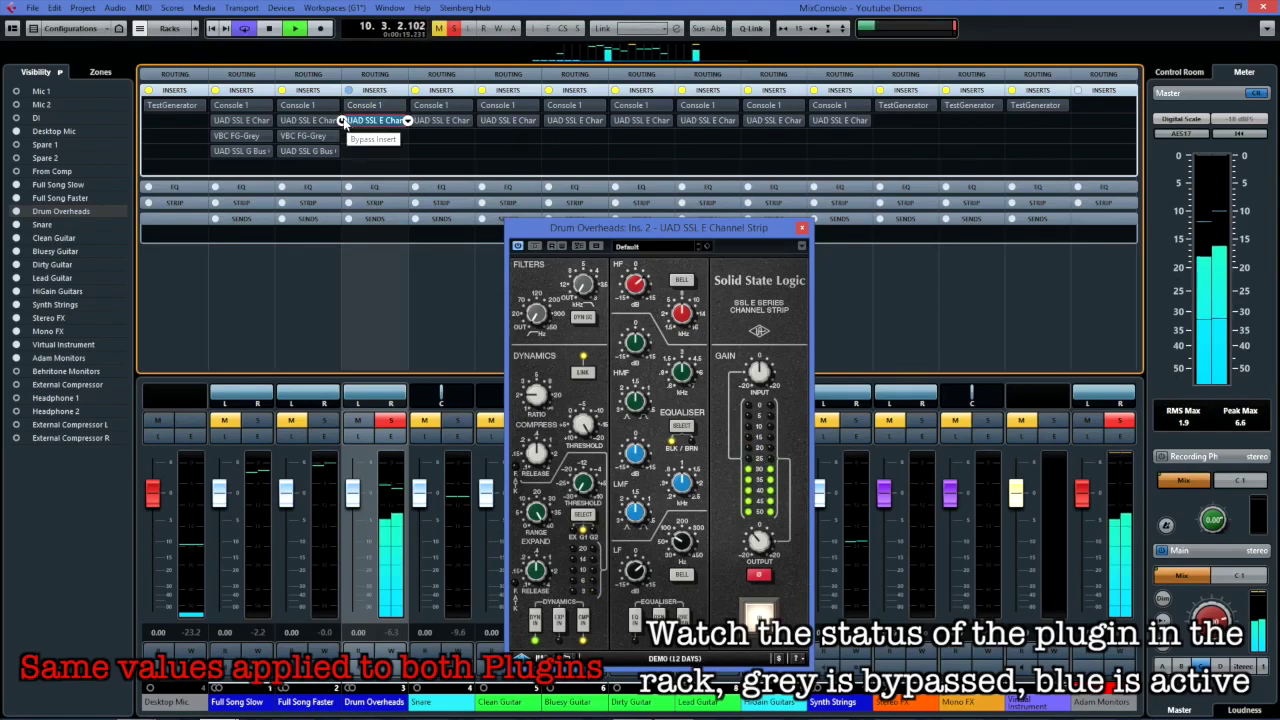
pyautogui.click(343, 120)
pyautogui.click(343, 106)
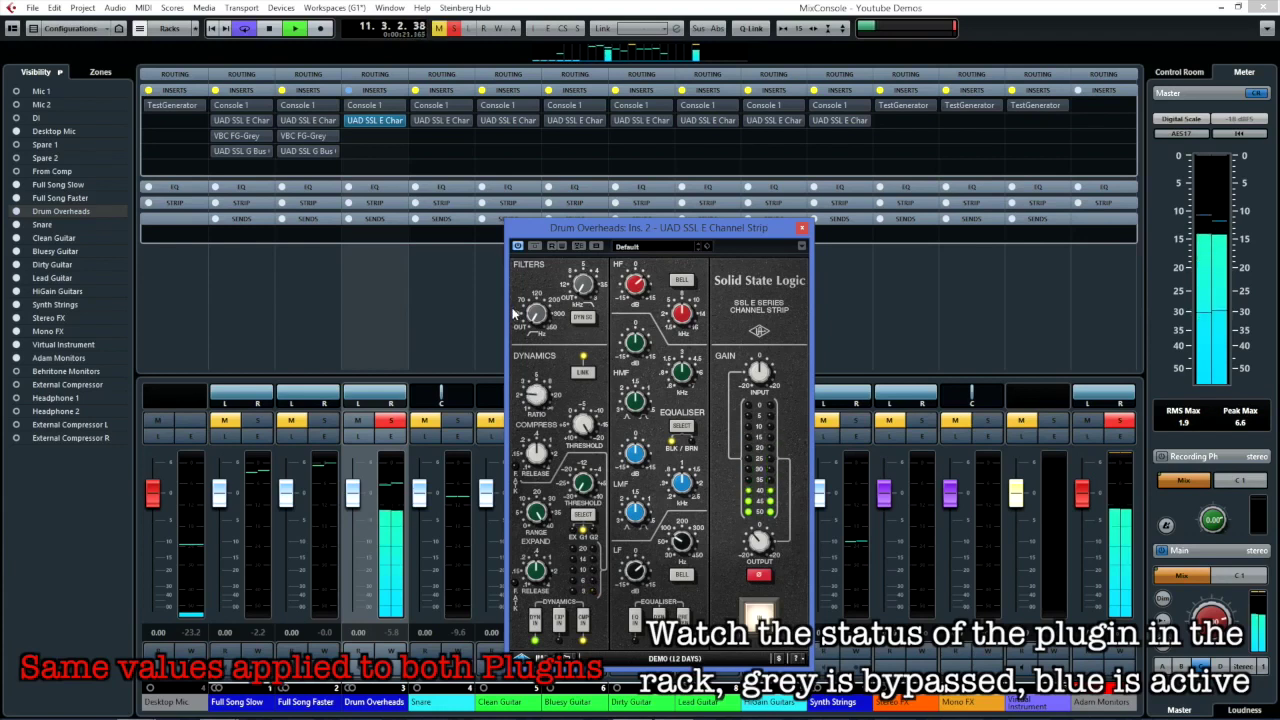
pyautogui.click(342, 120)
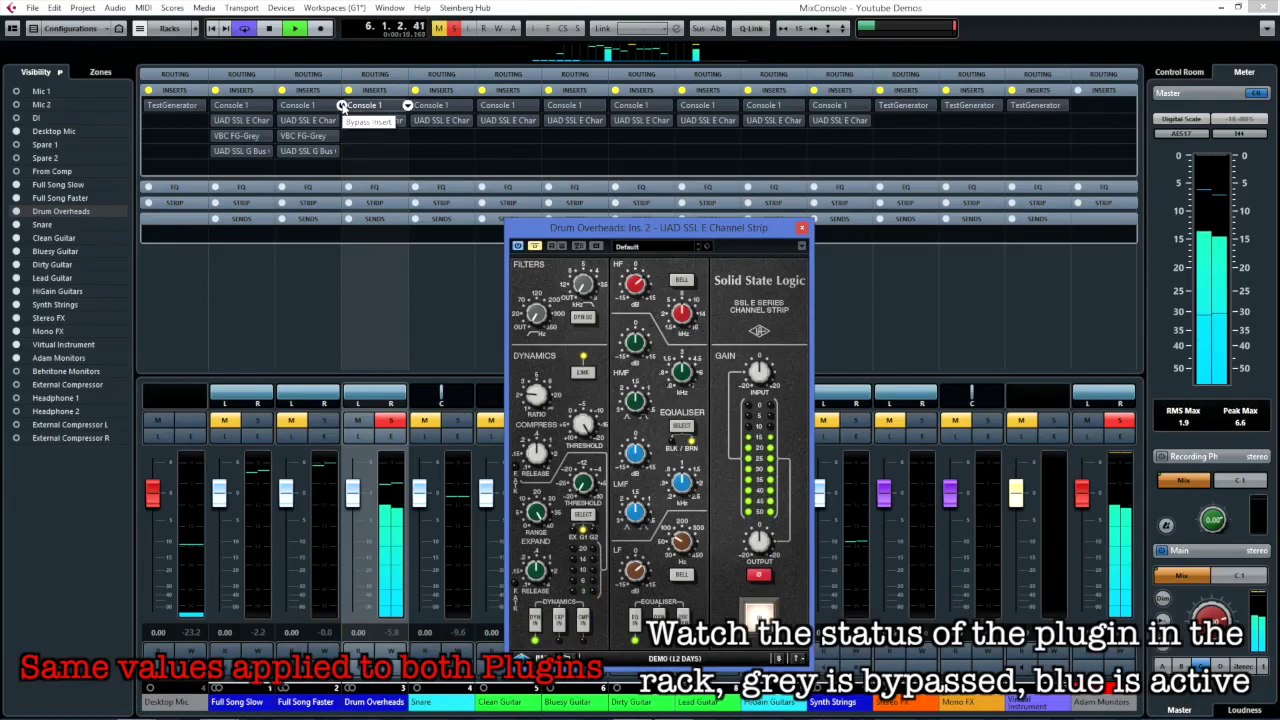
# Step: Compare Console 1's equalizer on Drum Overheads with the UAD strip's brown equaliser by repeatedly swapping the bypassed insert, ending on the UAD strip
pyautogui.click(342, 106)
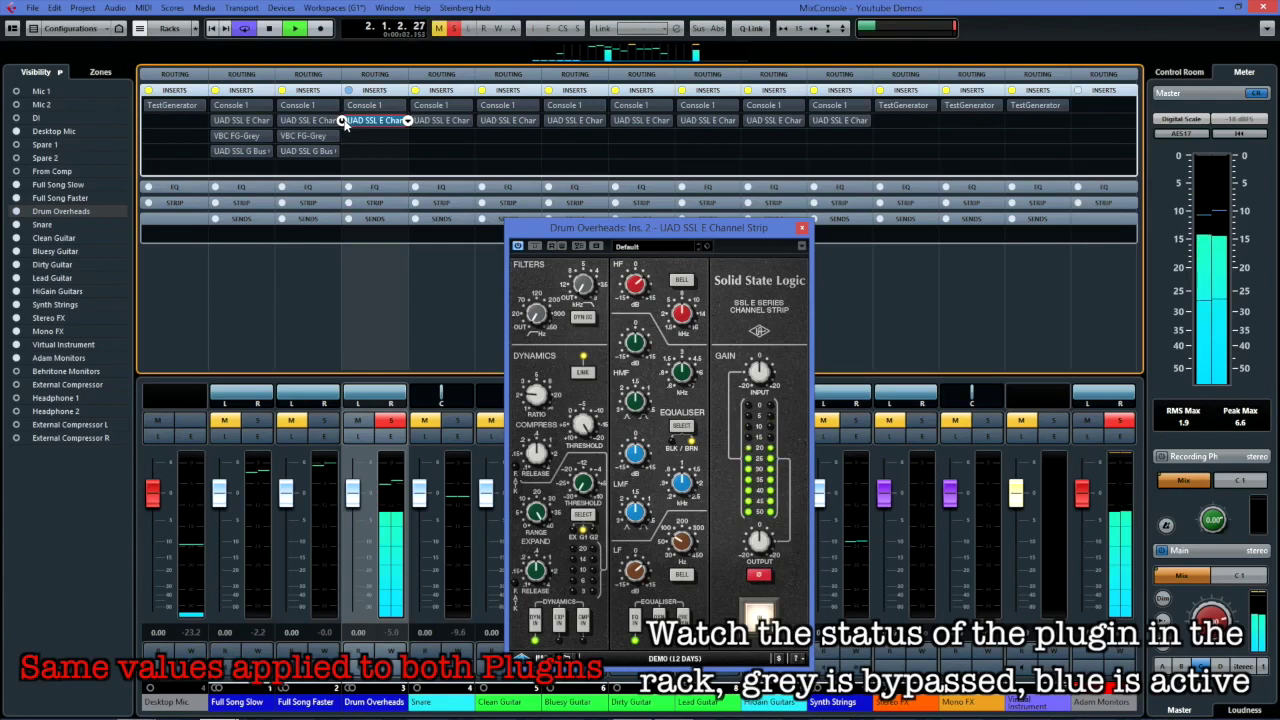
pyautogui.click(343, 121)
pyautogui.click(343, 106)
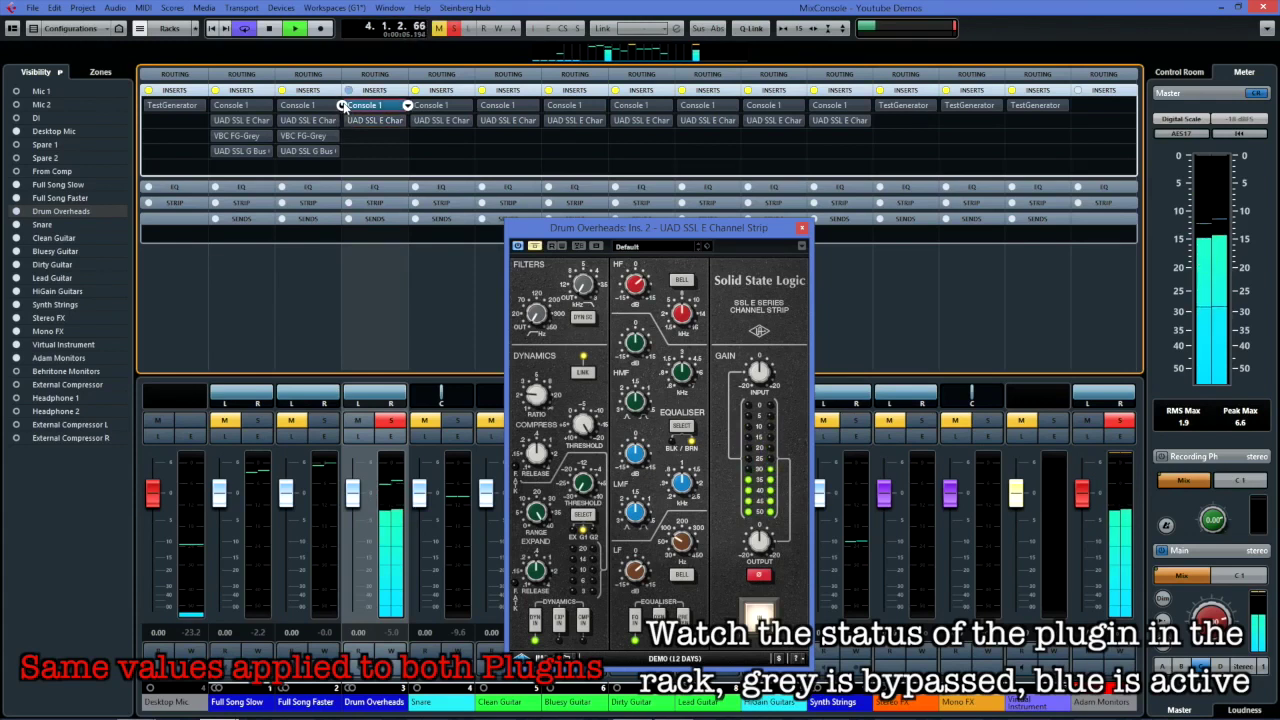
pyautogui.click(343, 106)
pyautogui.click(342, 121)
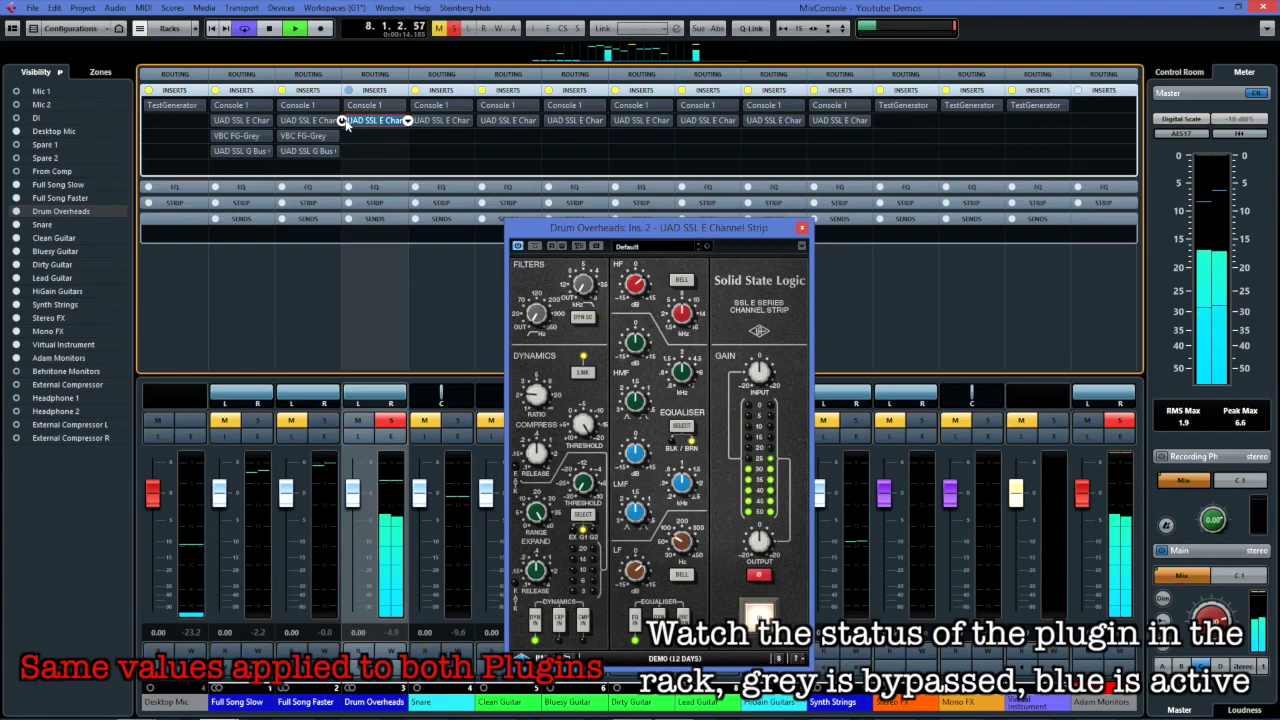
pyautogui.click(342, 121)
pyautogui.click(342, 106)
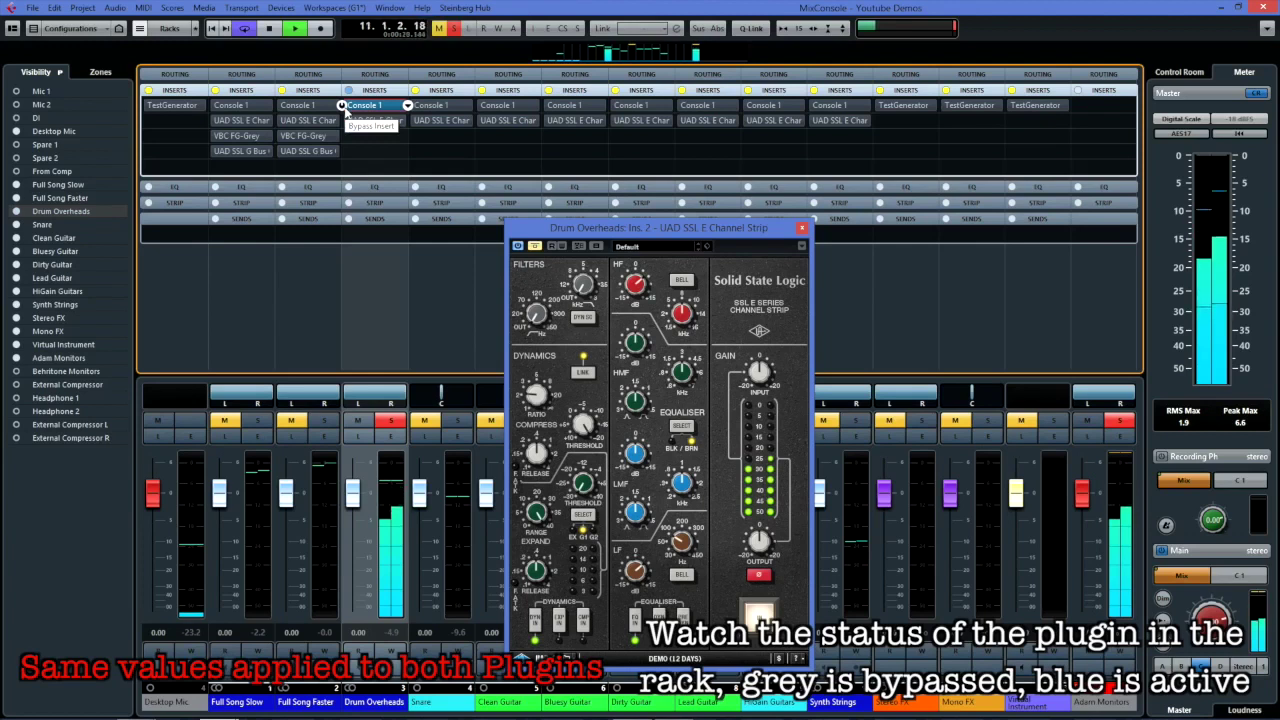
pyautogui.click(342, 106)
pyautogui.click(342, 121)
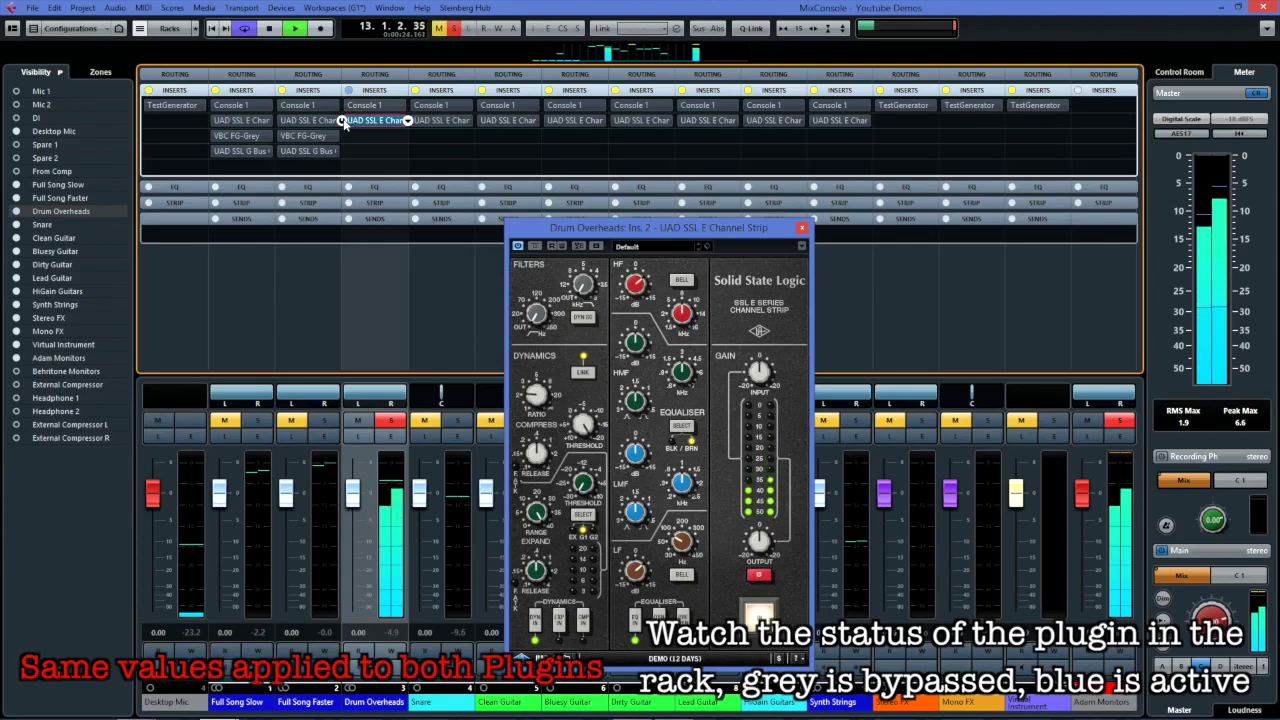
# Step: Switch the UAD strip's equaliser on Drum Overheads to black and compare it with Console 1 by alternating their bypass
pyautogui.click(682, 426)
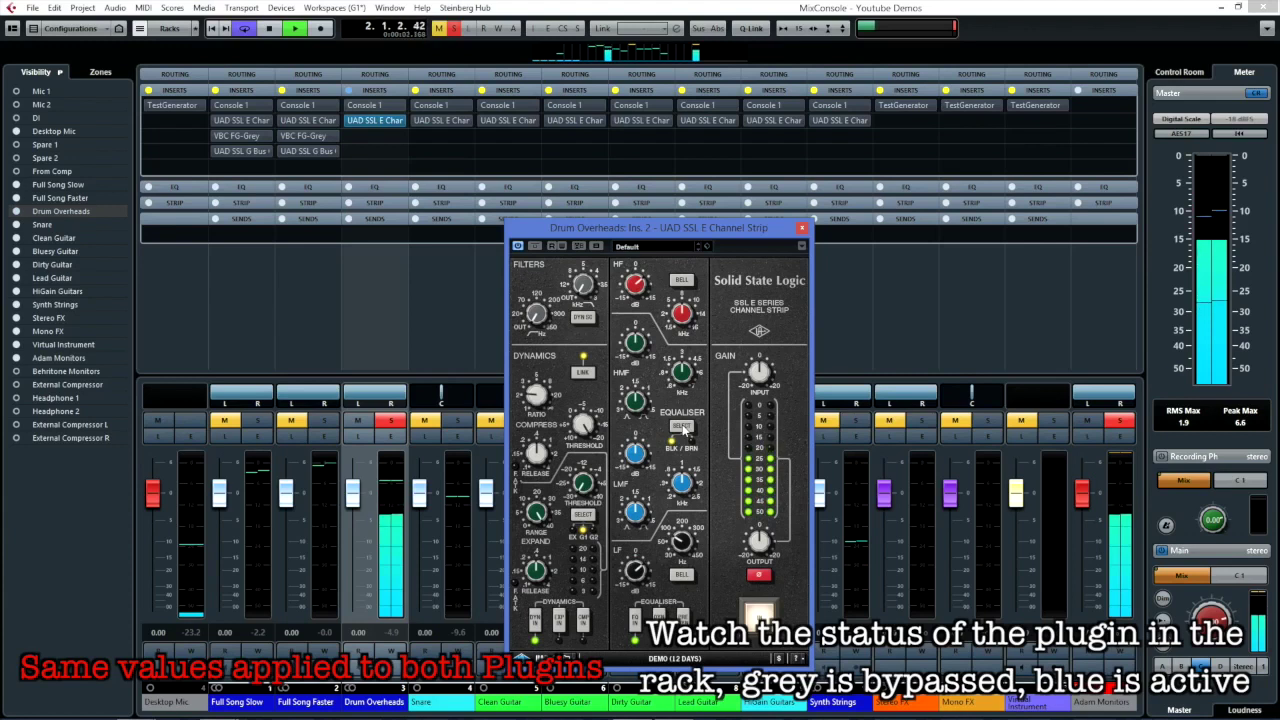
pyautogui.click(680, 428)
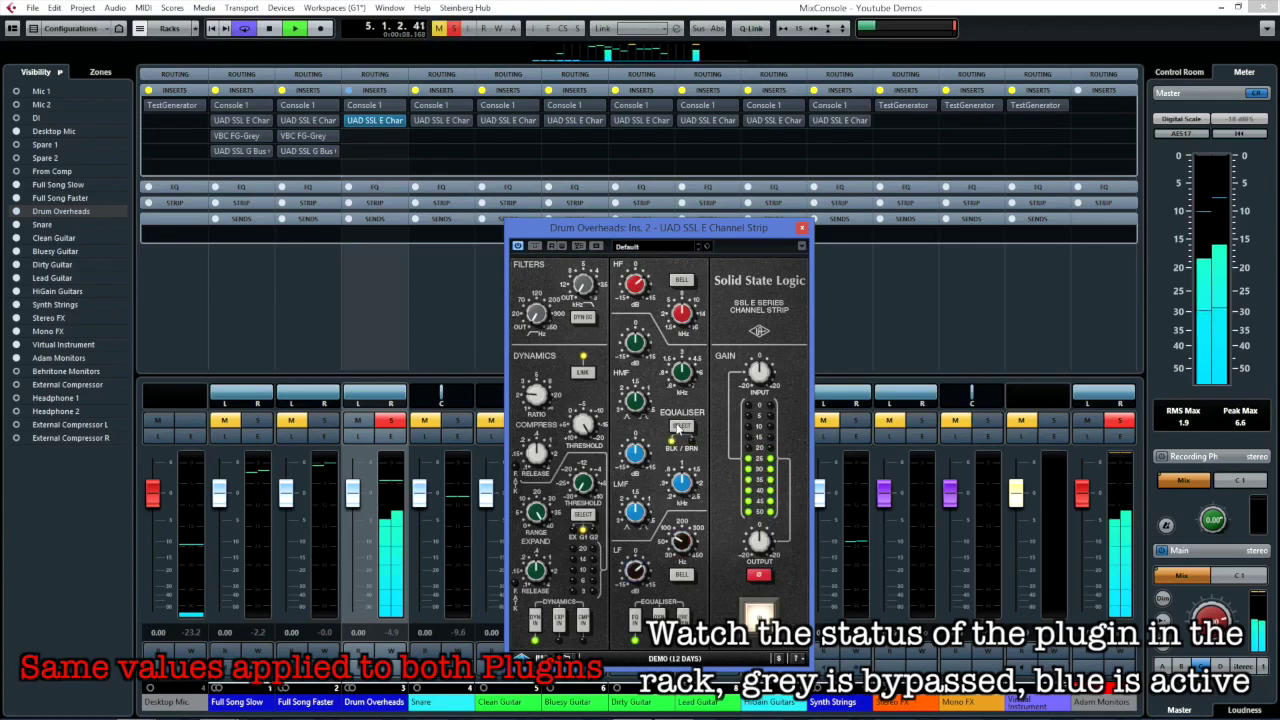
pyautogui.click(345, 120)
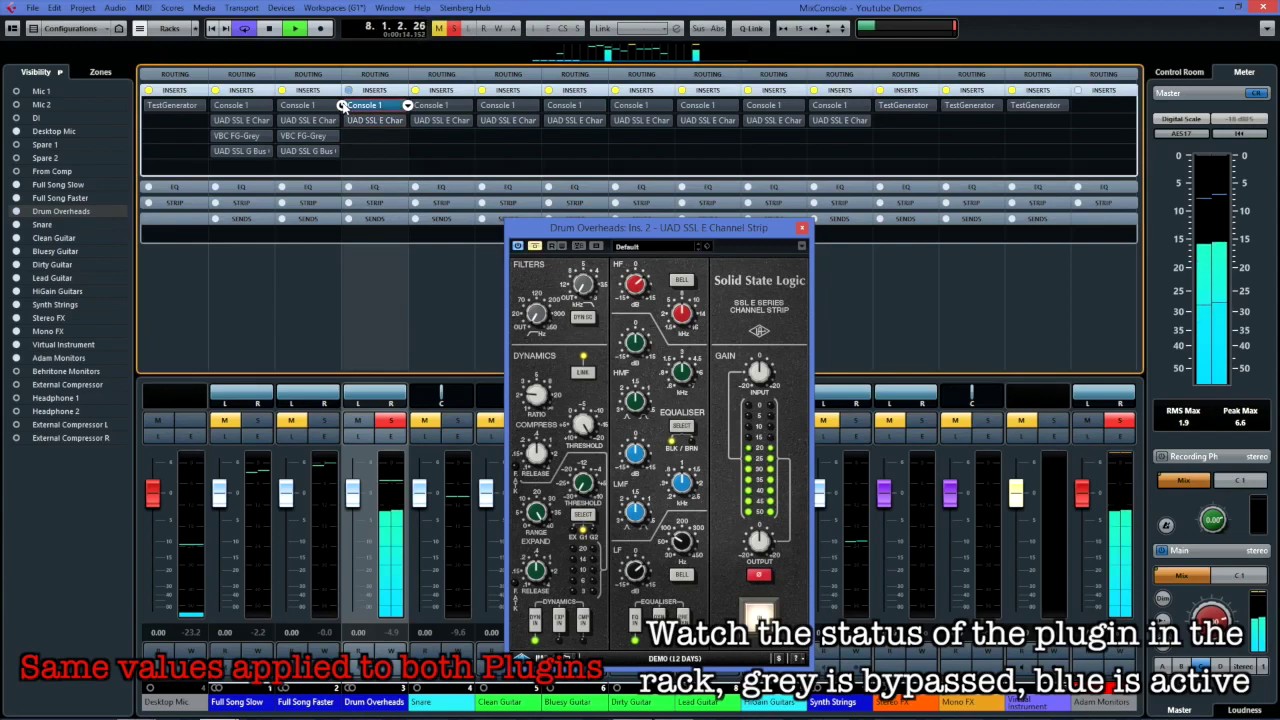
pyautogui.click(345, 120)
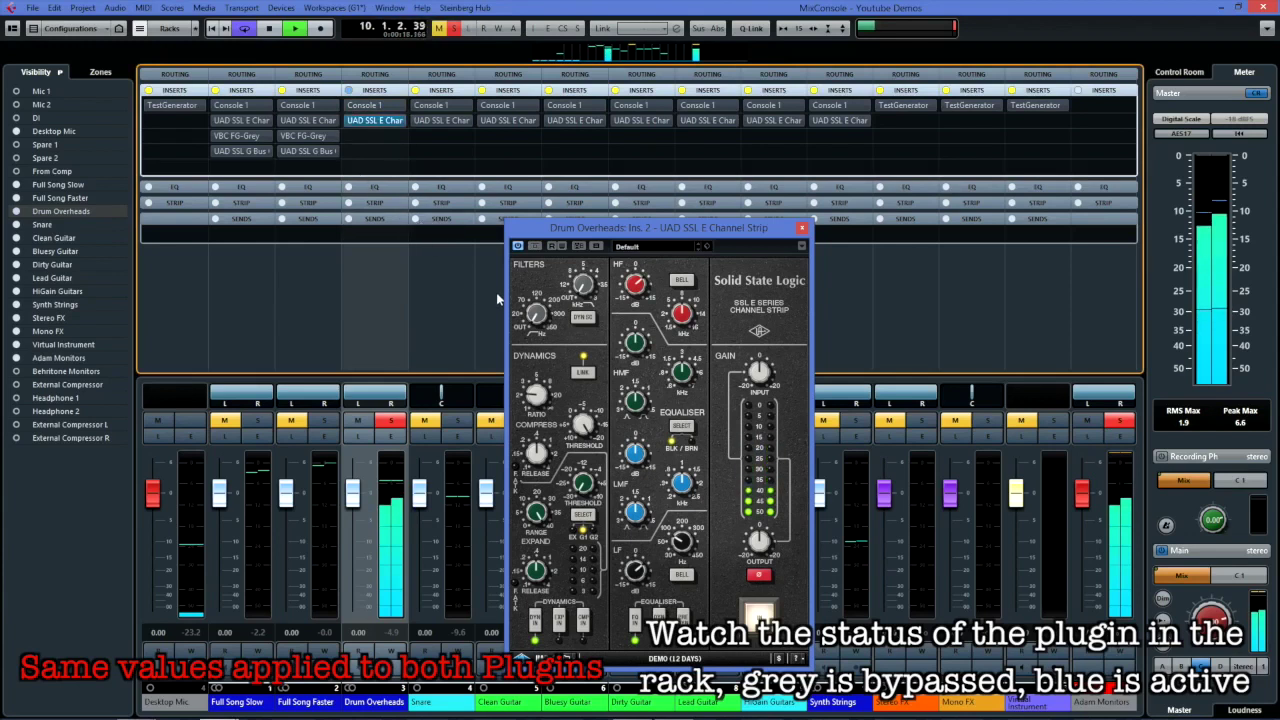
# Step: Compare the compression of Console 1 and the UAD SSL E Channel Strip on Clean Guitar by alternating their bypass
pyautogui.click(478, 107)
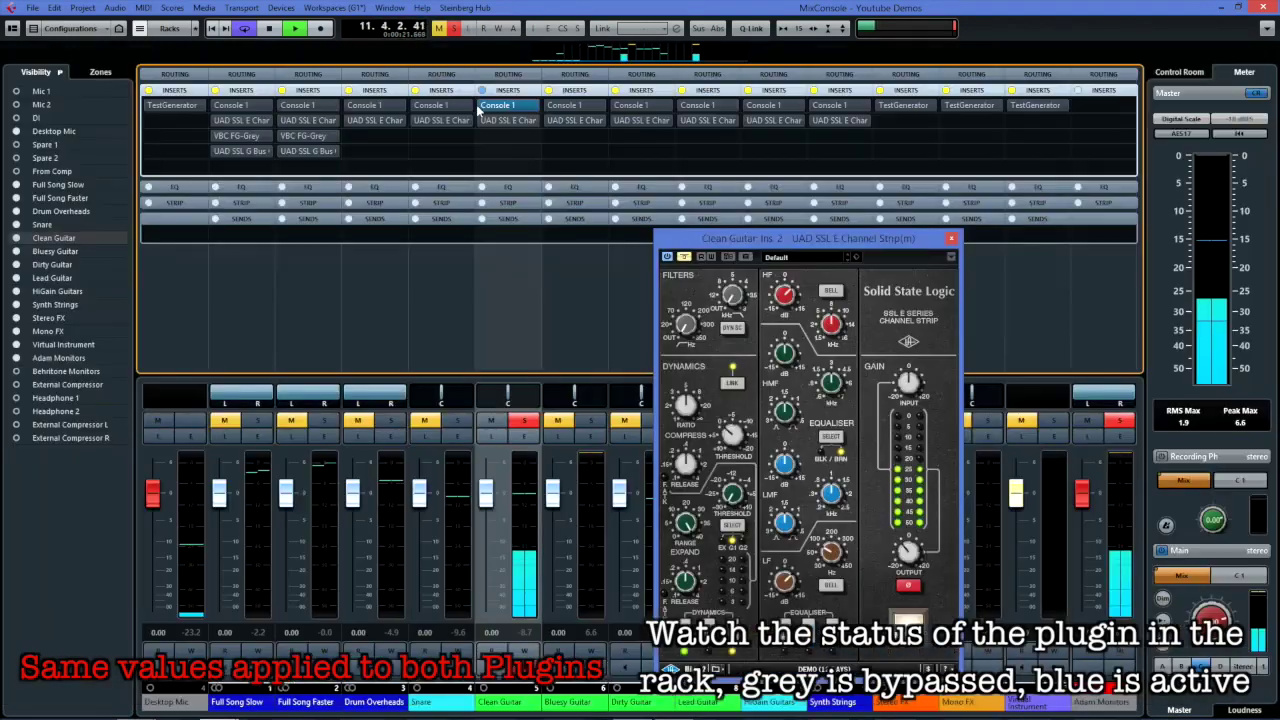
pyautogui.click(476, 106)
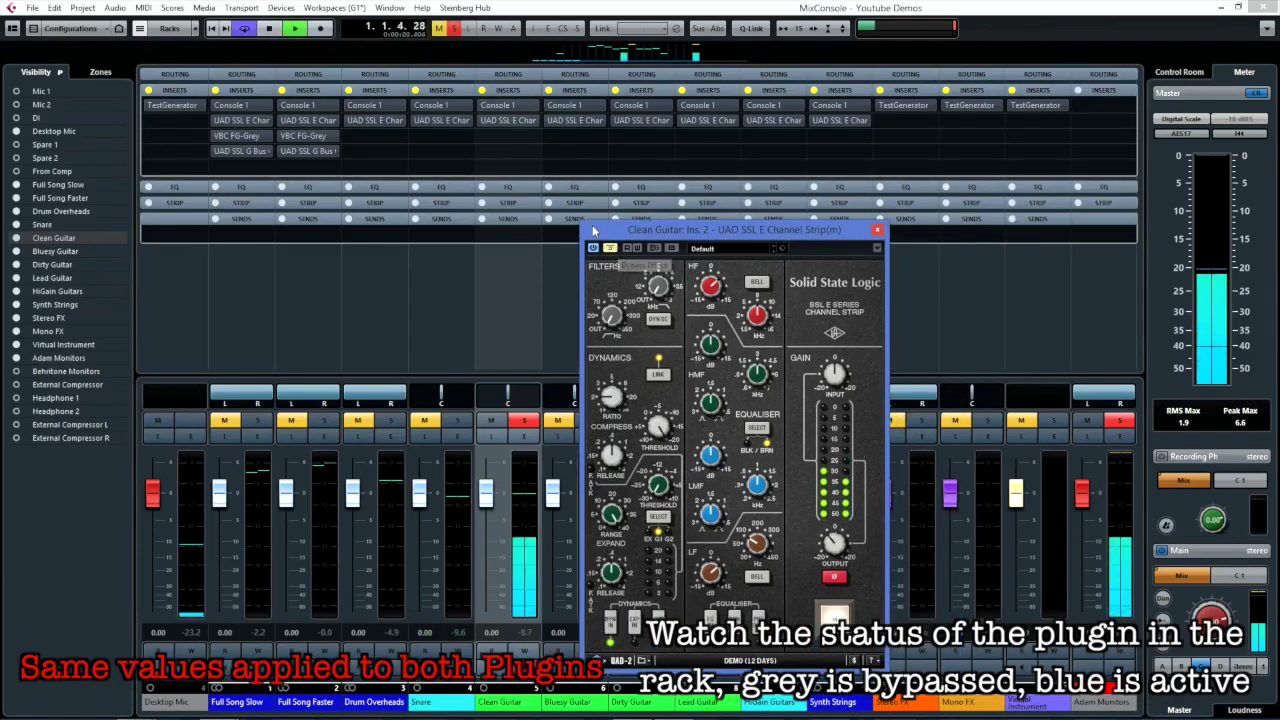
pyautogui.click(476, 106)
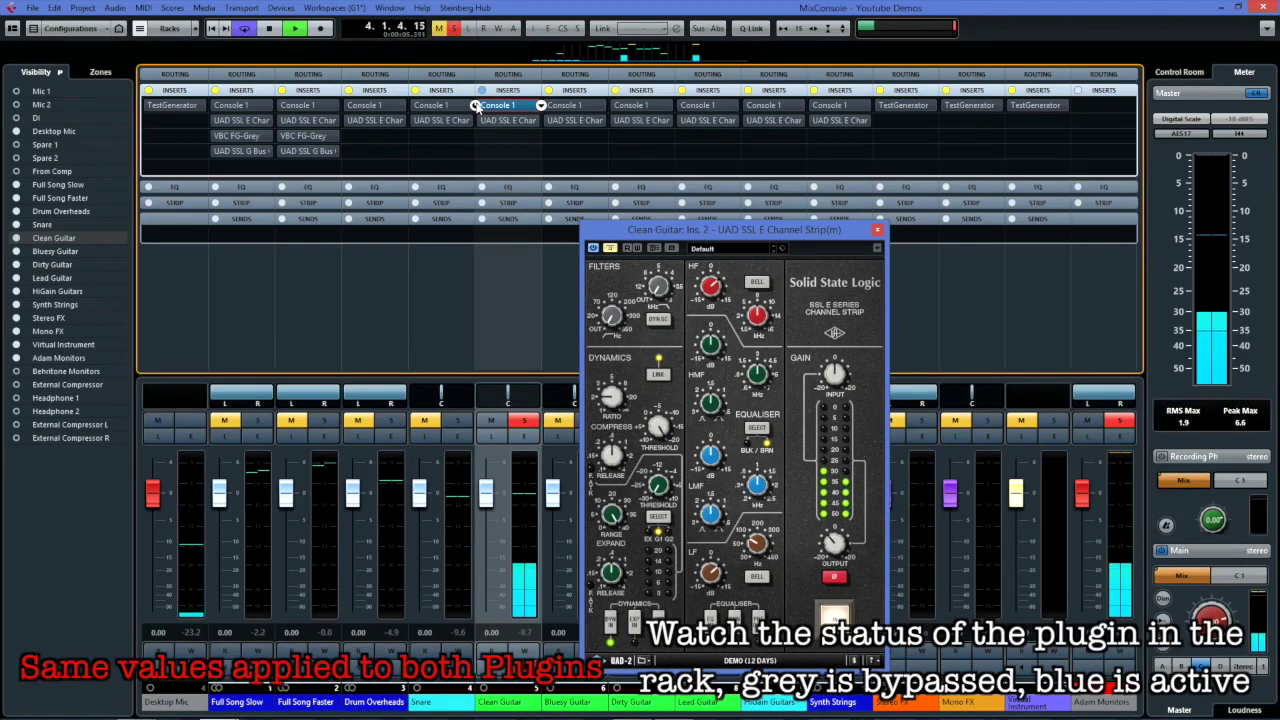
pyautogui.click(477, 106)
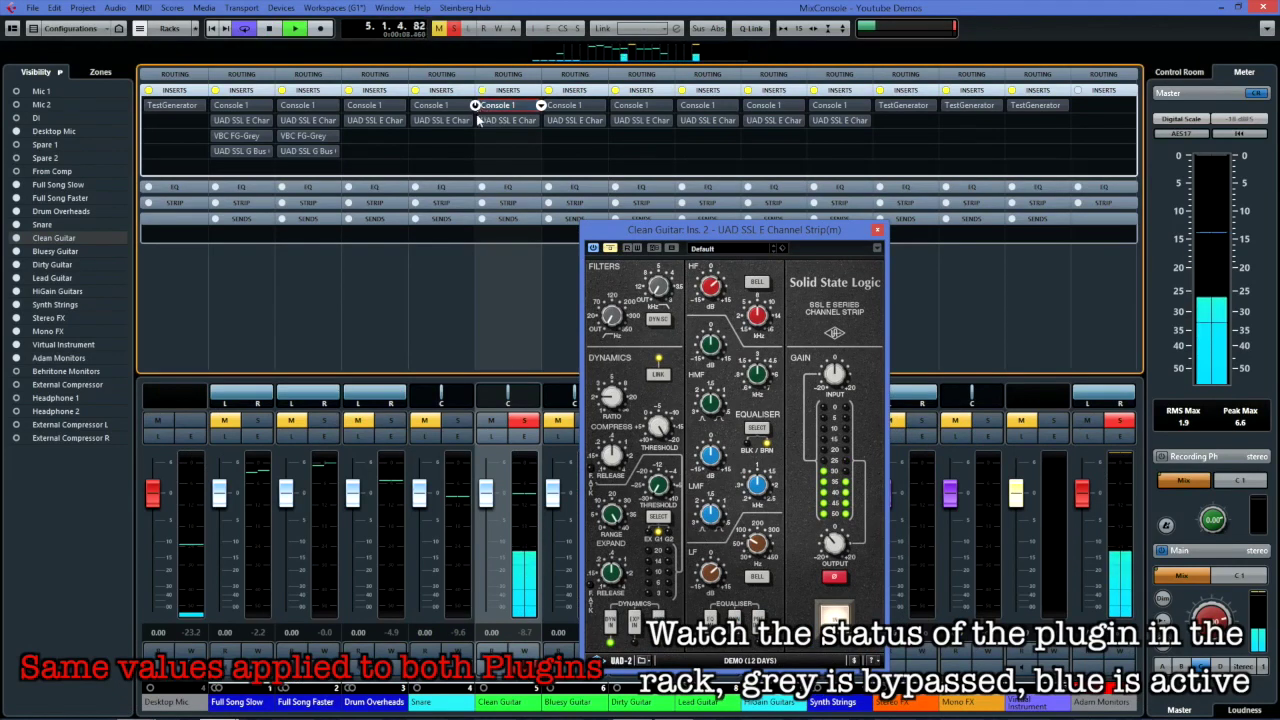
pyautogui.click(476, 121)
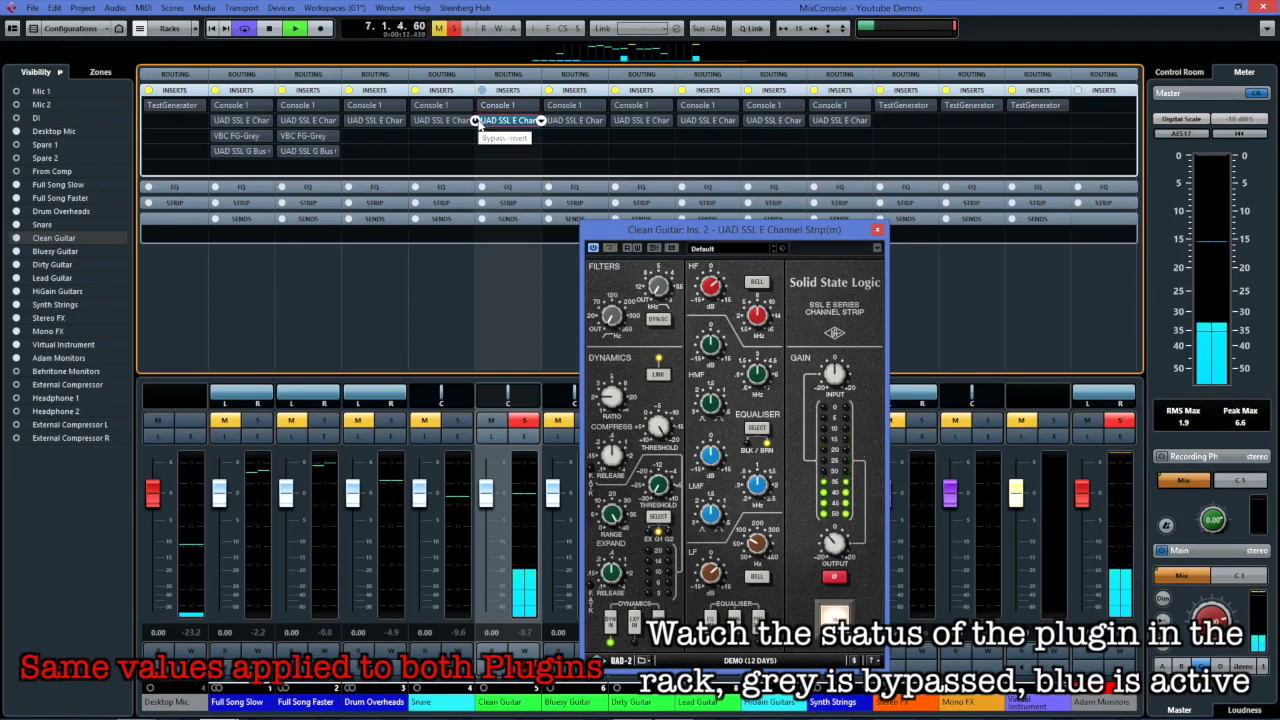
pyautogui.click(476, 121)
pyautogui.click(477, 106)
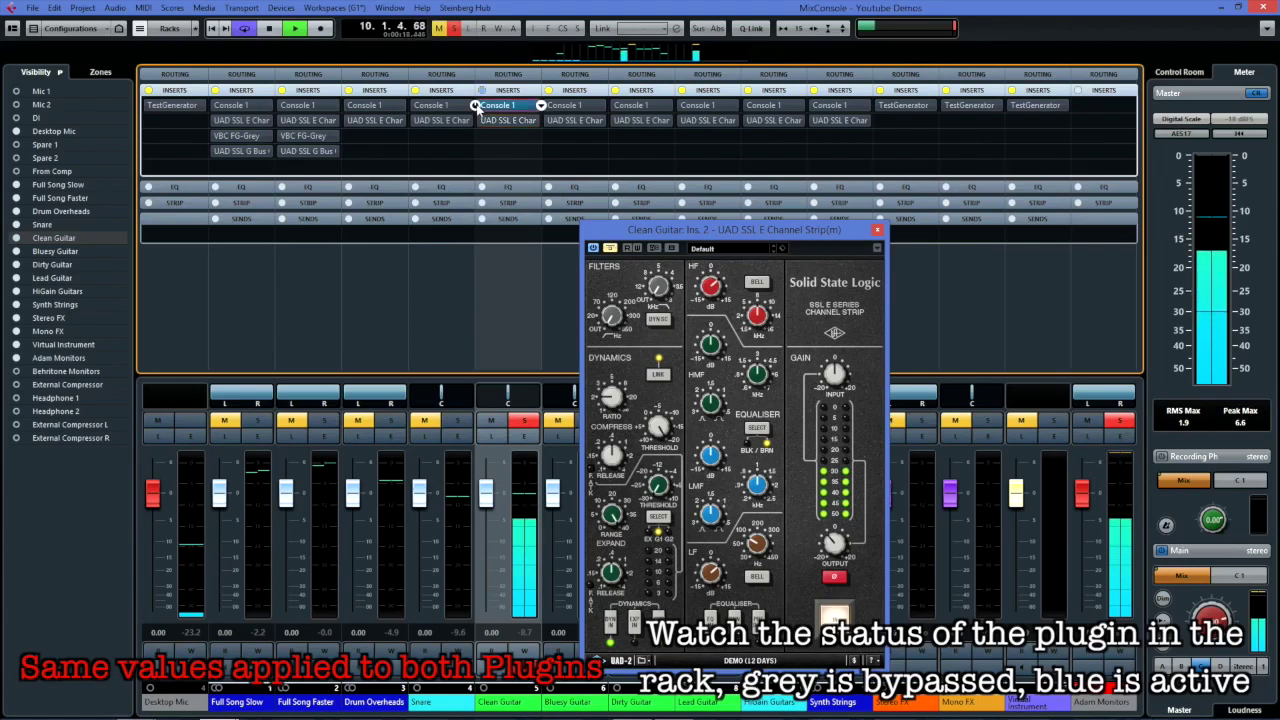
pyautogui.click(476, 106)
pyautogui.click(476, 121)
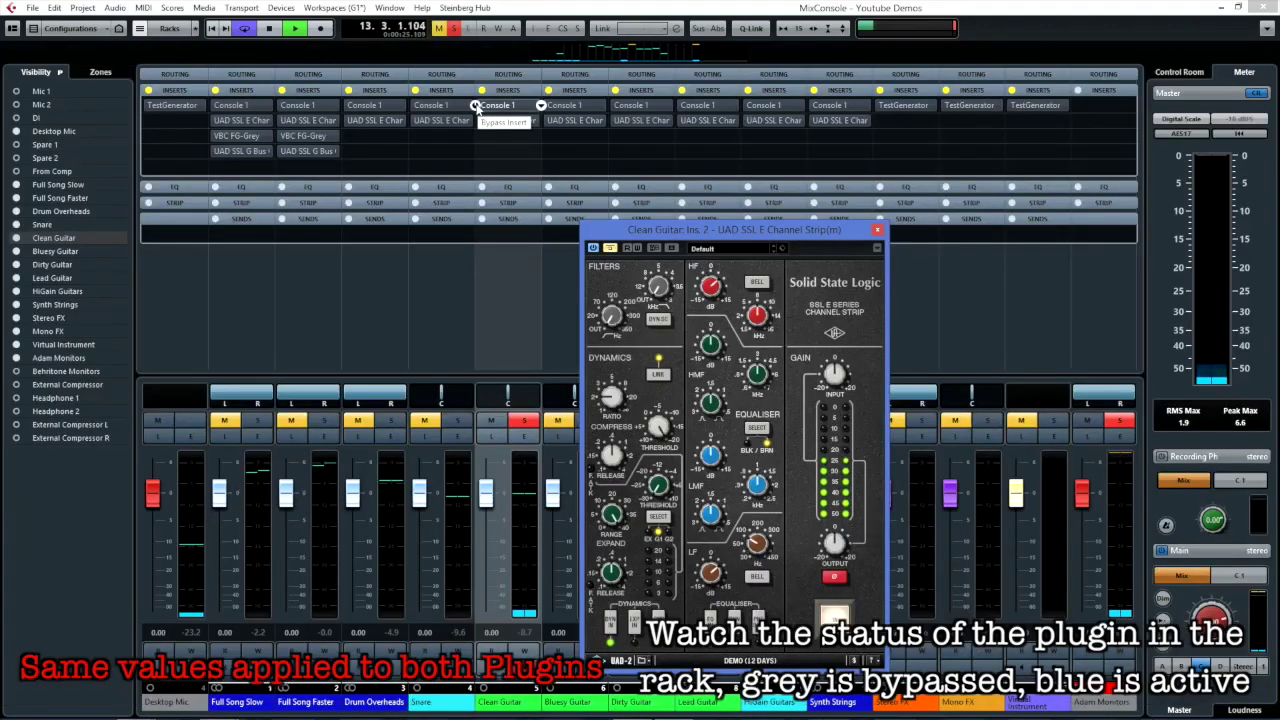
# Step: Compare Console 1's equalizer on Clean Guitar with the UAD strip's brown equaliser by alternating their bypass, ending on the UAD strip
pyautogui.click(476, 107)
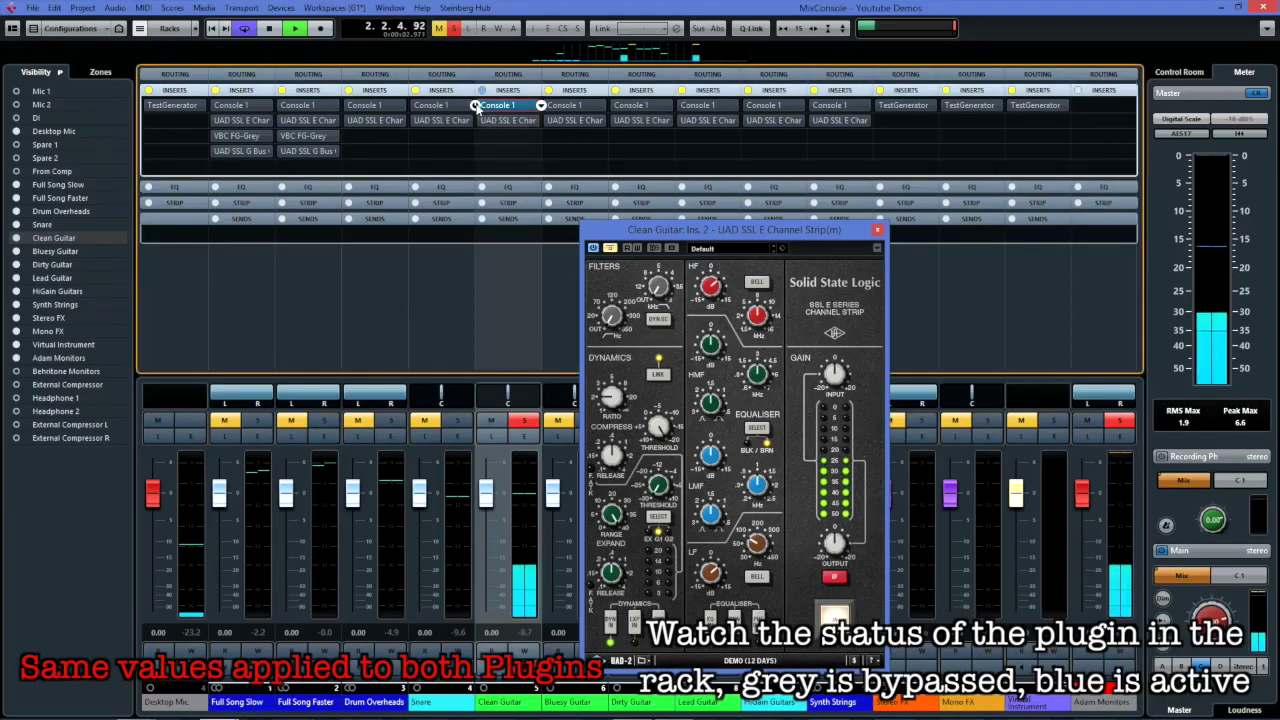
pyautogui.click(476, 107)
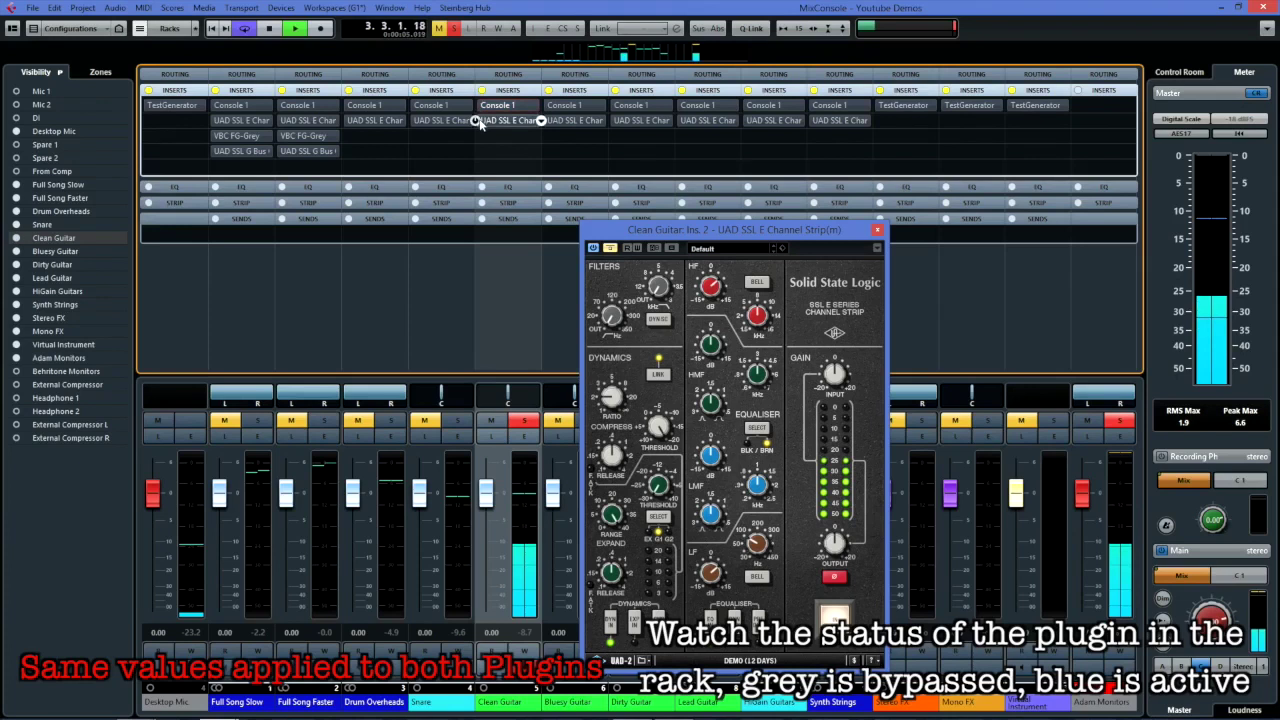
pyautogui.click(476, 121)
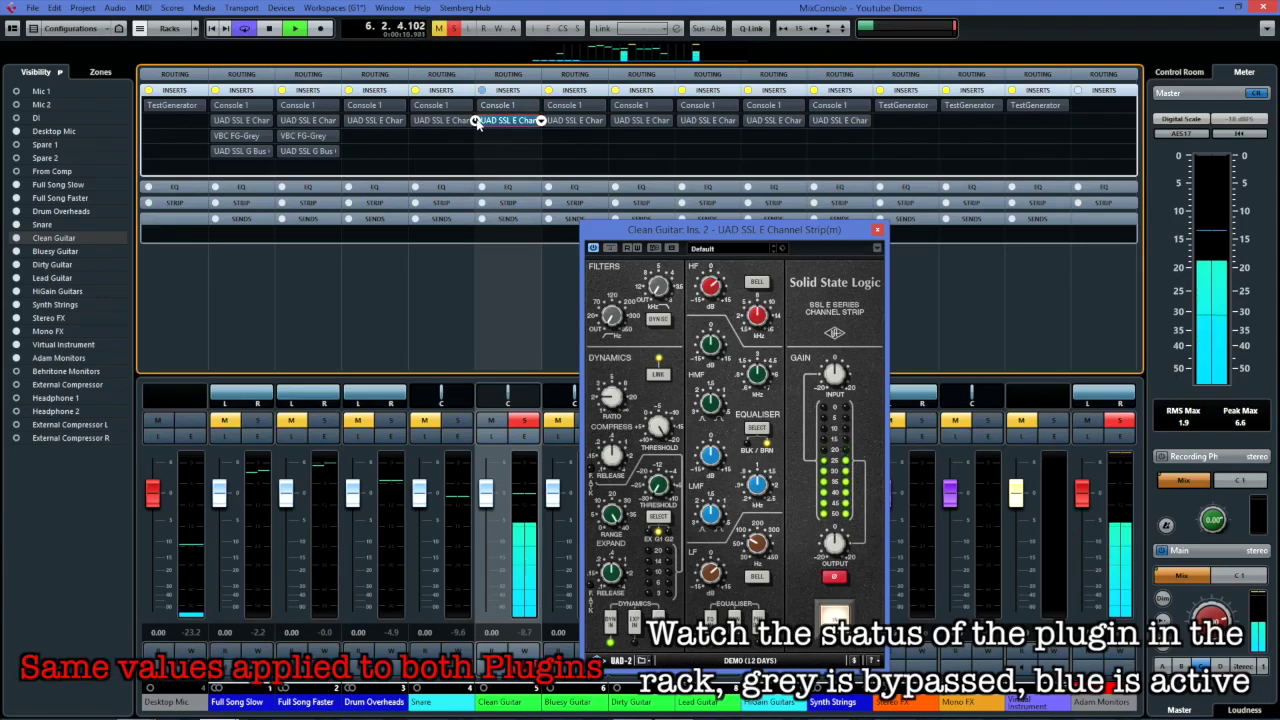
pyautogui.click(476, 121)
pyautogui.click(476, 107)
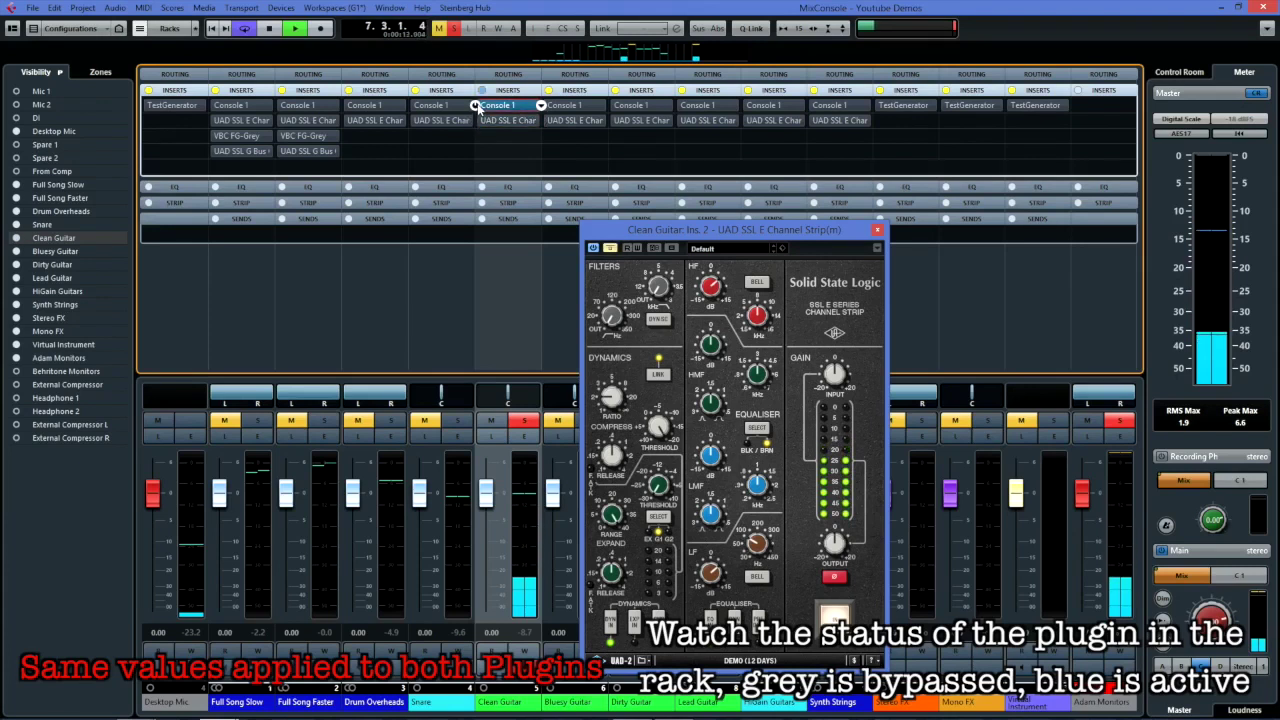
pyautogui.click(476, 107)
pyautogui.click(477, 121)
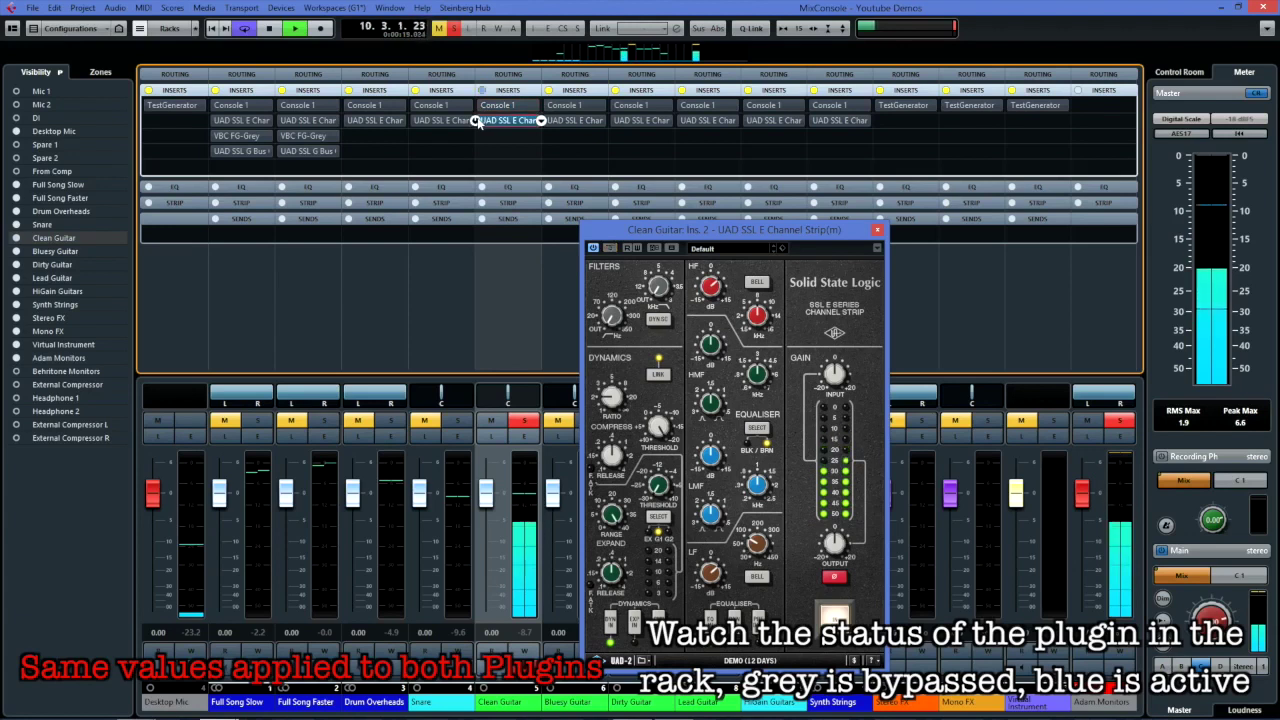
pyautogui.click(477, 107)
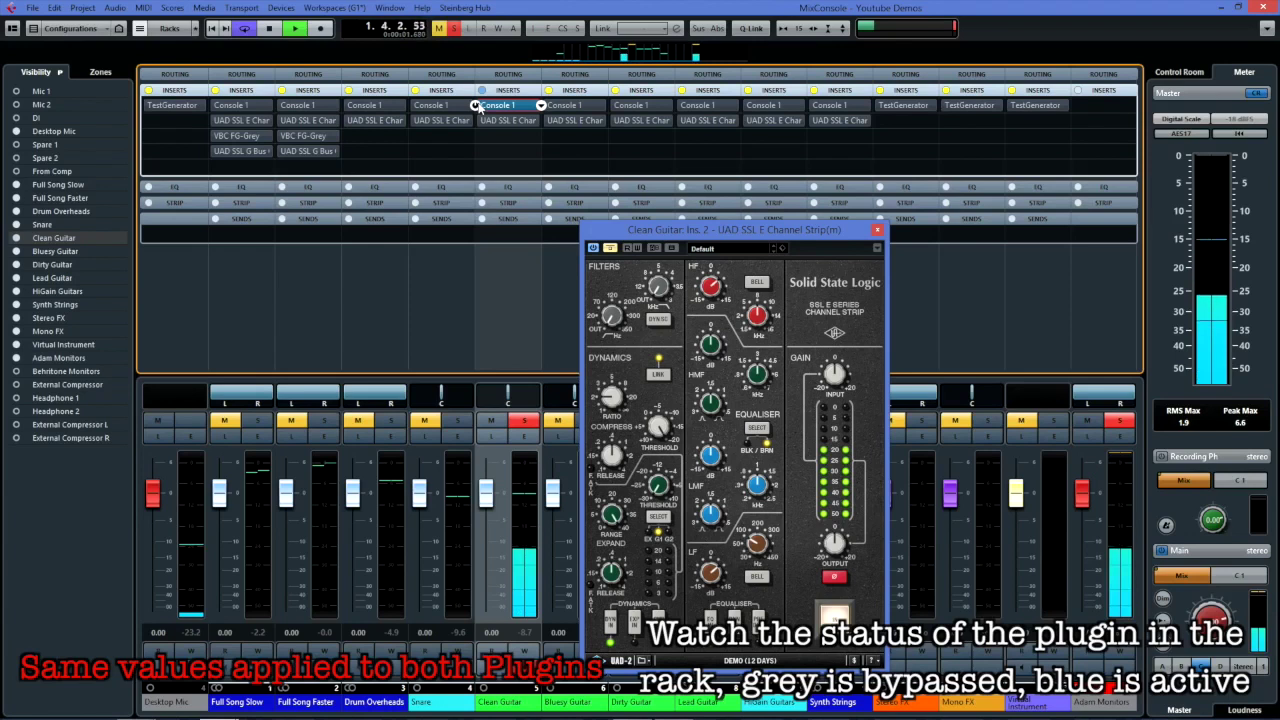
pyautogui.click(476, 121)
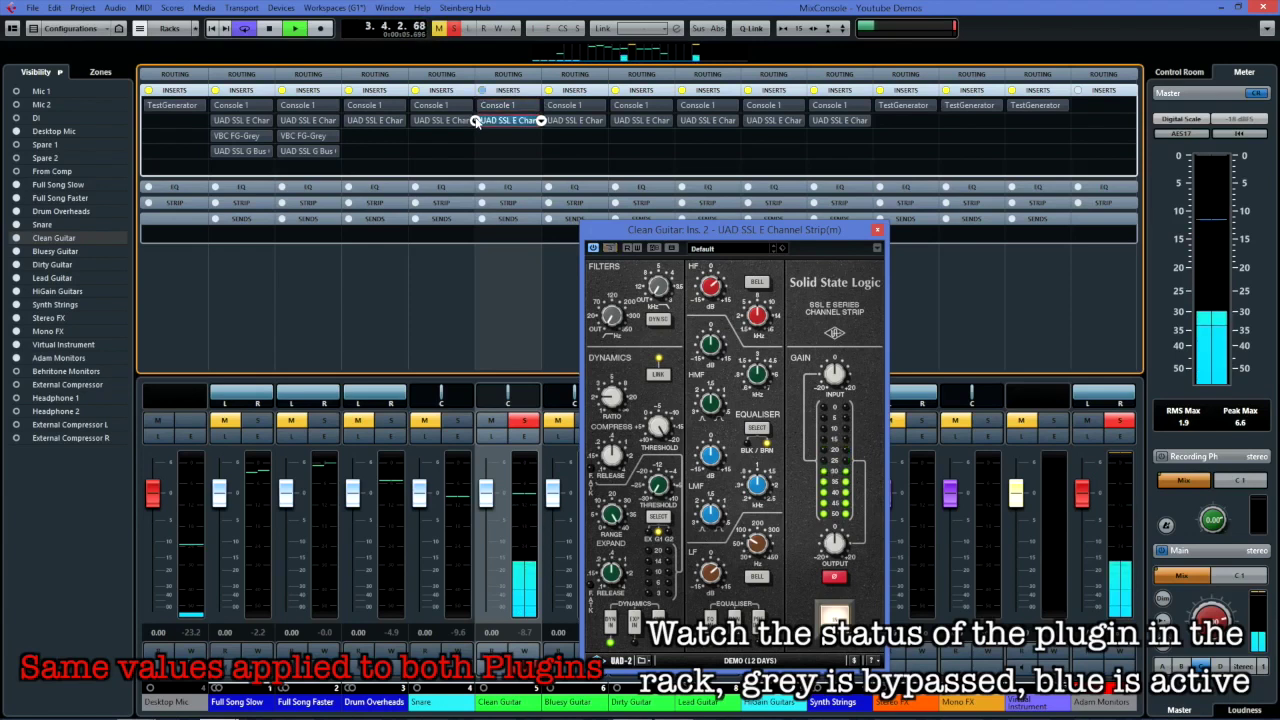
# Step: Alternate the UAD strip's equaliser on Clean Guitar between black and brown, ending on black, compare with Console 1, and stop playback
pyautogui.click(757, 428)
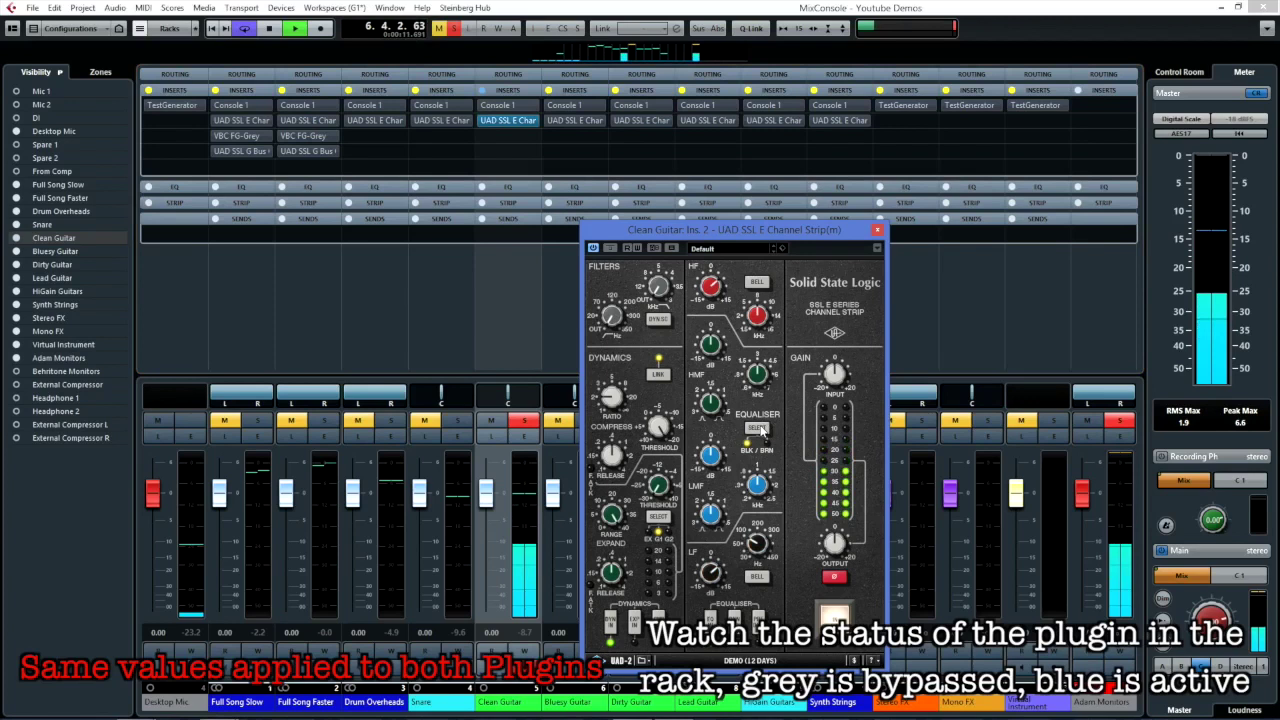
pyautogui.click(760, 428)
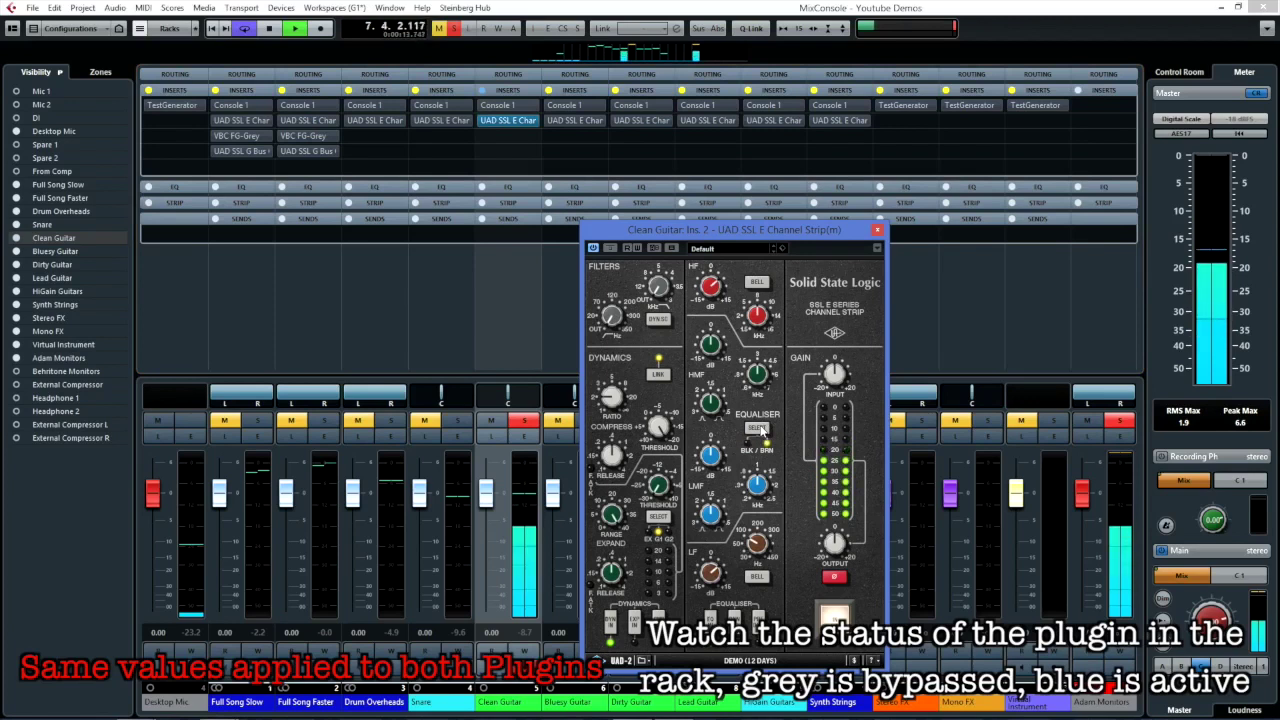
pyautogui.click(760, 428)
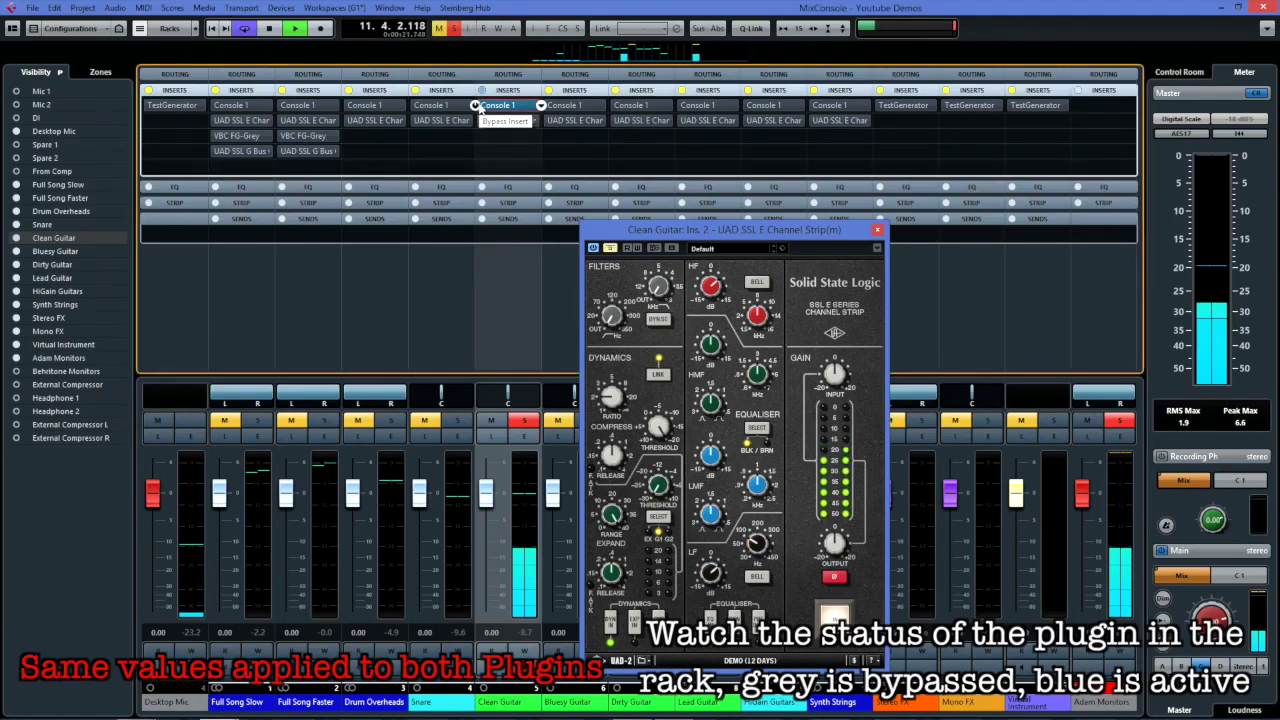
pyautogui.click(478, 107)
pyautogui.press('space')
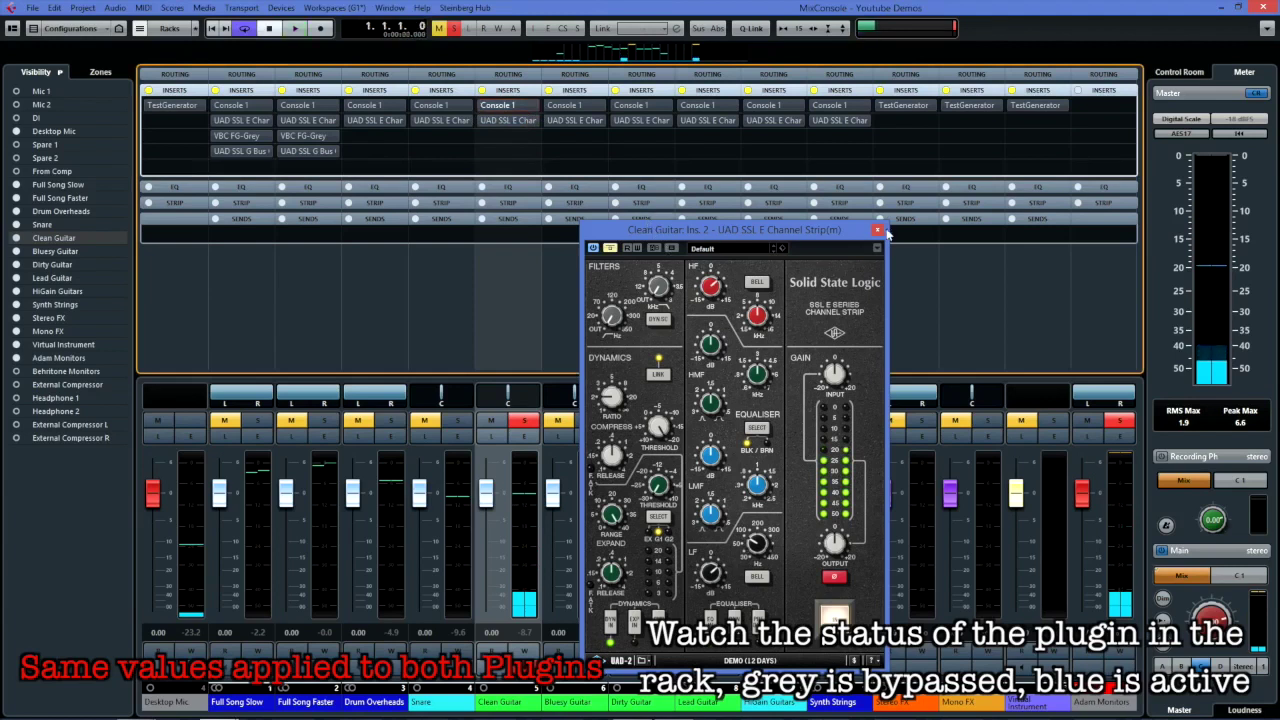
# Step: Play Bluesy Guitar, move the UAD strip window clear of its channel, and compare its compression with Console 1 by alternating their bypass
pyautogui.press('space')
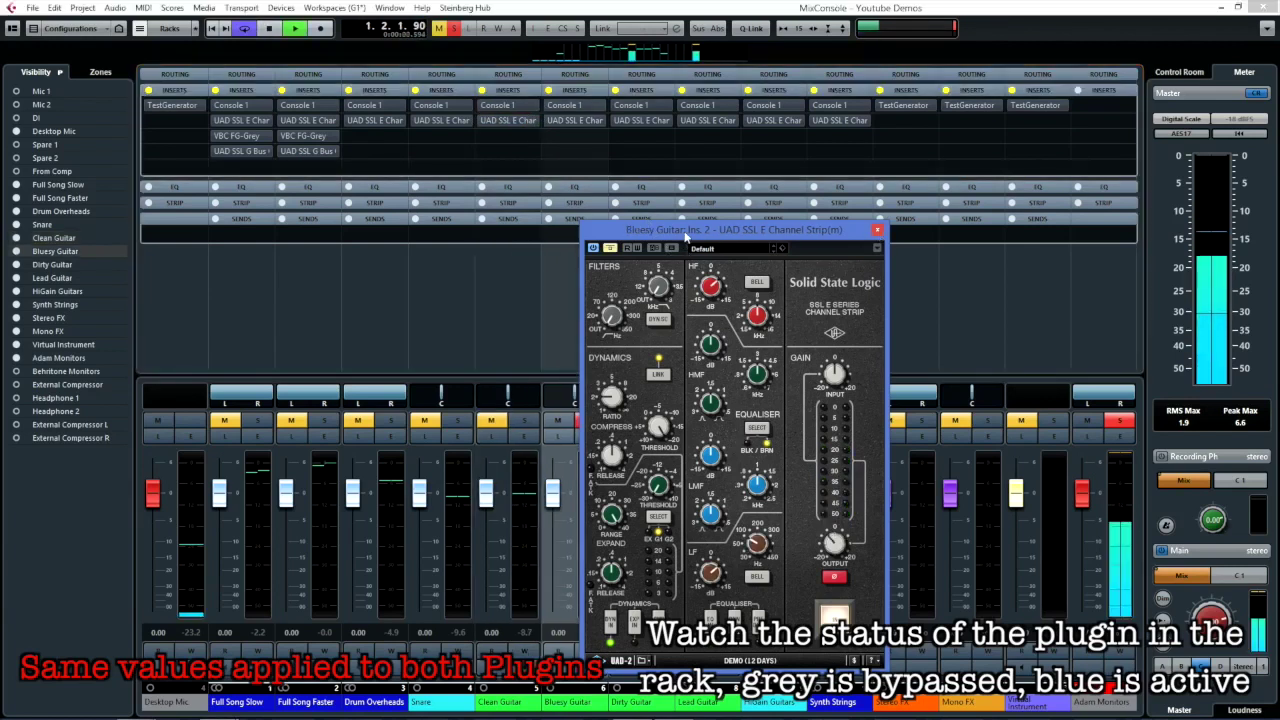
pyautogui.moveTo(686, 236); pyautogui.dragTo(832, 239)
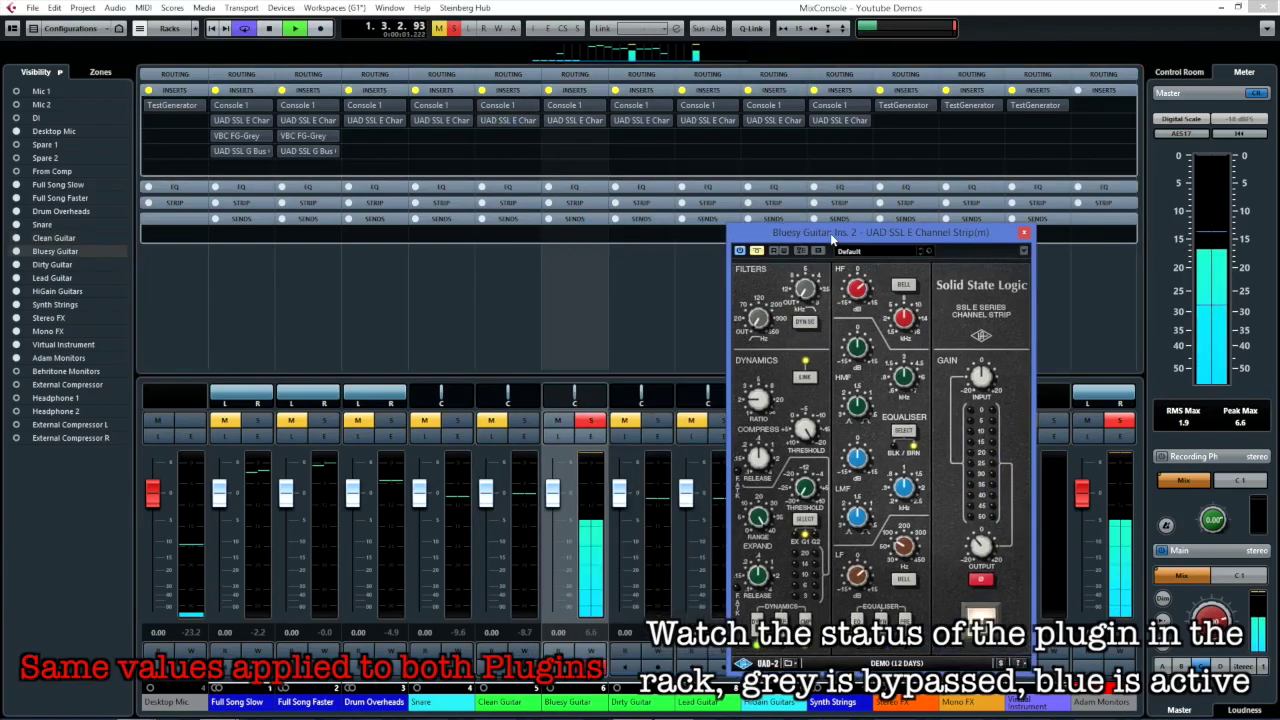
pyautogui.click(541, 106)
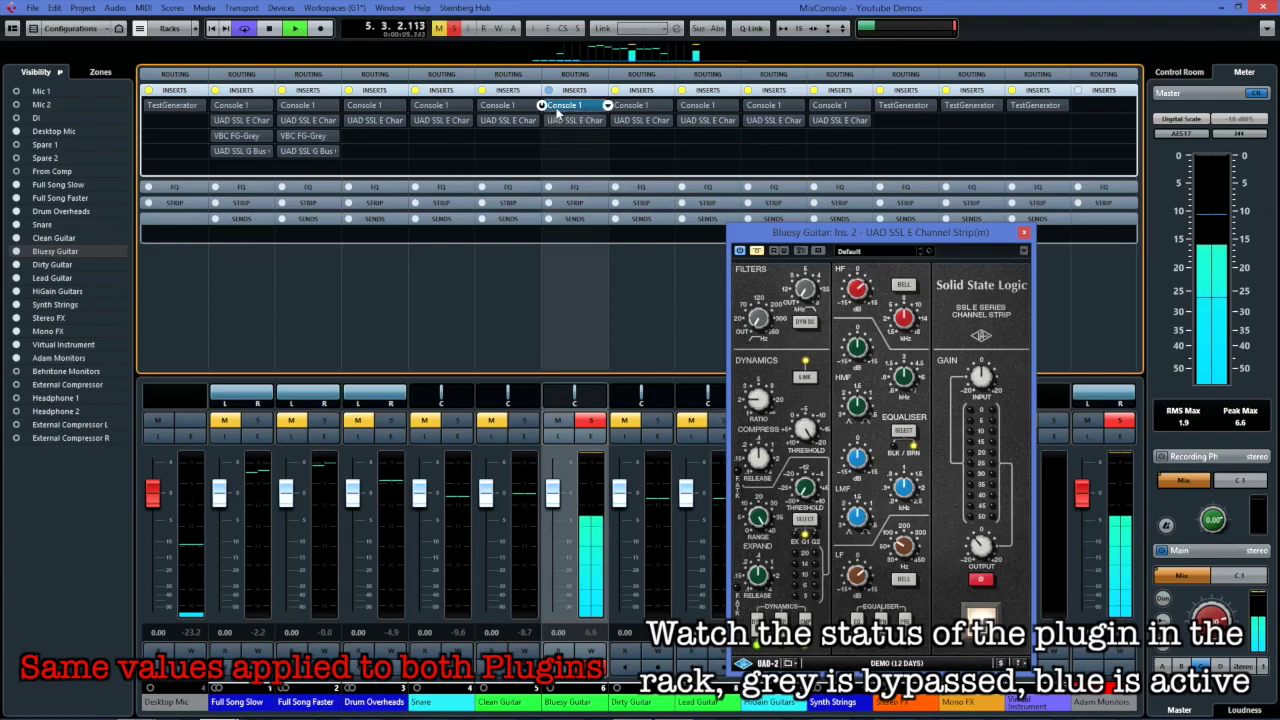
pyautogui.click(541, 105)
pyautogui.click(541, 120)
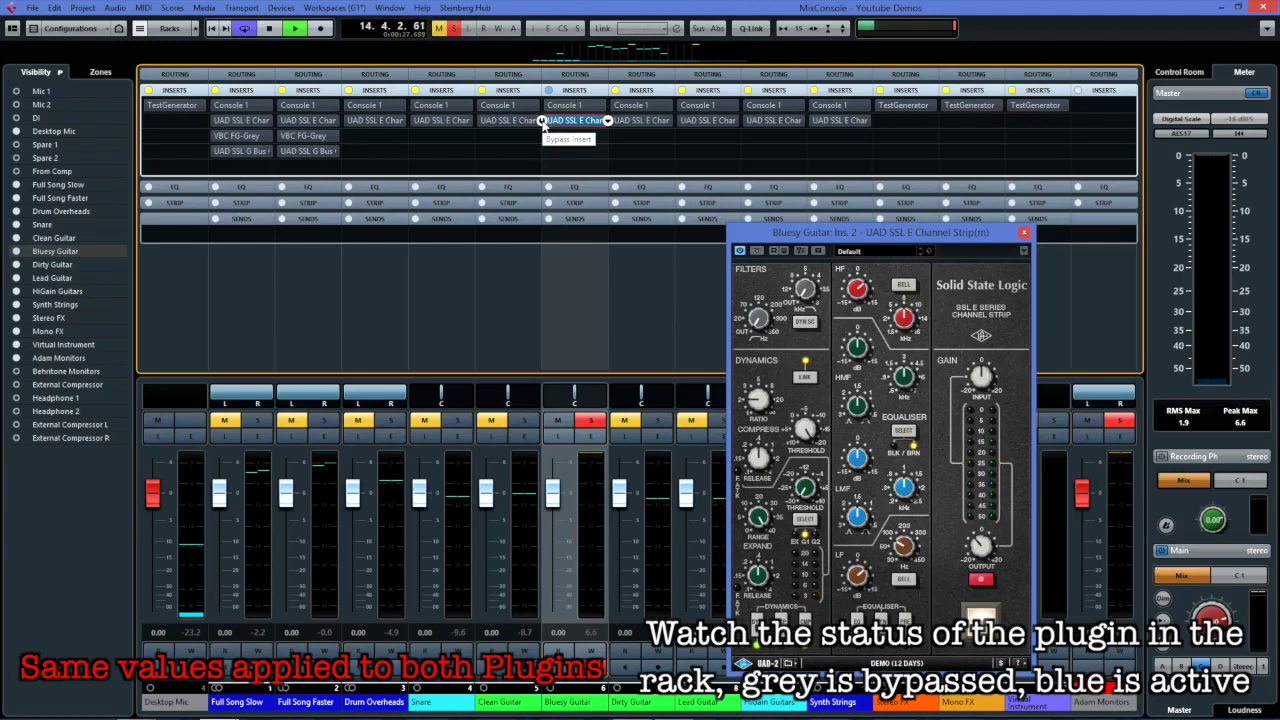
pyautogui.click(542, 121)
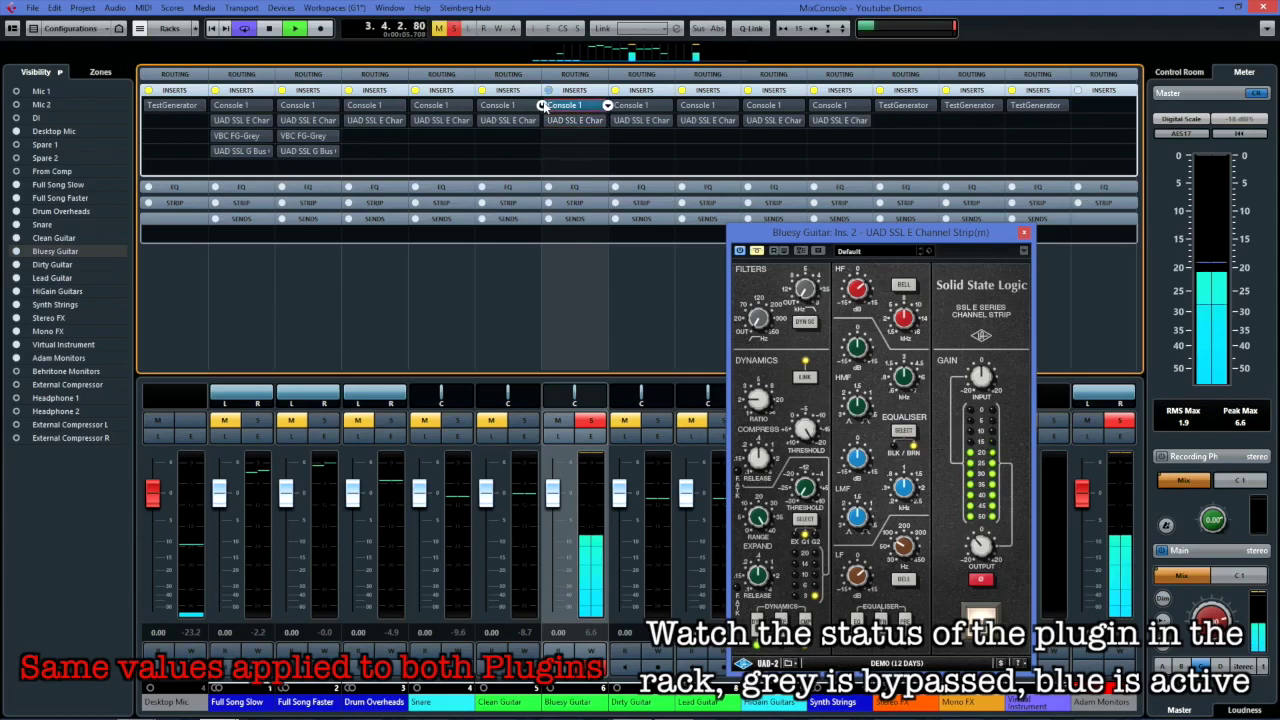
pyautogui.click(543, 121)
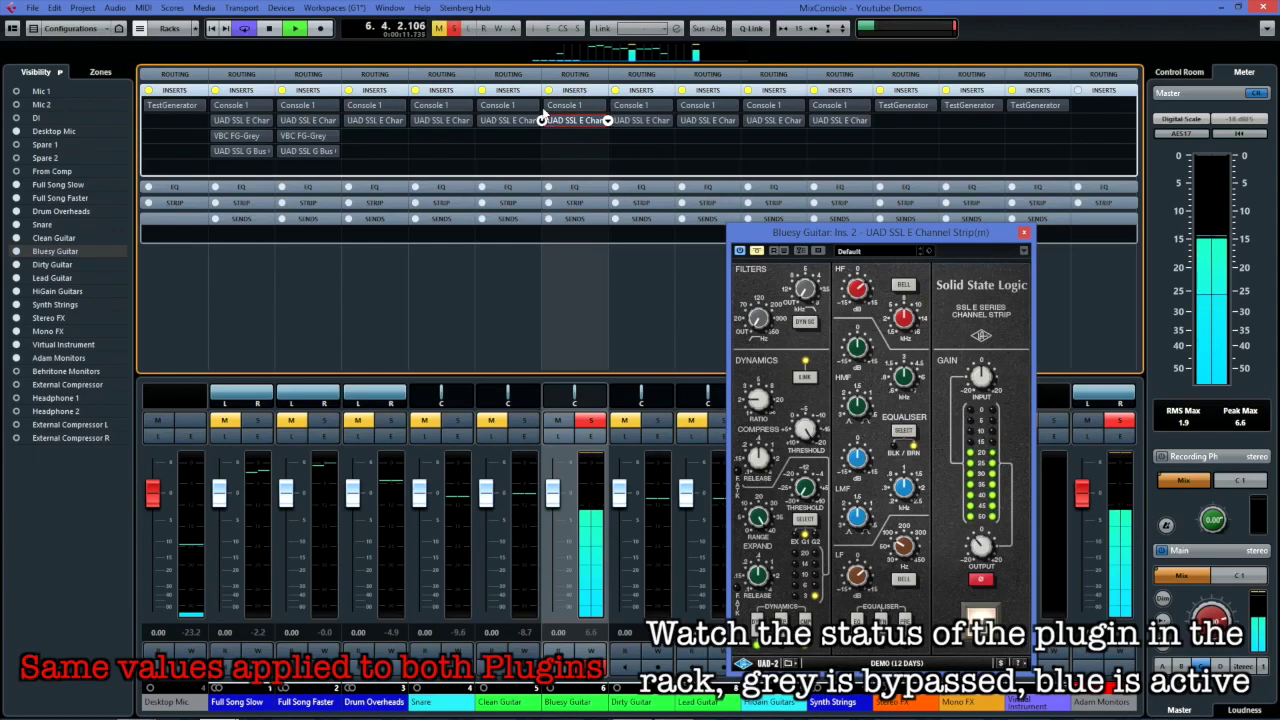
pyautogui.click(543, 107)
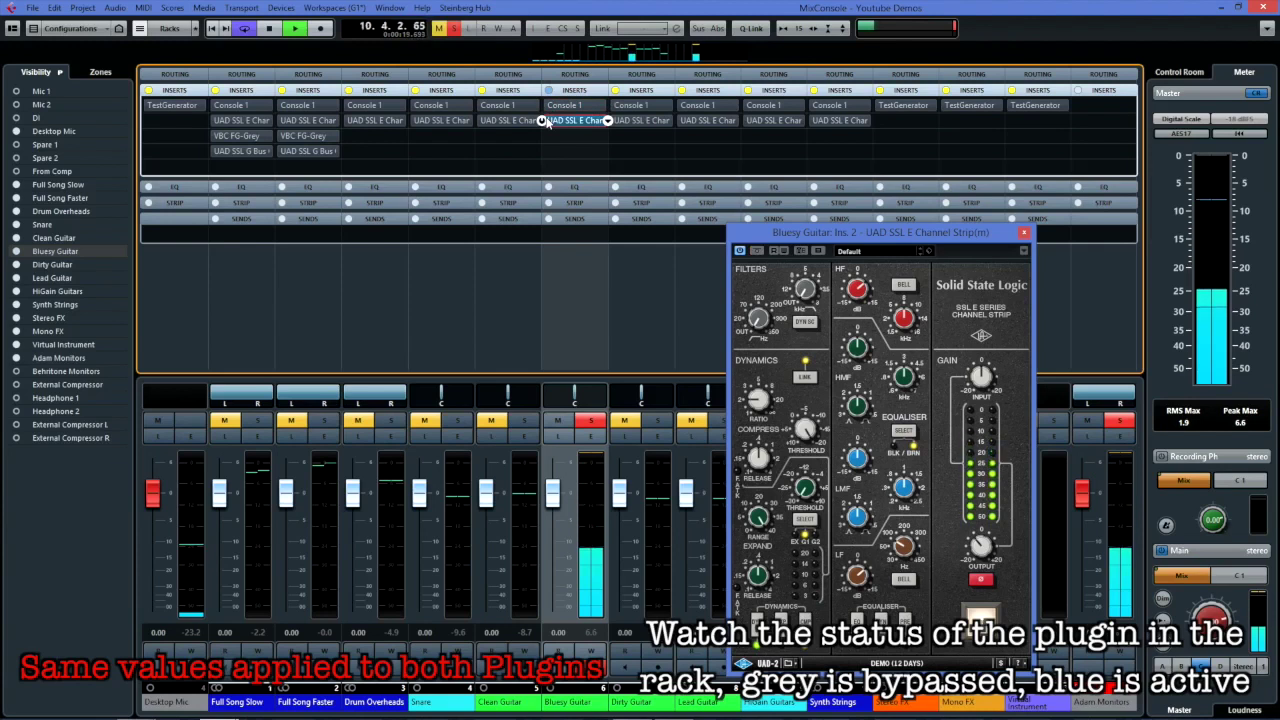
pyautogui.click(542, 120)
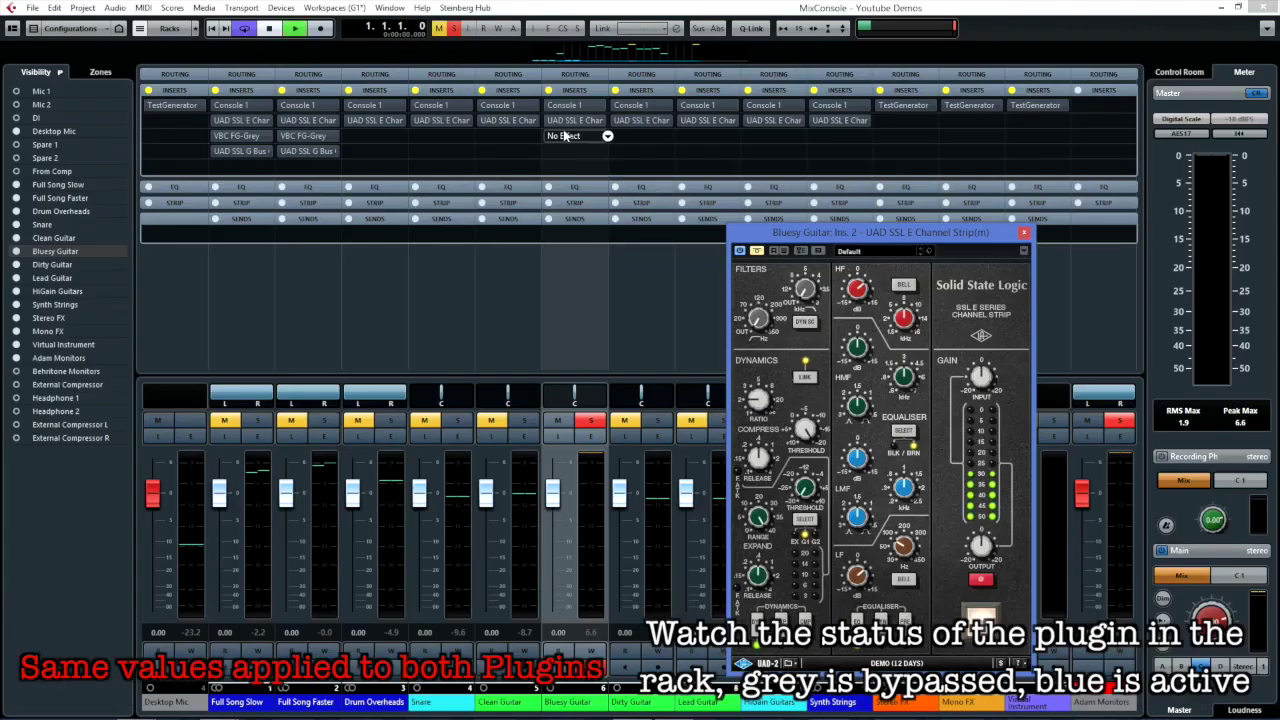
# Step: Compare Console 1's equalizer on Bluesy Guitar with the UAD strip's brown equaliser during playback by alternating their bypass, ending on the UAD strip
pyautogui.press('space')
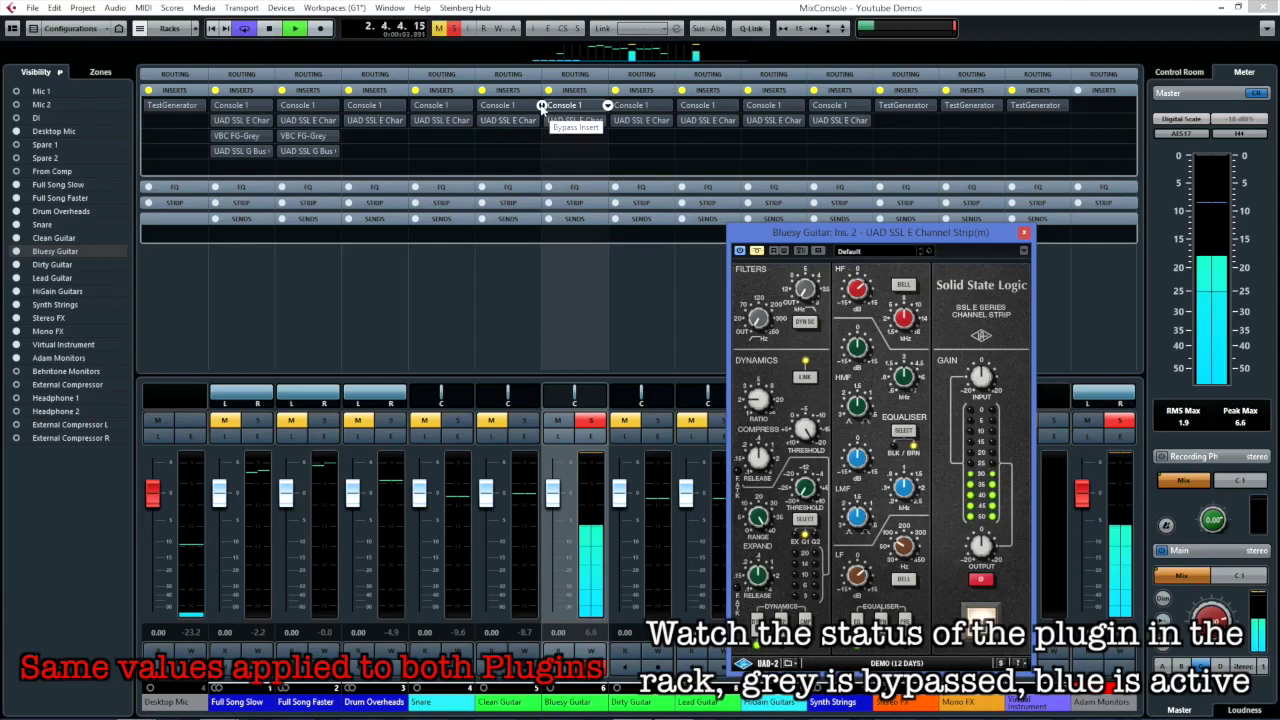
pyautogui.click(541, 106)
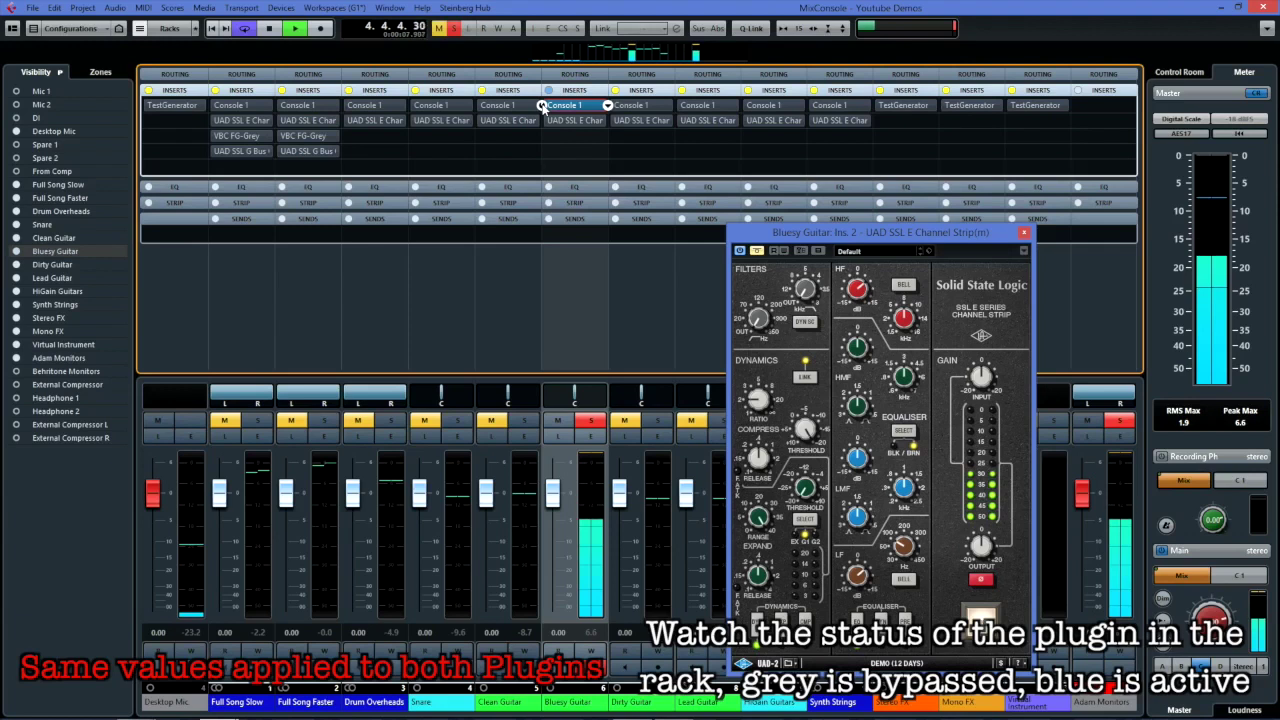
pyautogui.click(542, 106)
pyautogui.click(543, 121)
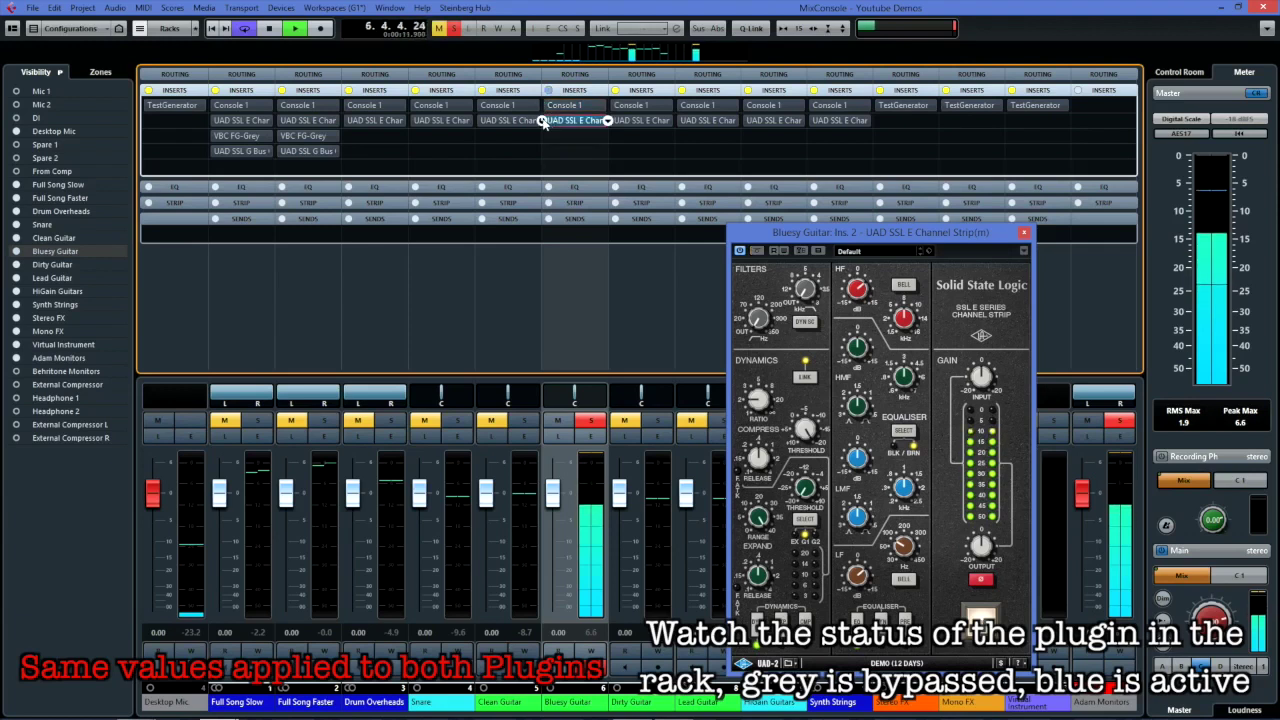
pyautogui.click(543, 122)
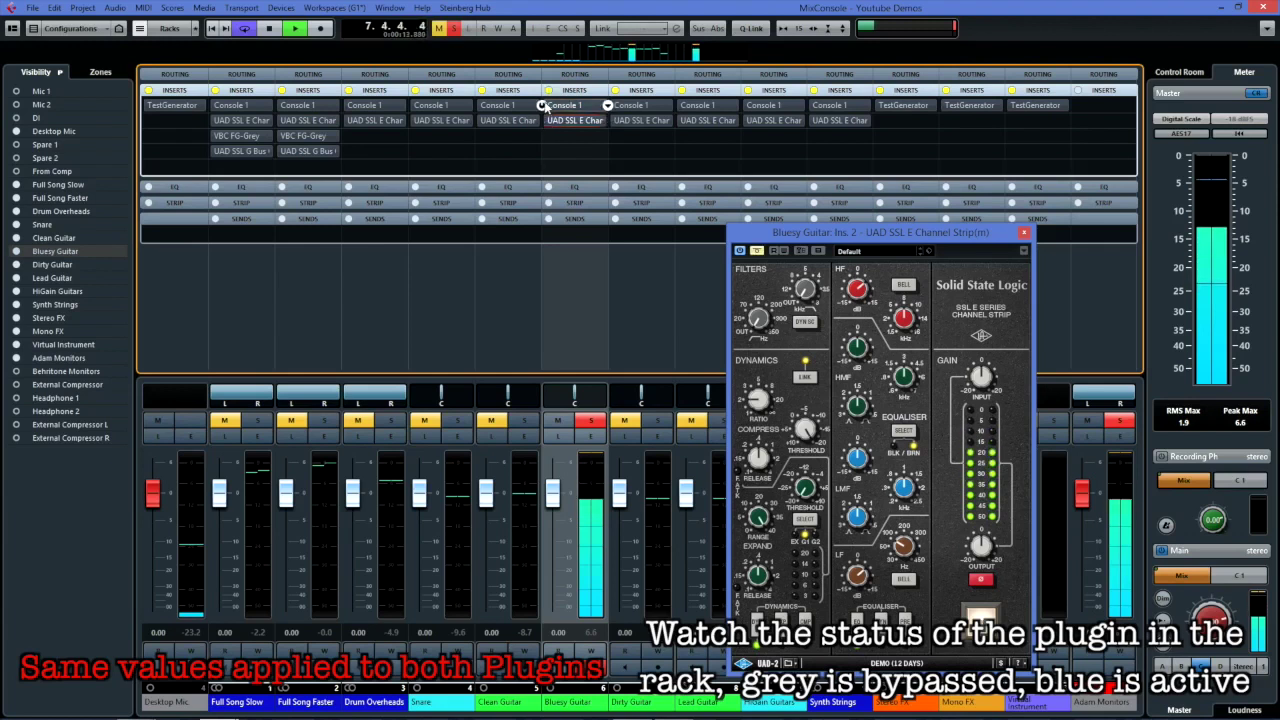
pyautogui.click(542, 106)
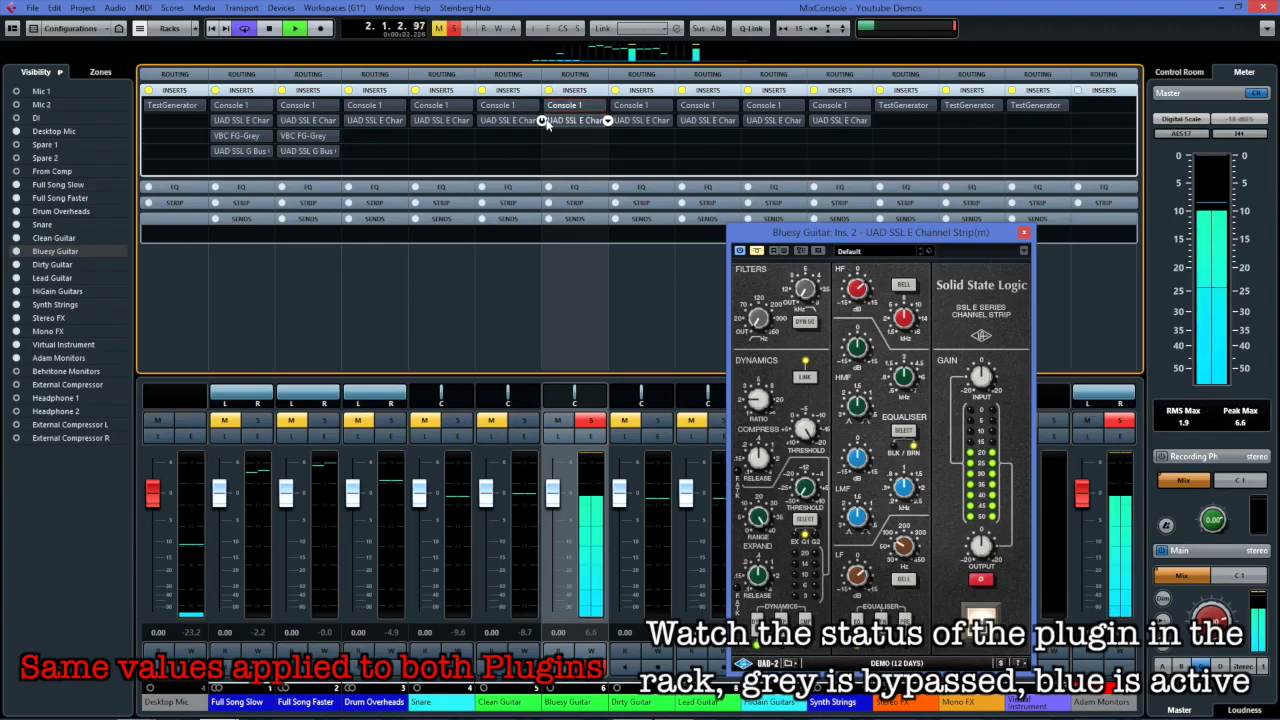
pyautogui.click(542, 121)
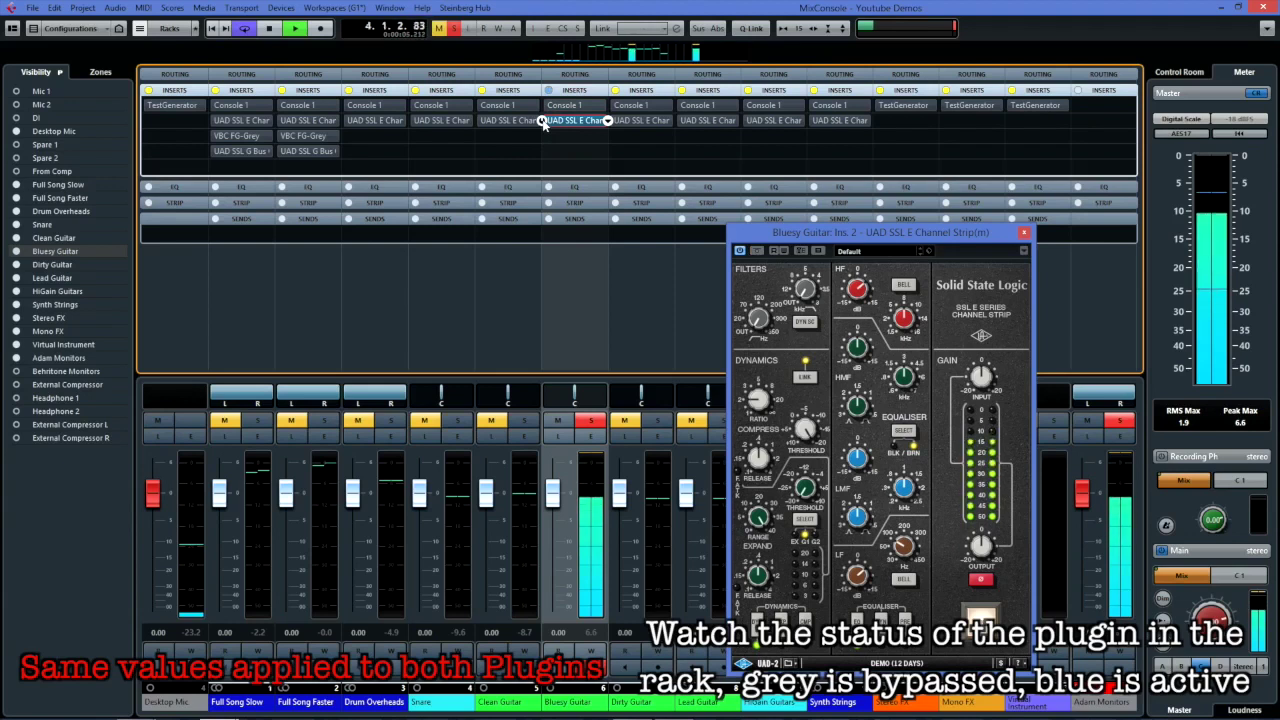
# Step: Alternate the active UAD strip's equaliser on Bluesy Guitar between black and brown to compare the two types
pyautogui.click(901, 432)
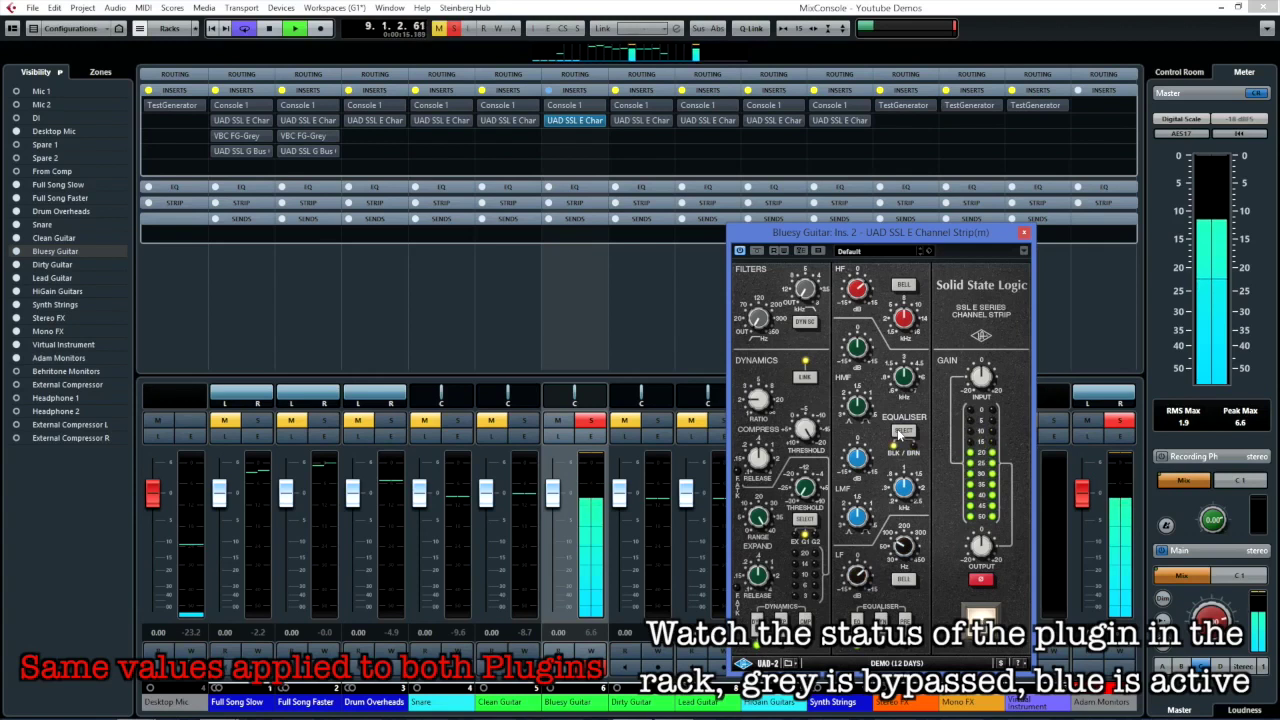
pyautogui.click(900, 433)
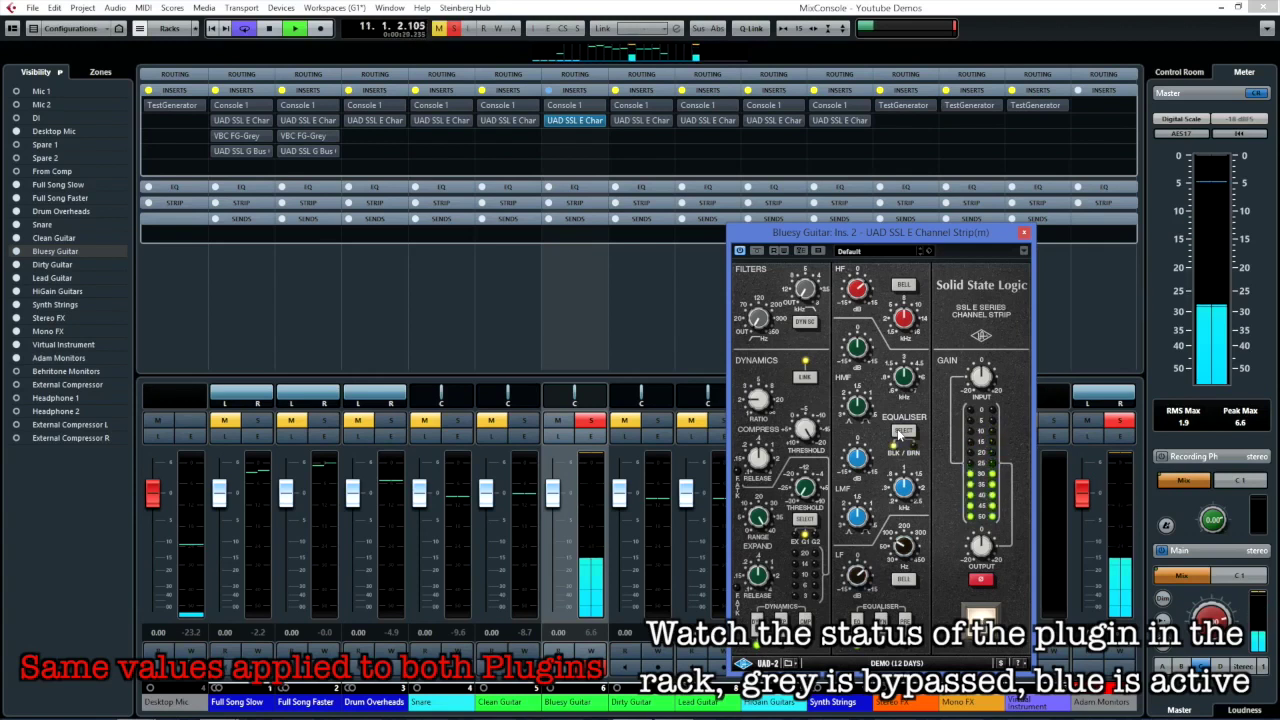
pyautogui.click(900, 433)
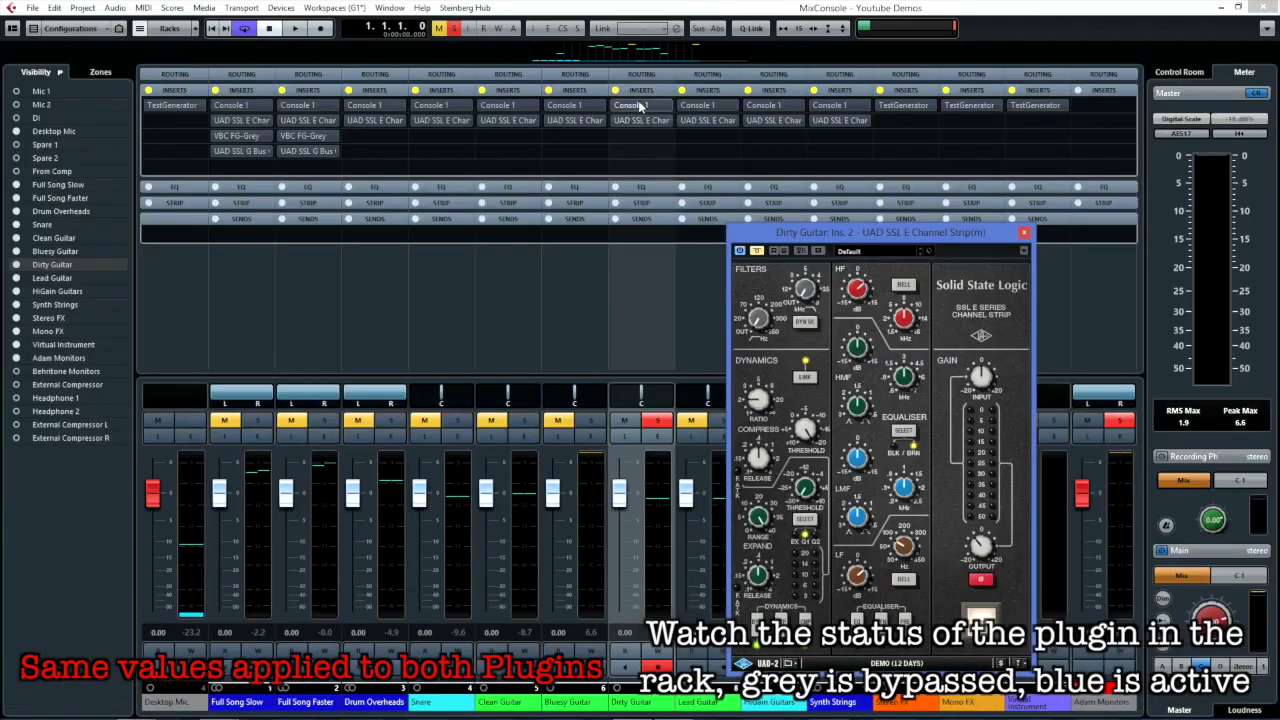
# Step: Play Dirty Guitar and compare the compression of Console 1 and the UAD SSL E Channel Strip by alternating their bypass
pyautogui.press('space')
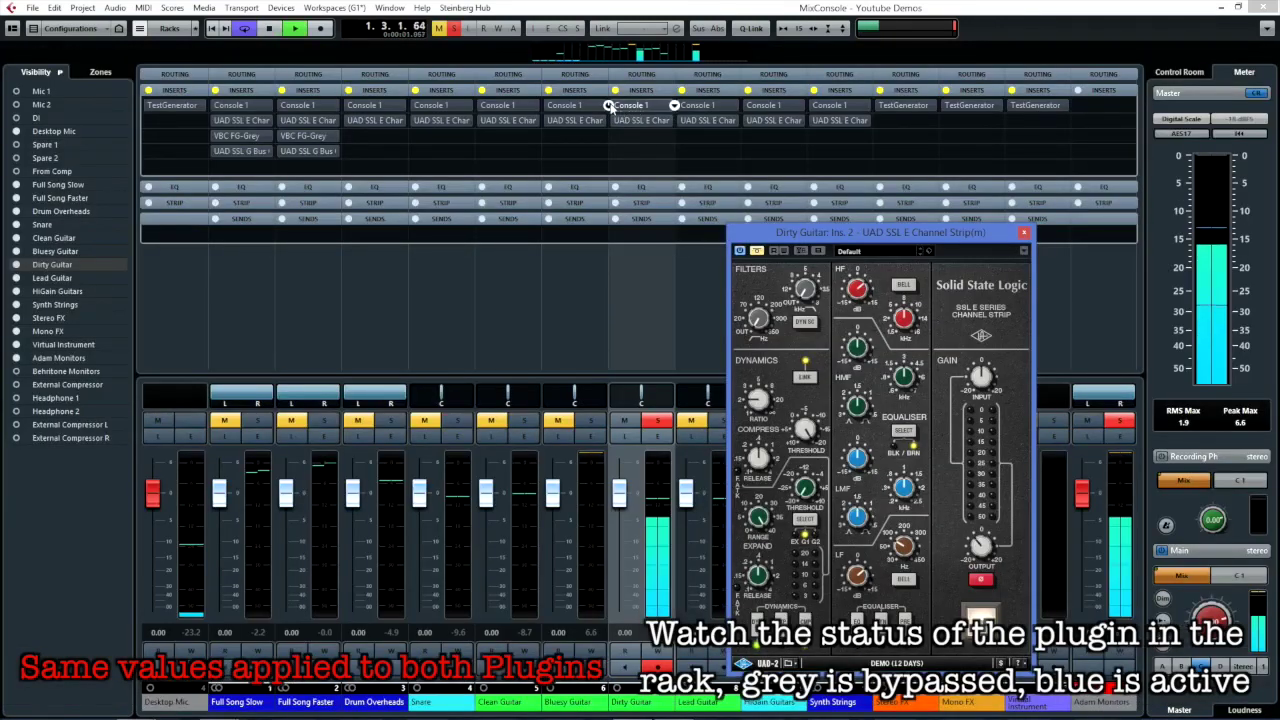
pyautogui.click(608, 106)
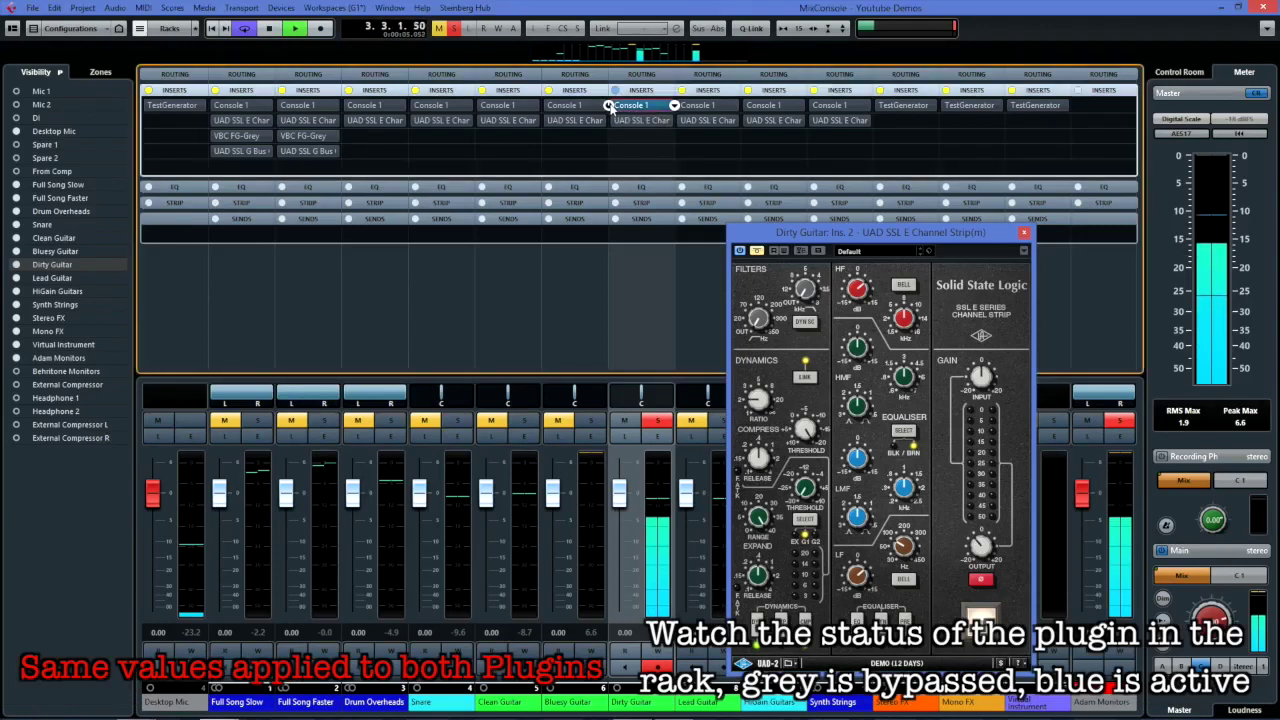
pyautogui.click(608, 106)
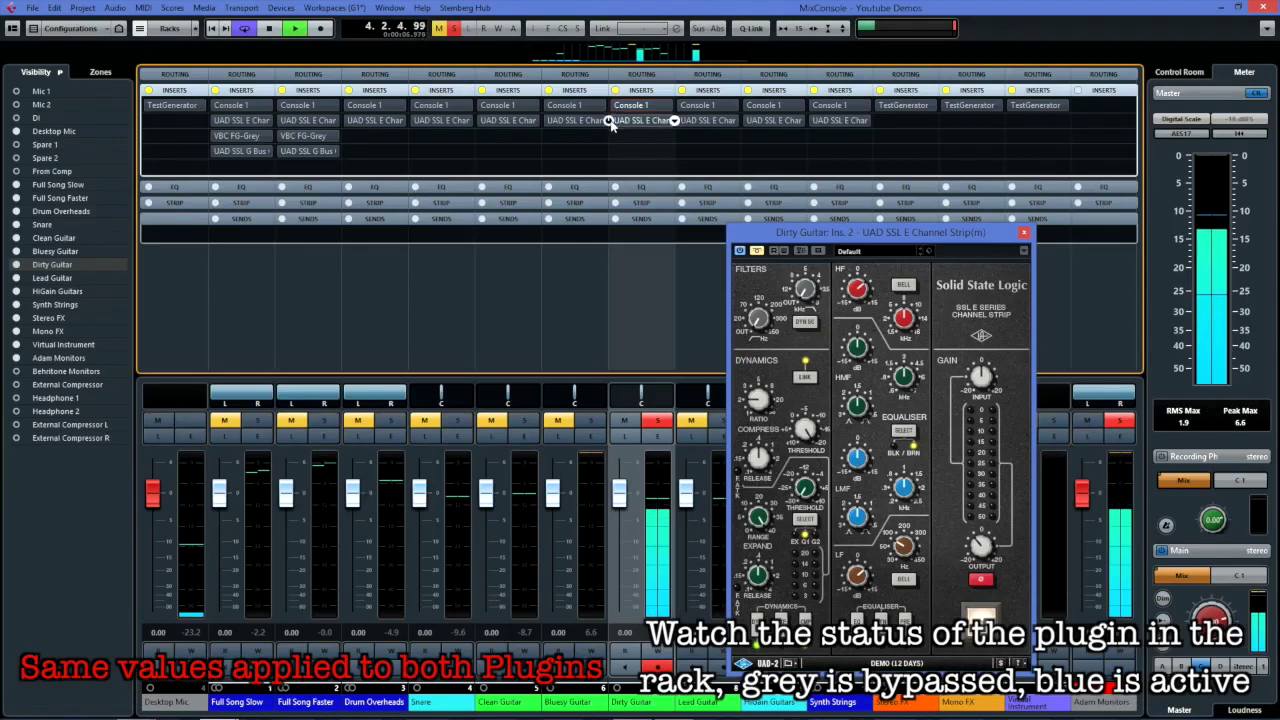
pyautogui.click(608, 120)
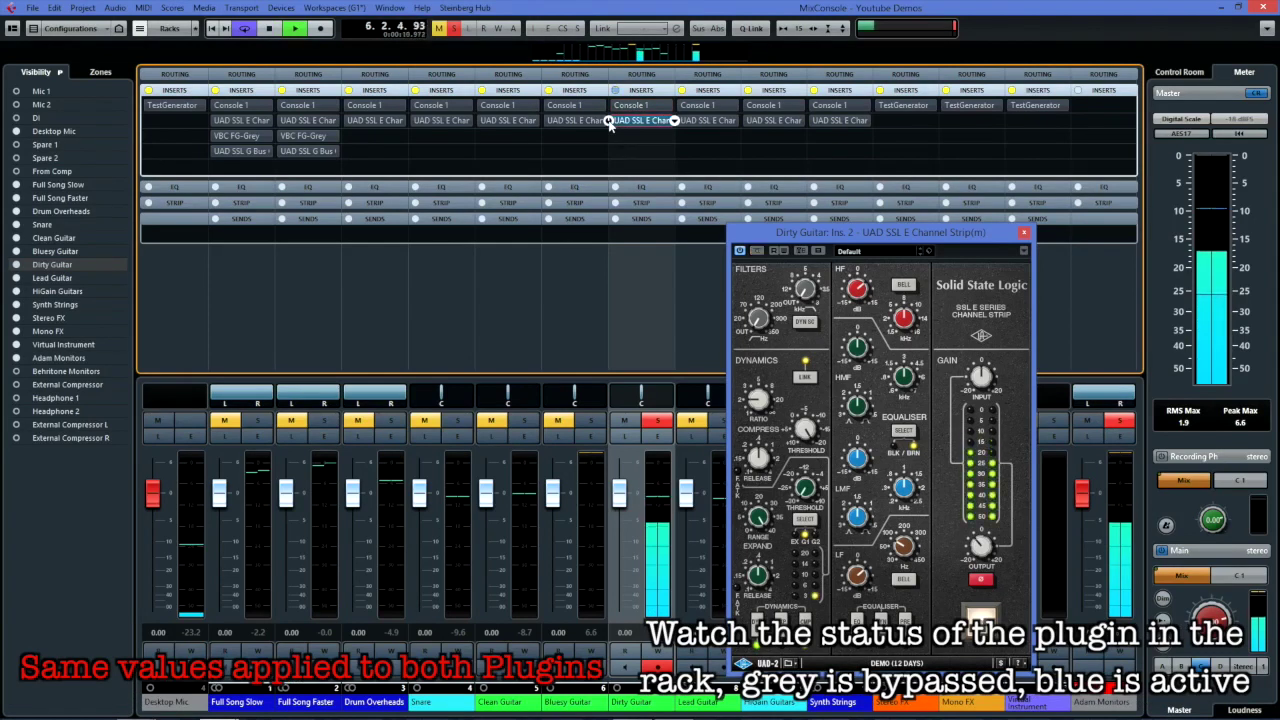
pyautogui.click(608, 120)
pyautogui.click(608, 106)
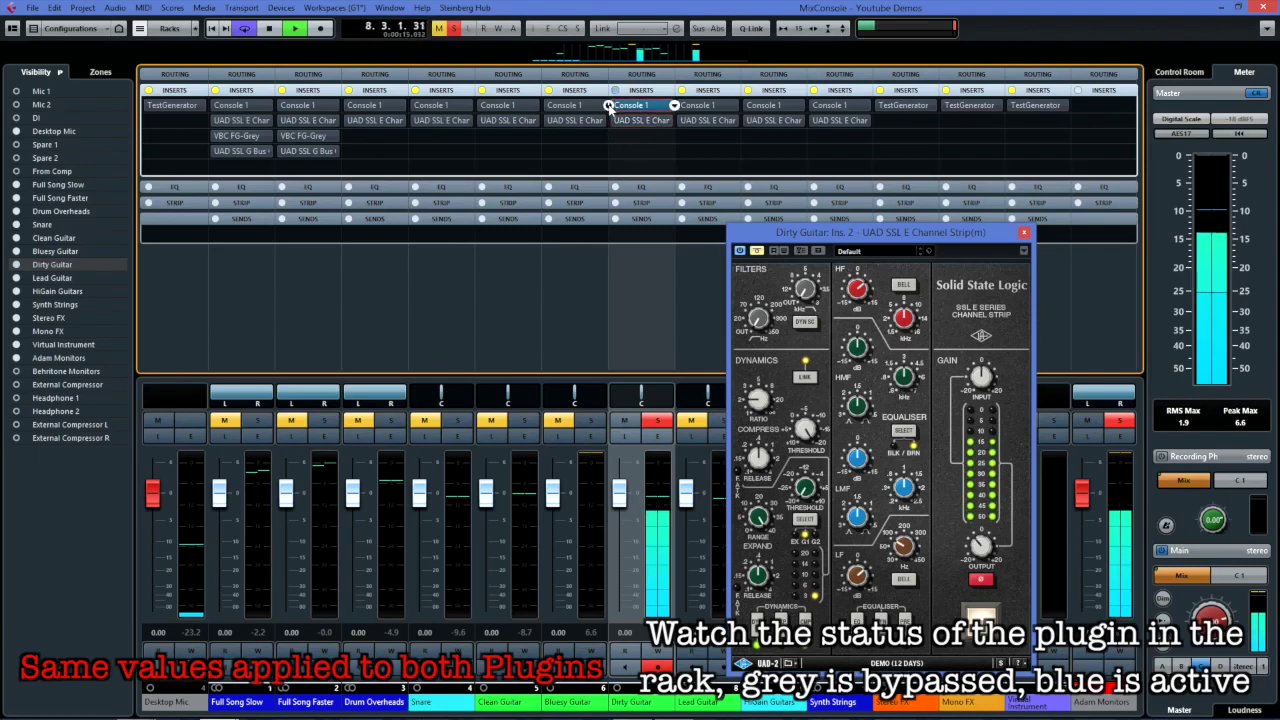
pyautogui.click(608, 106)
pyautogui.click(608, 121)
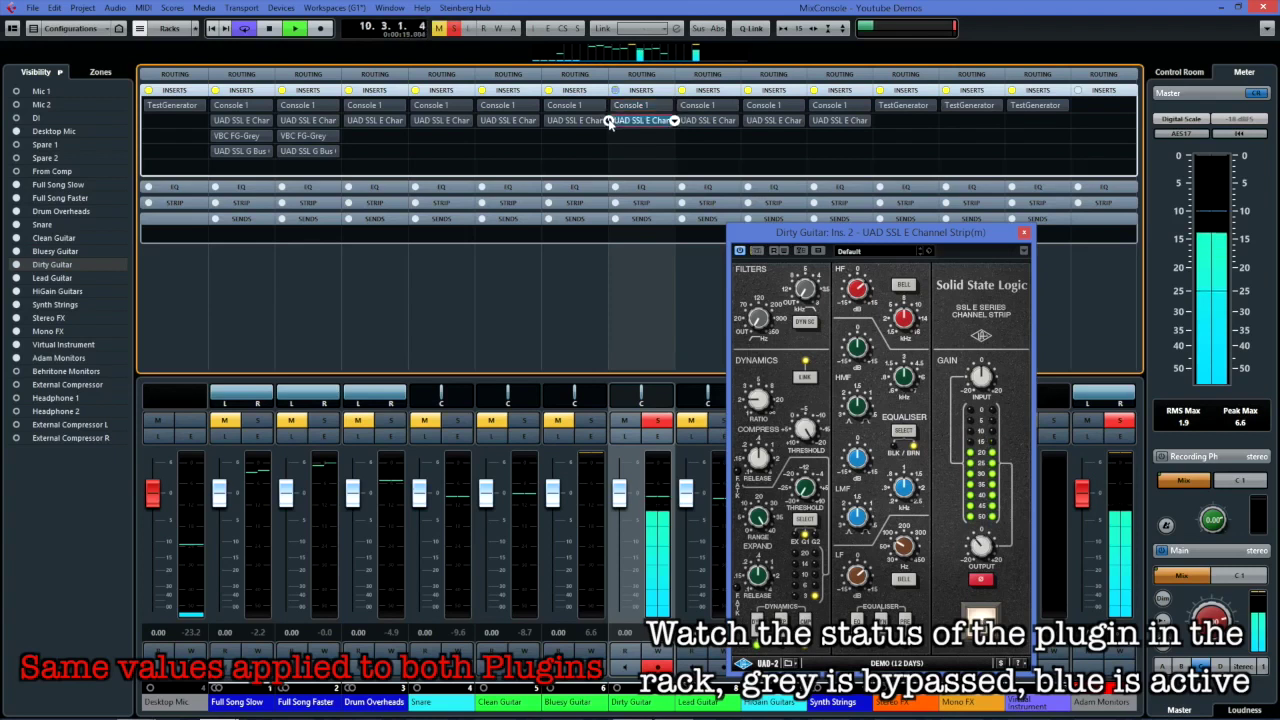
pyautogui.click(608, 121)
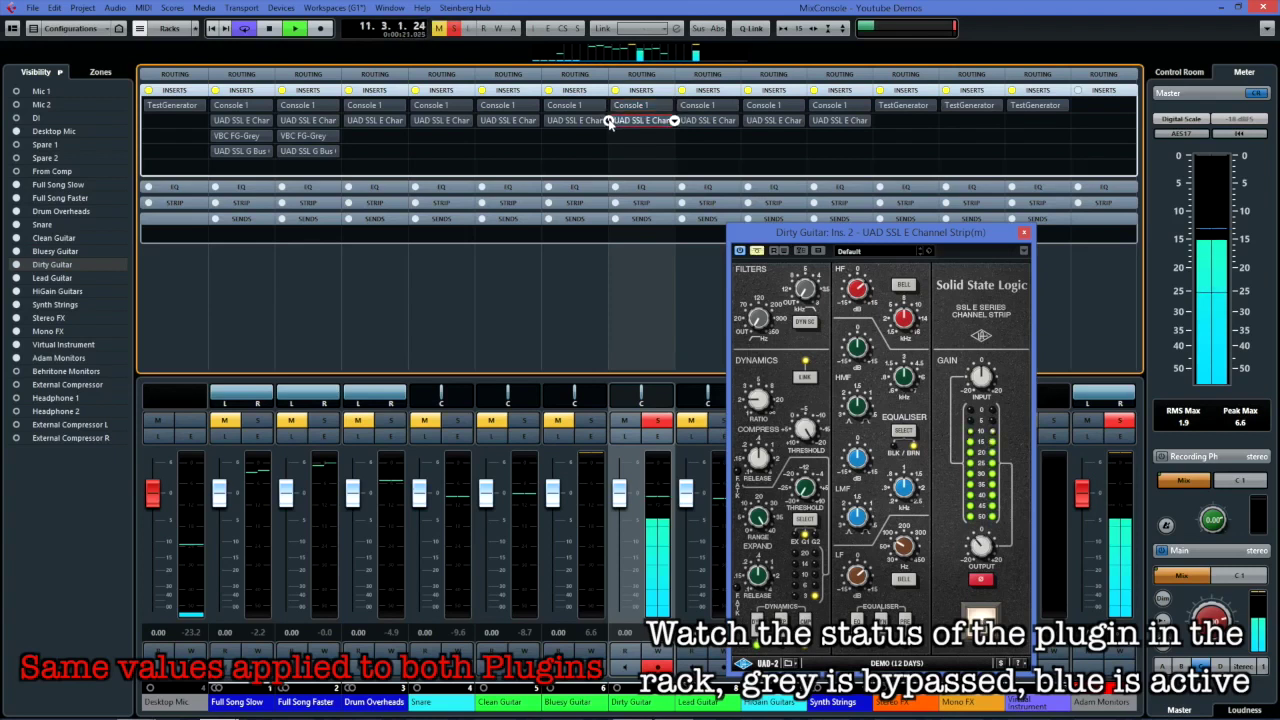
pyautogui.click(608, 106)
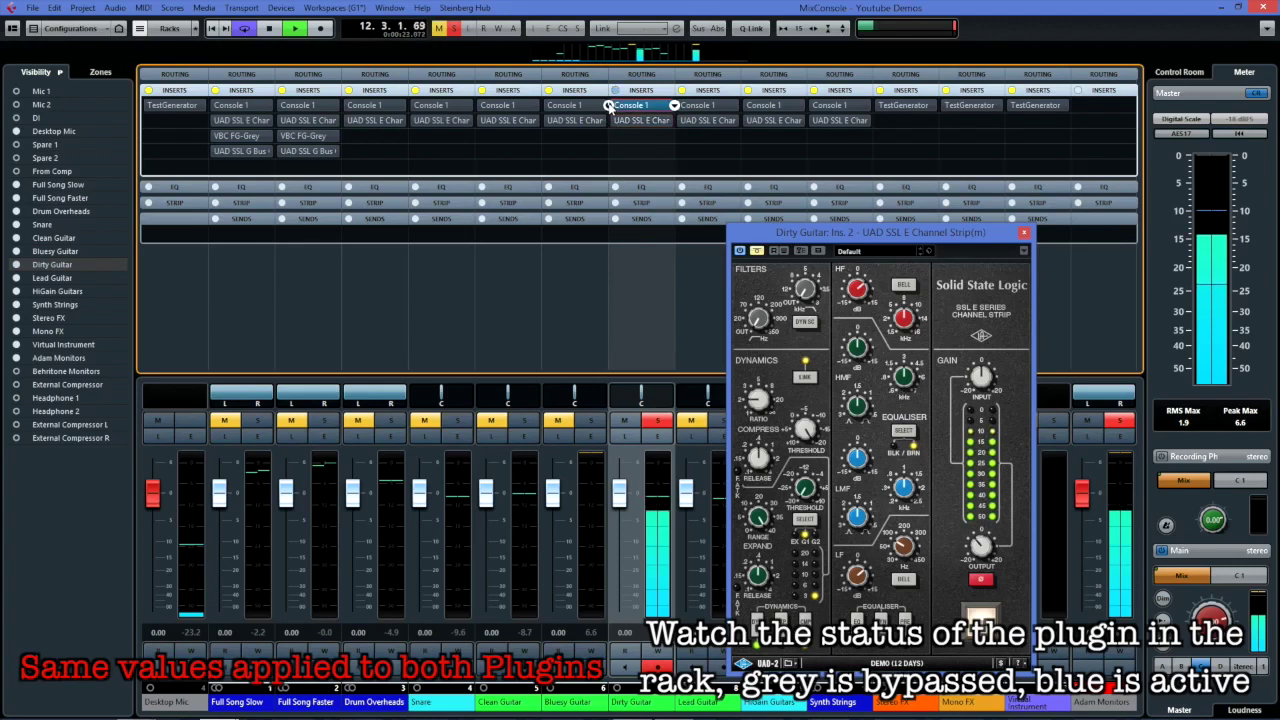
pyautogui.click(608, 106)
pyautogui.click(608, 121)
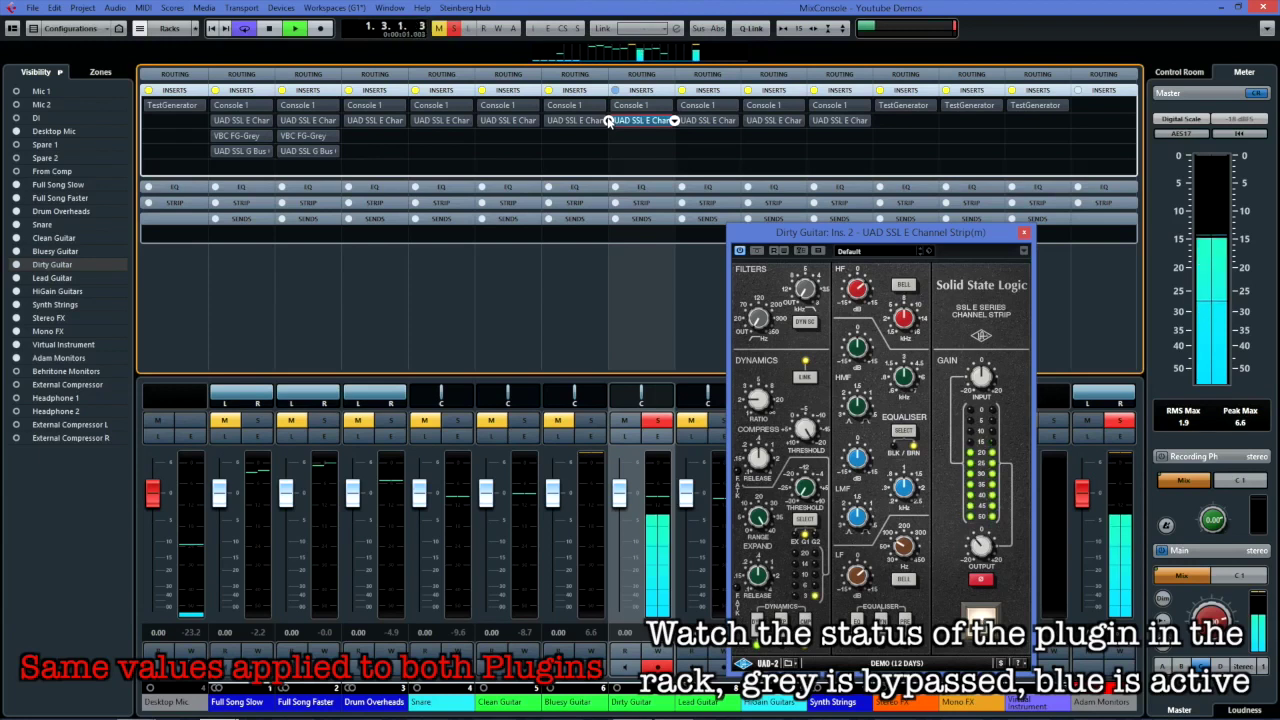
pyautogui.click(608, 121)
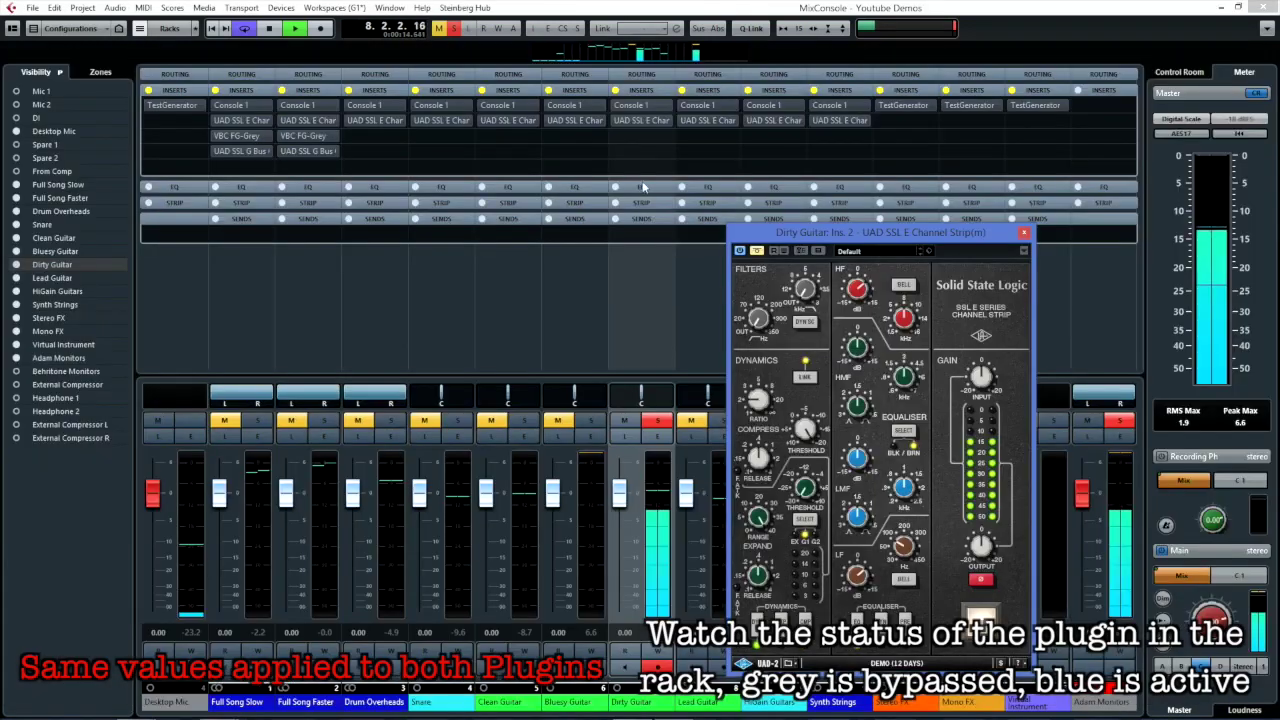
# Step: Compare Console 1's equalizer on Dirty Guitar with the UAD strip's brown equaliser by alternating their bypass, ending on the UAD strip
pyautogui.click(608, 106)
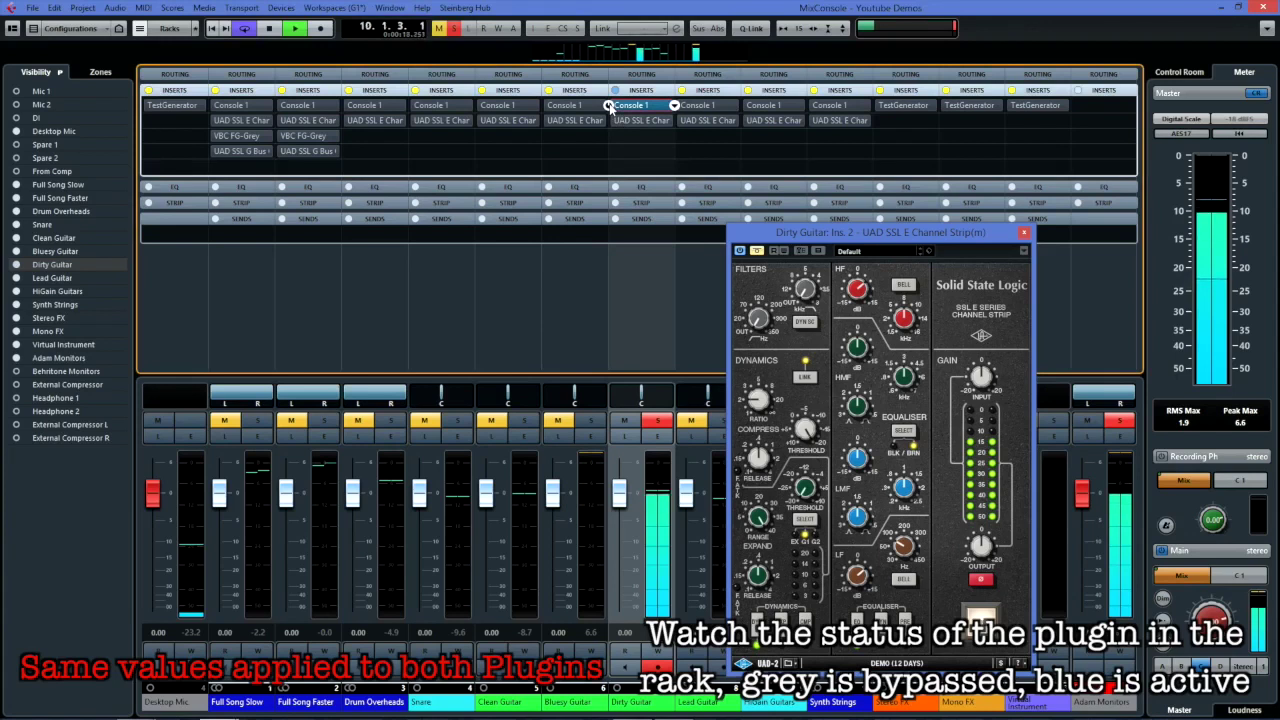
pyautogui.click(608, 106)
pyautogui.click(608, 121)
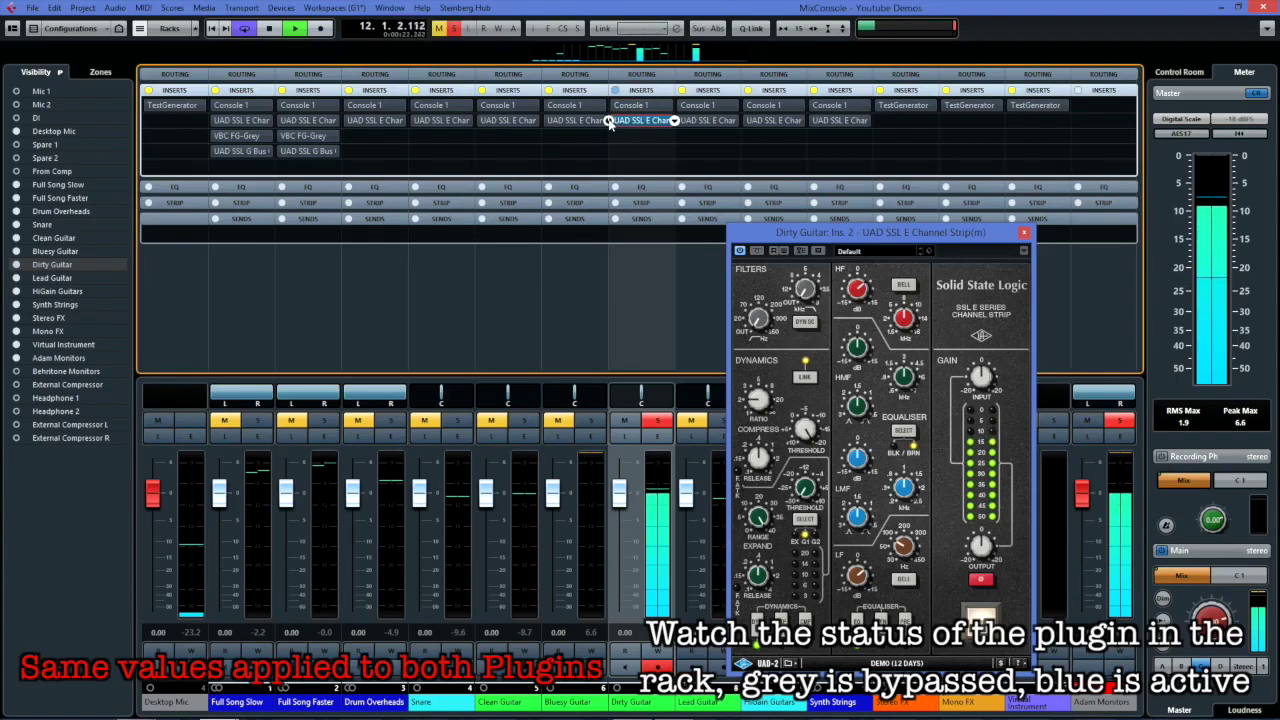
pyautogui.click(608, 120)
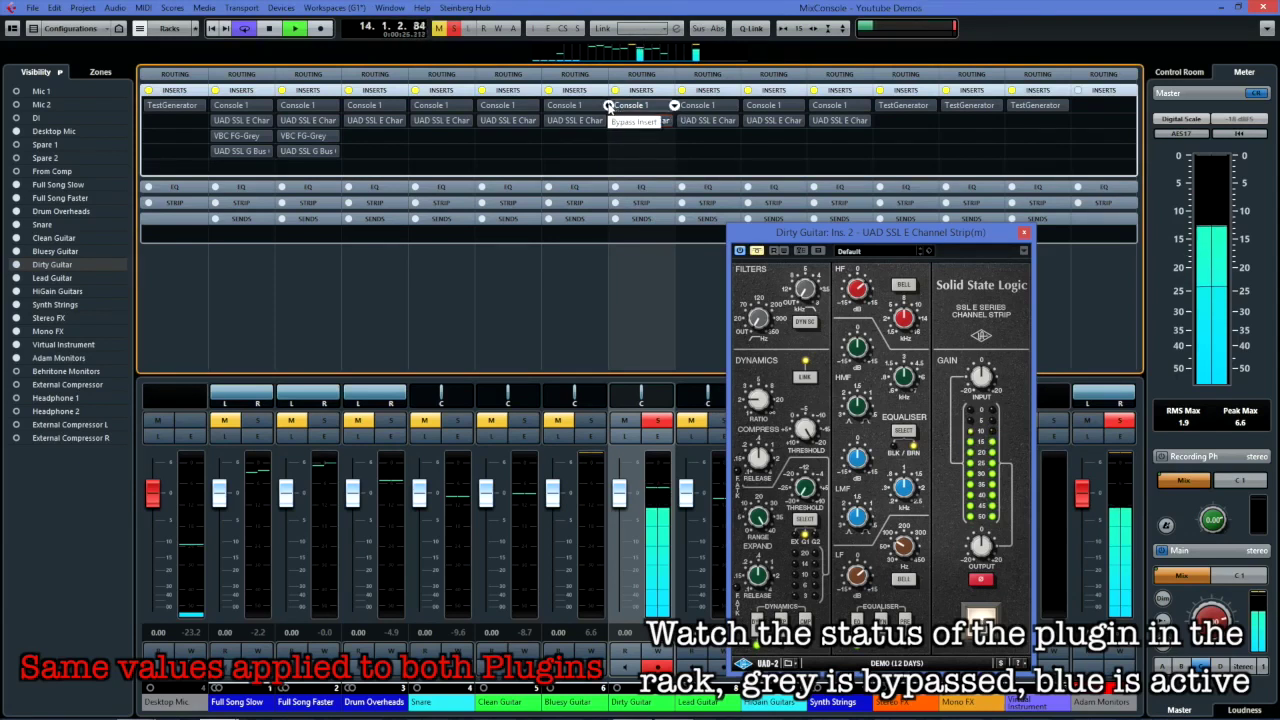
pyautogui.click(608, 106)
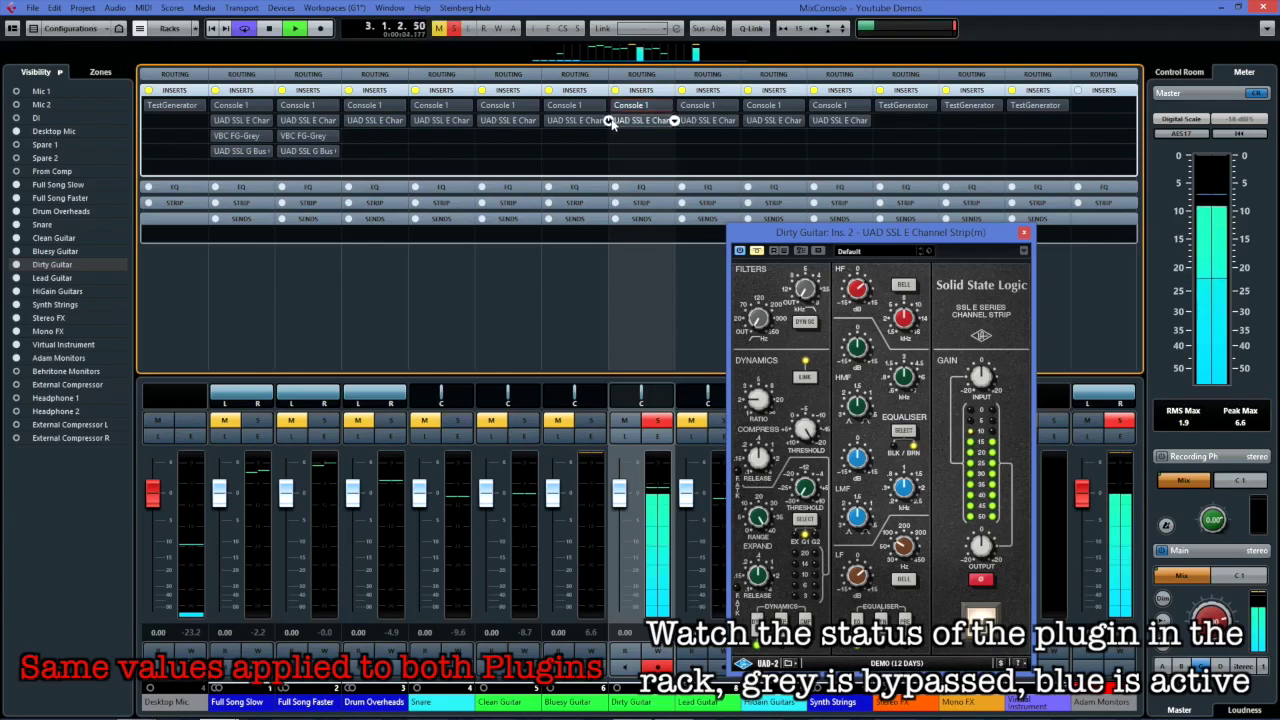
pyautogui.click(608, 120)
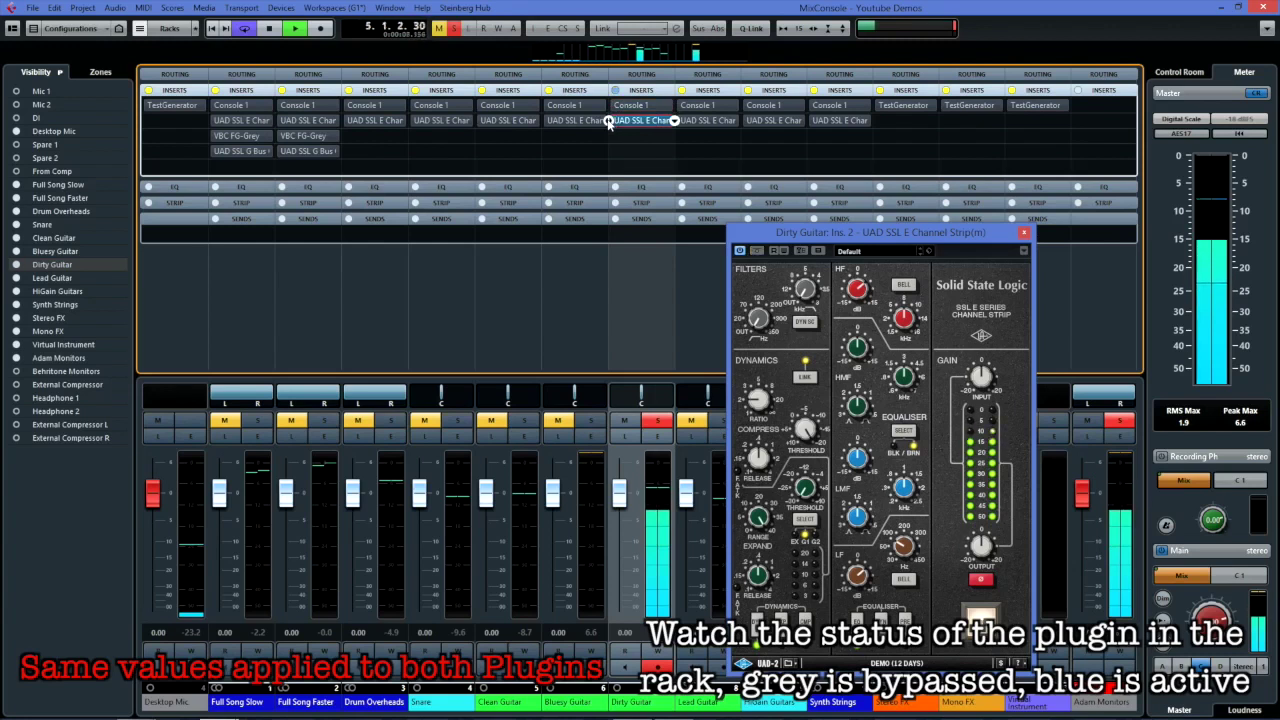
pyautogui.click(608, 120)
pyautogui.click(608, 105)
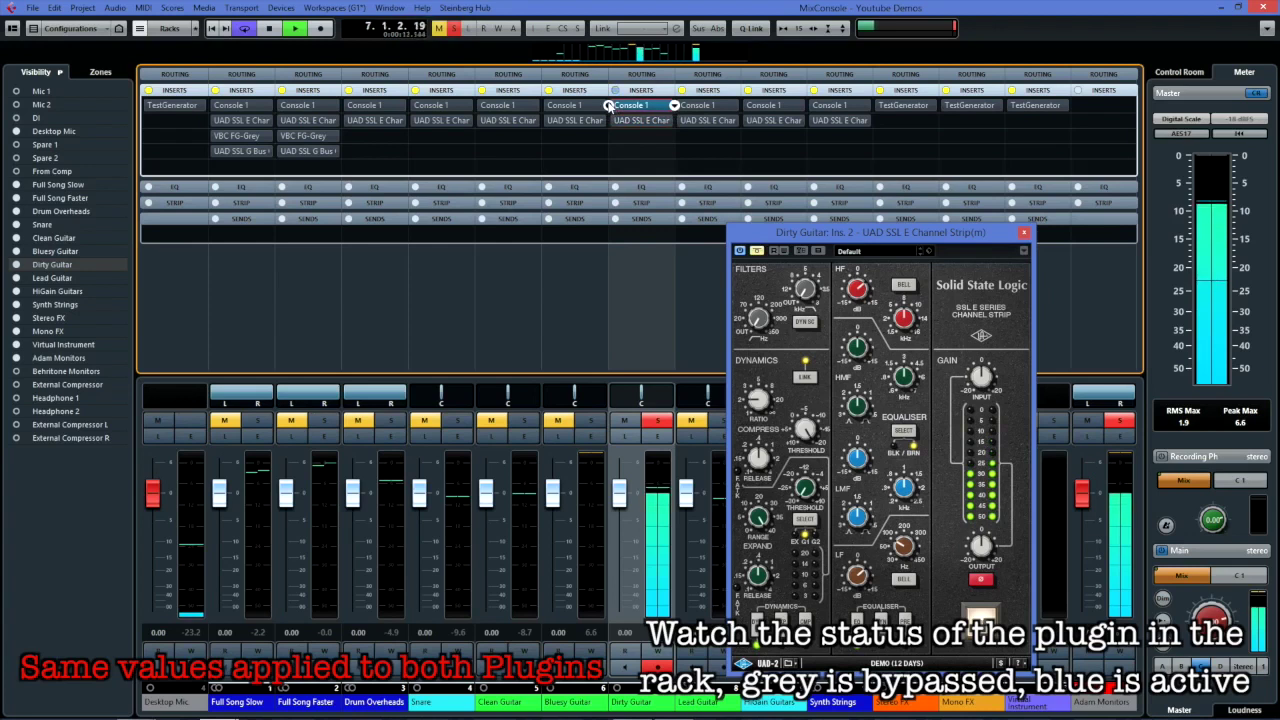
pyautogui.click(608, 105)
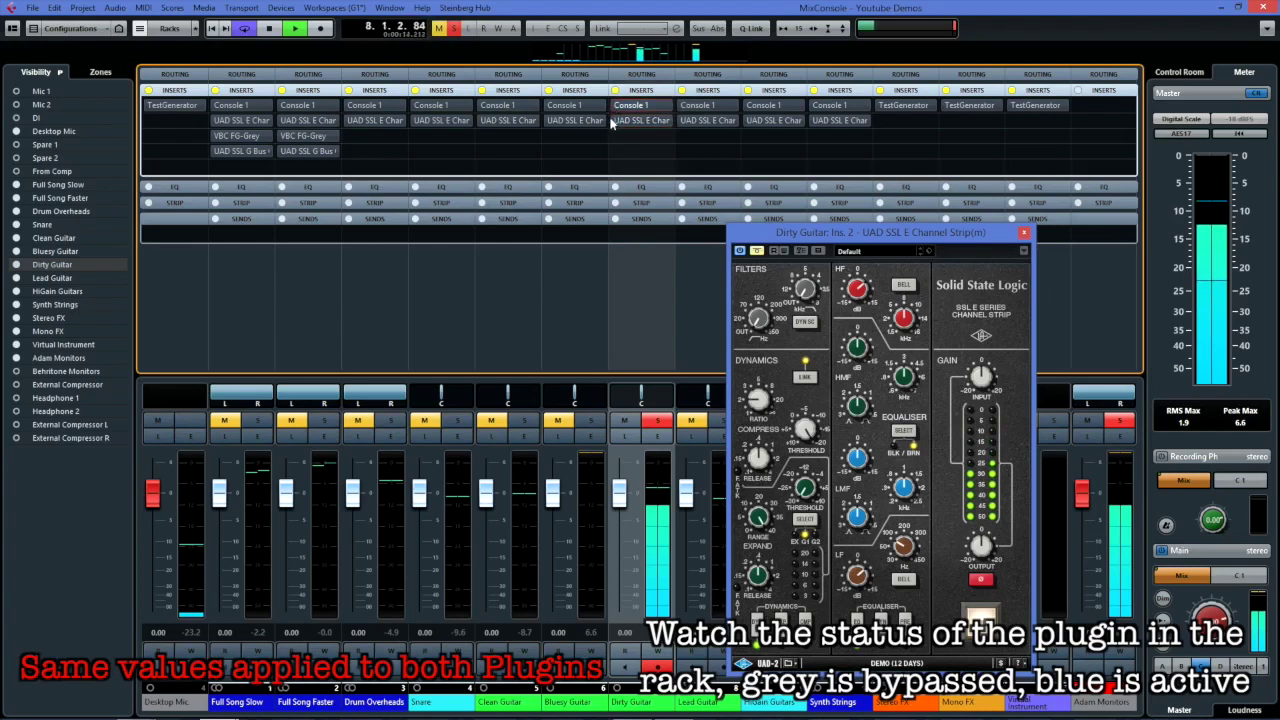
pyautogui.click(608, 120)
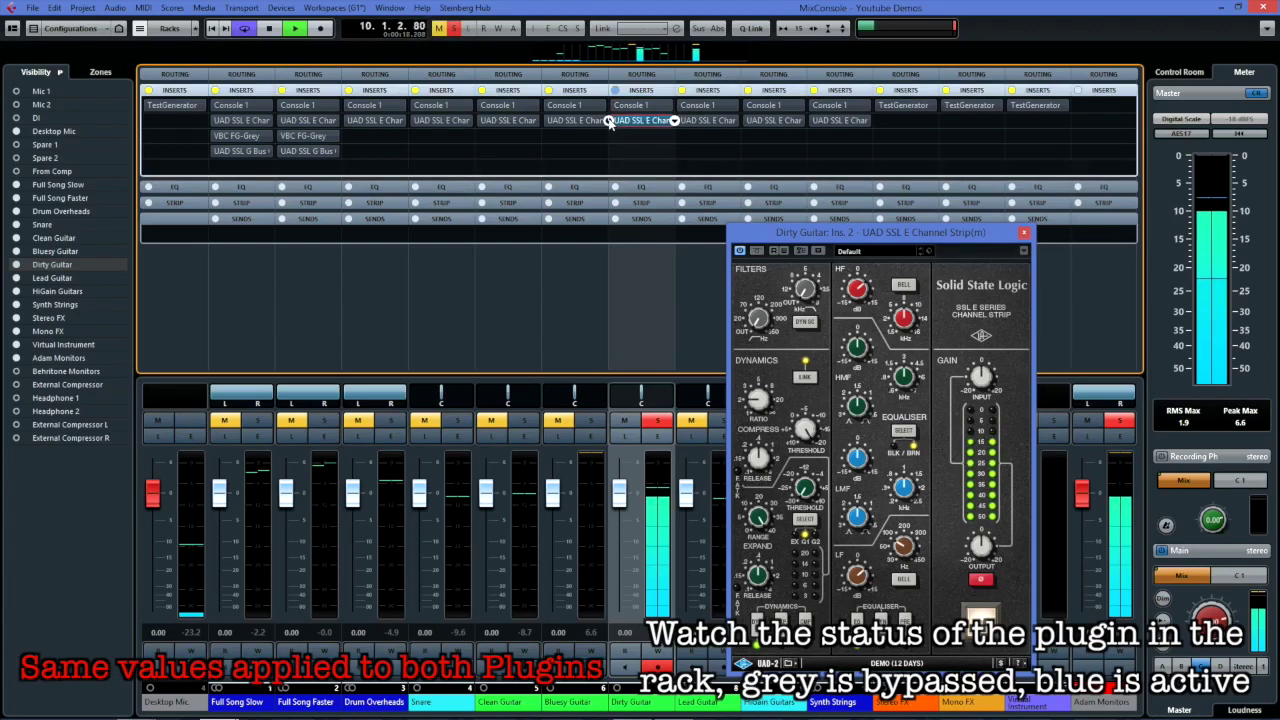
# Step: Switch Dirty Guitar from the UAD SSL E Channel Strip to Console 1 and back to compare their equalisers once more
pyautogui.click(608, 120)
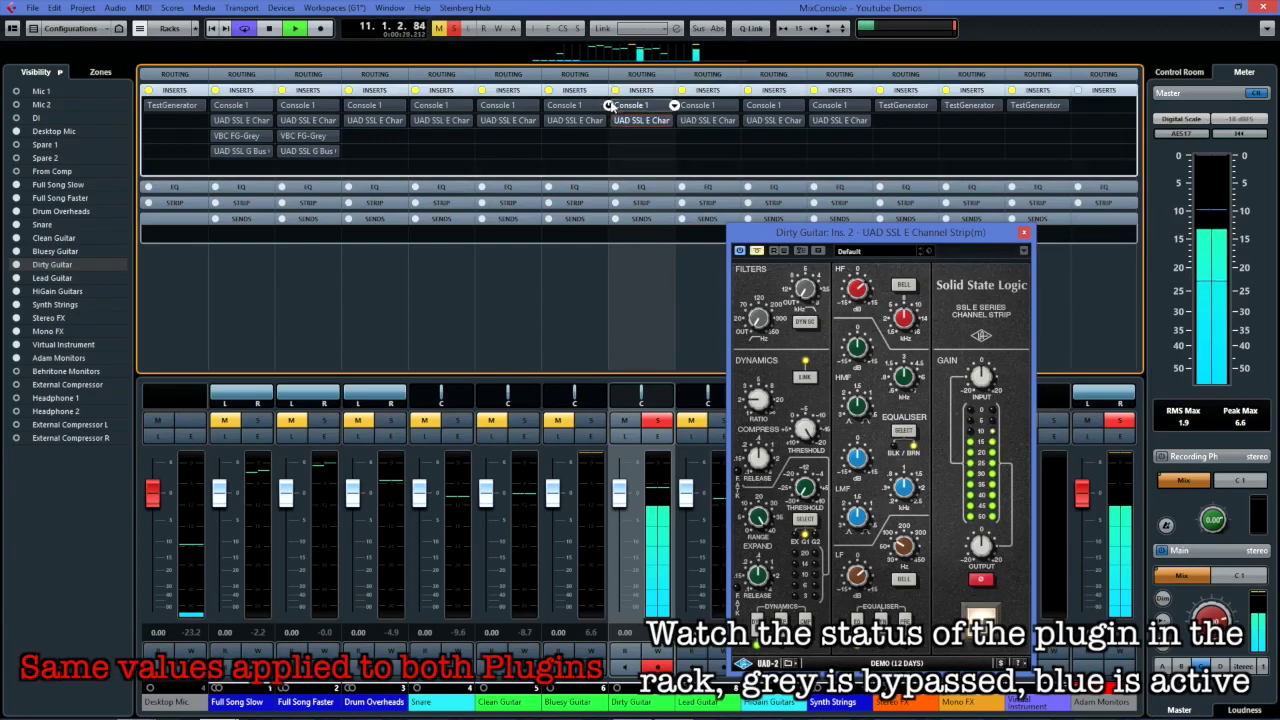
pyautogui.click(608, 105)
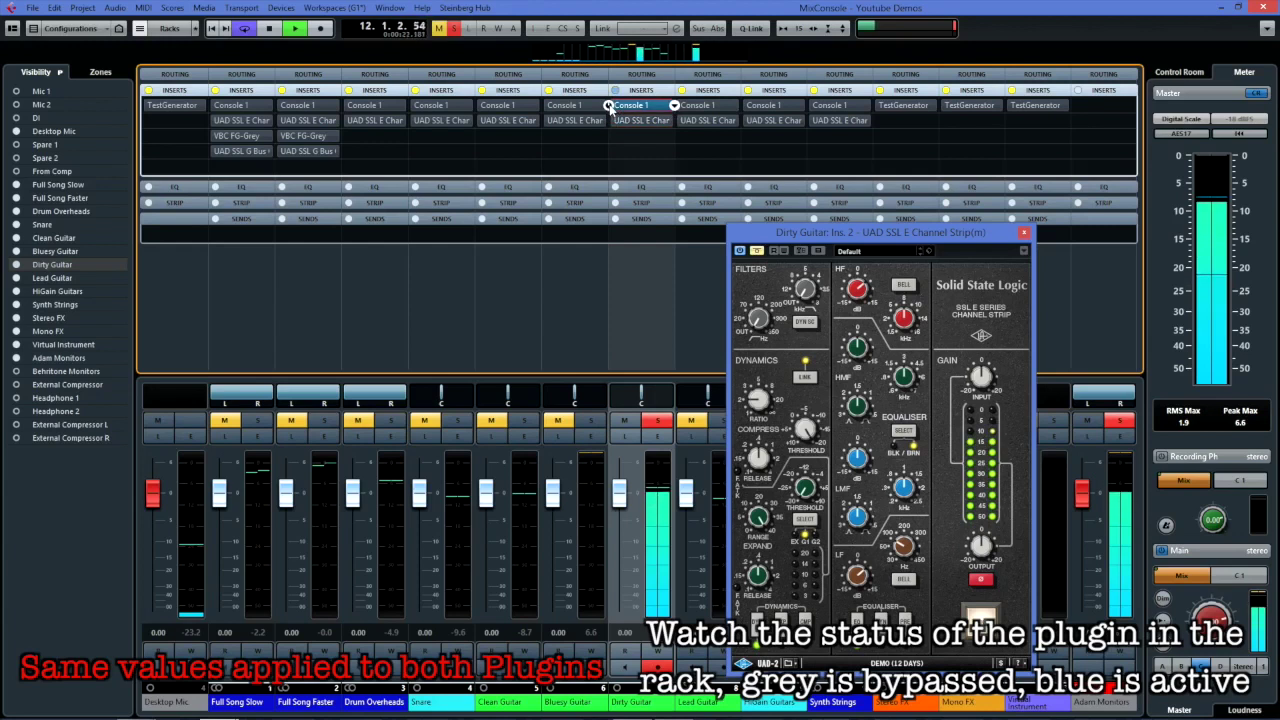
pyautogui.click(608, 105)
pyautogui.click(608, 120)
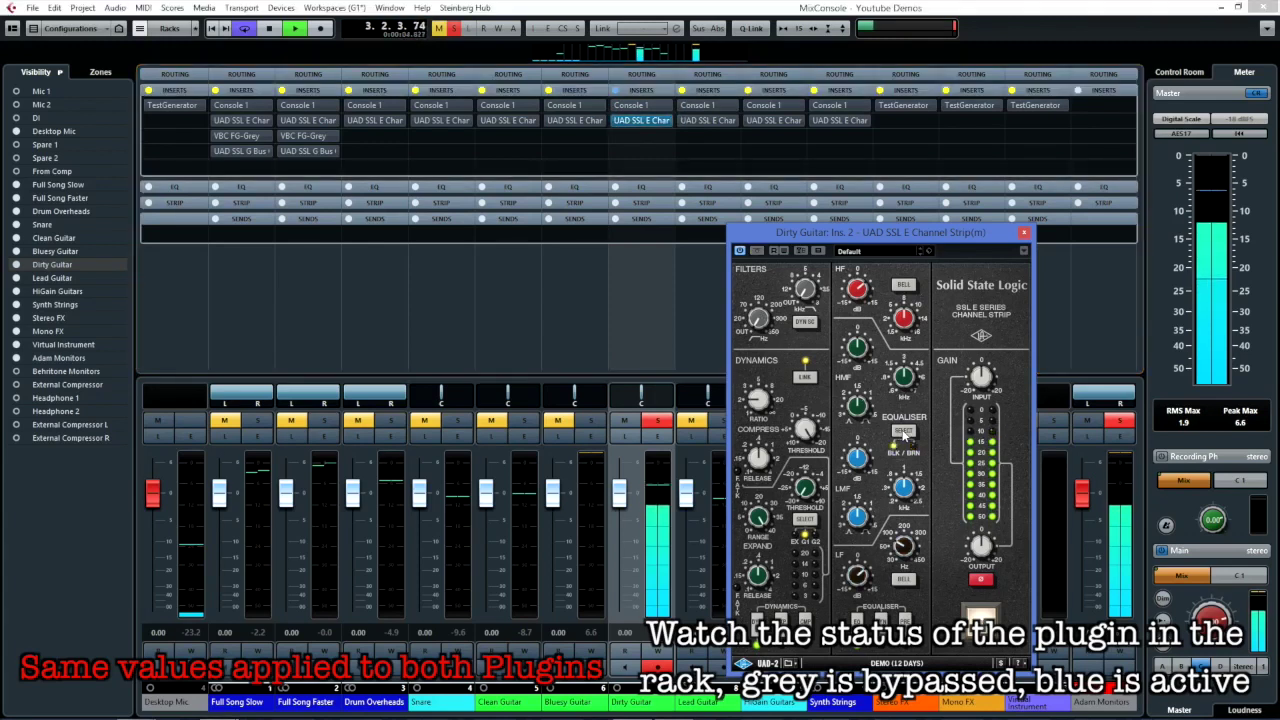
# Step: Alternate the active UAD strip's equaliser on Dirty Guitar between black and brown during playback to compare the two types
pyautogui.click(903, 434)
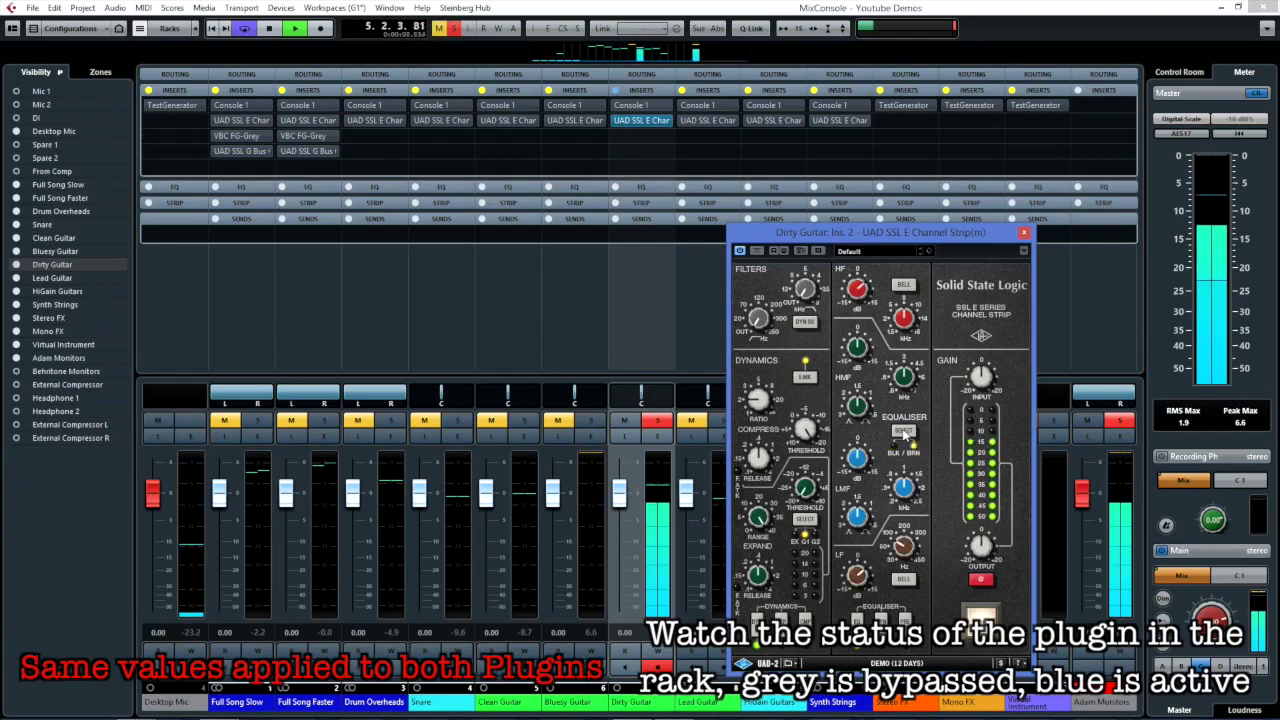
pyautogui.click(903, 434)
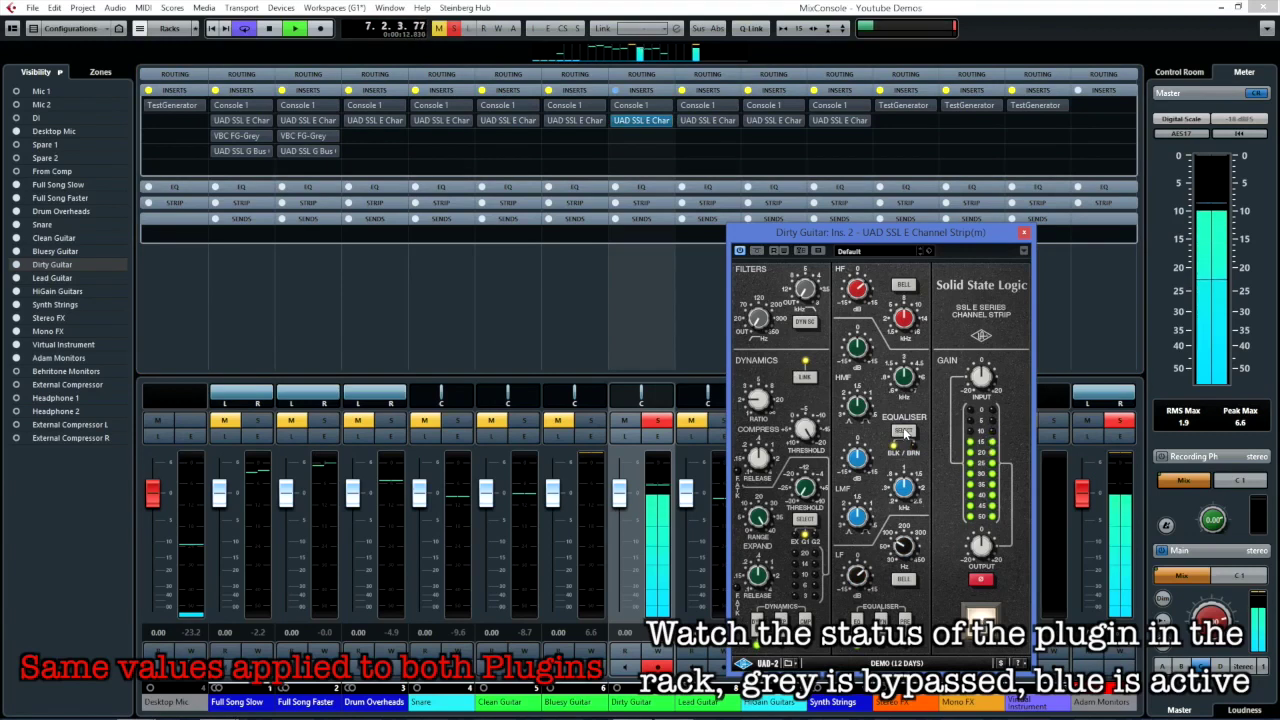
pyautogui.click(903, 434)
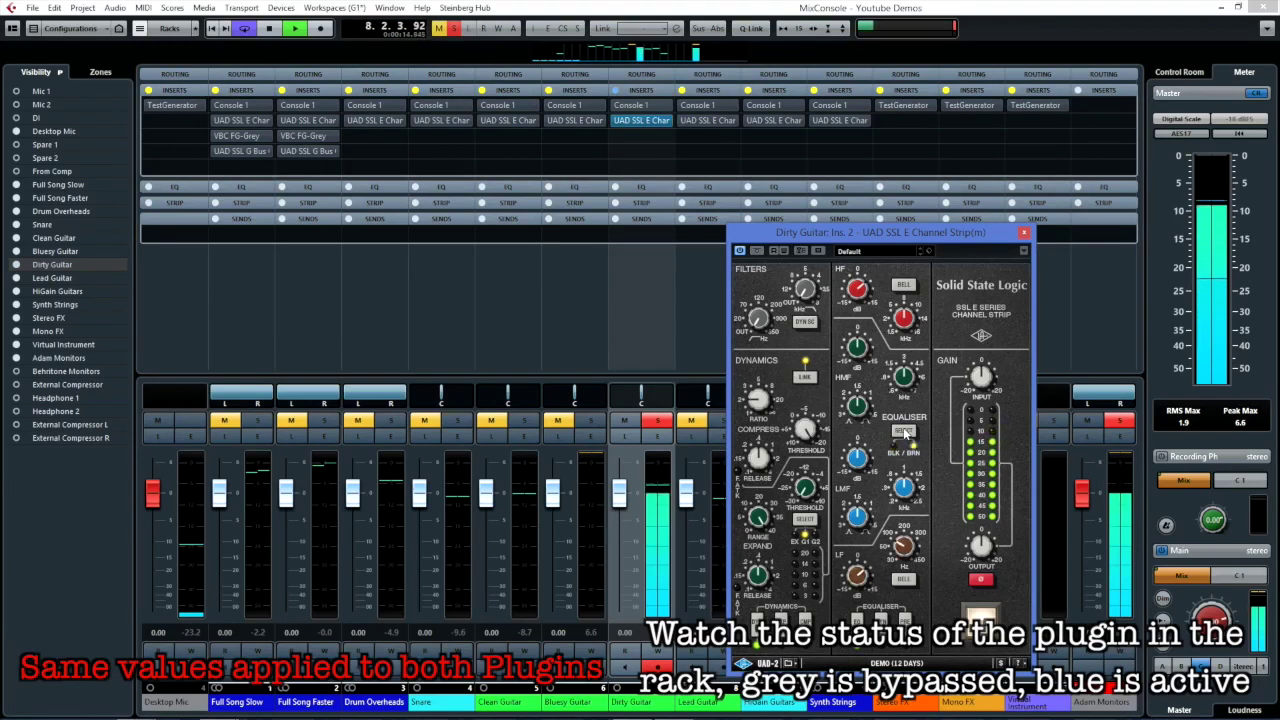
pyautogui.click(903, 434)
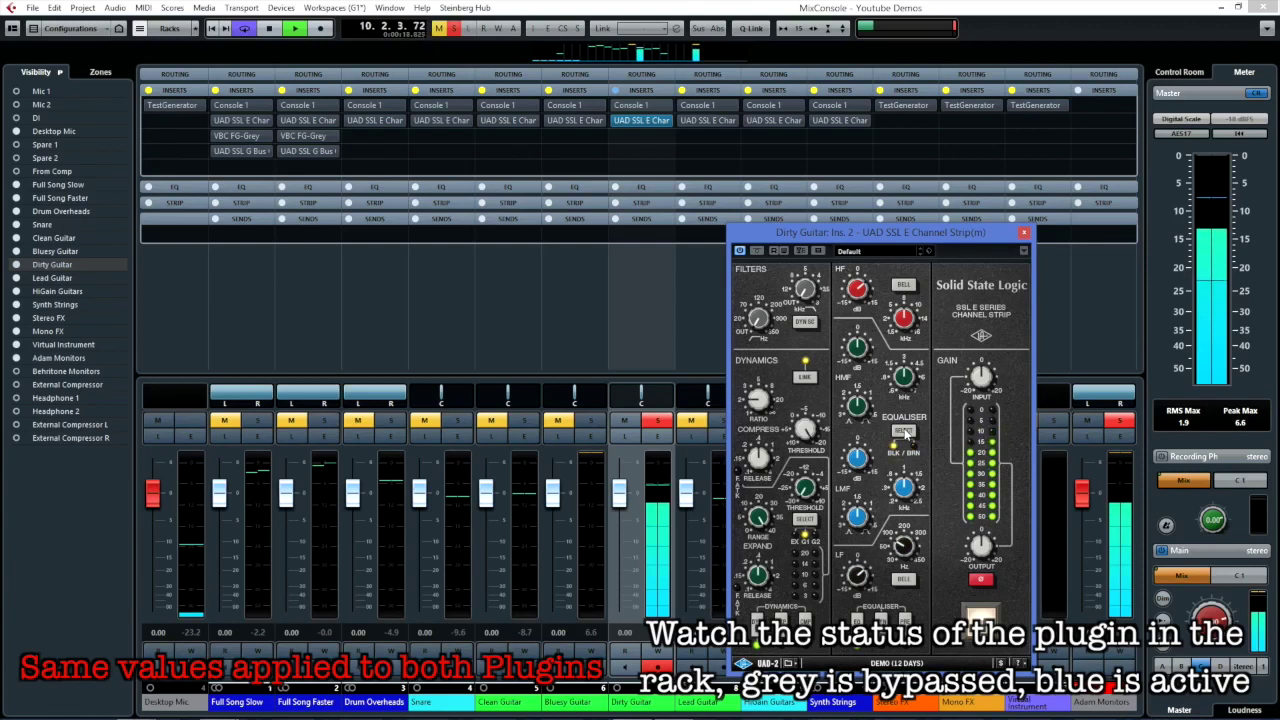
pyautogui.click(904, 432)
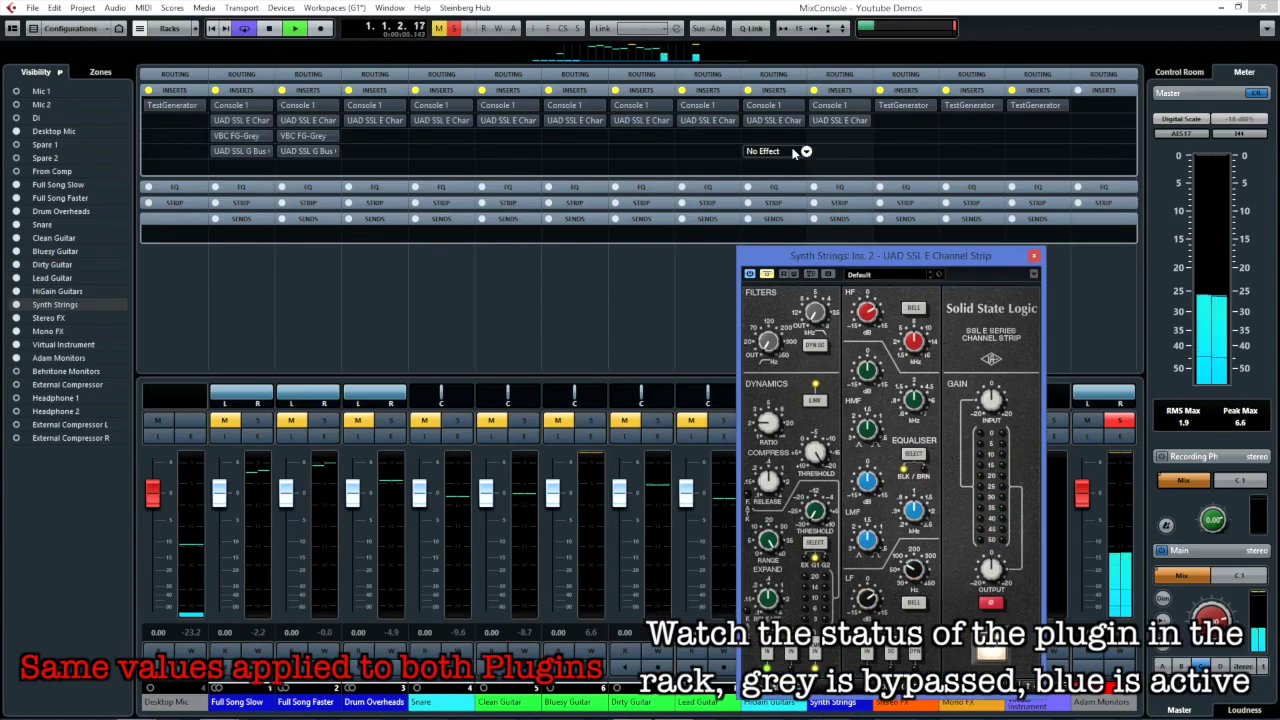
# Step: Move the UAD strip's window off the Synth Strings channel and compare its compression with Console 1's by alternating their bypass
pyautogui.moveTo(744, 260); pyautogui.dragTo(541, 217)
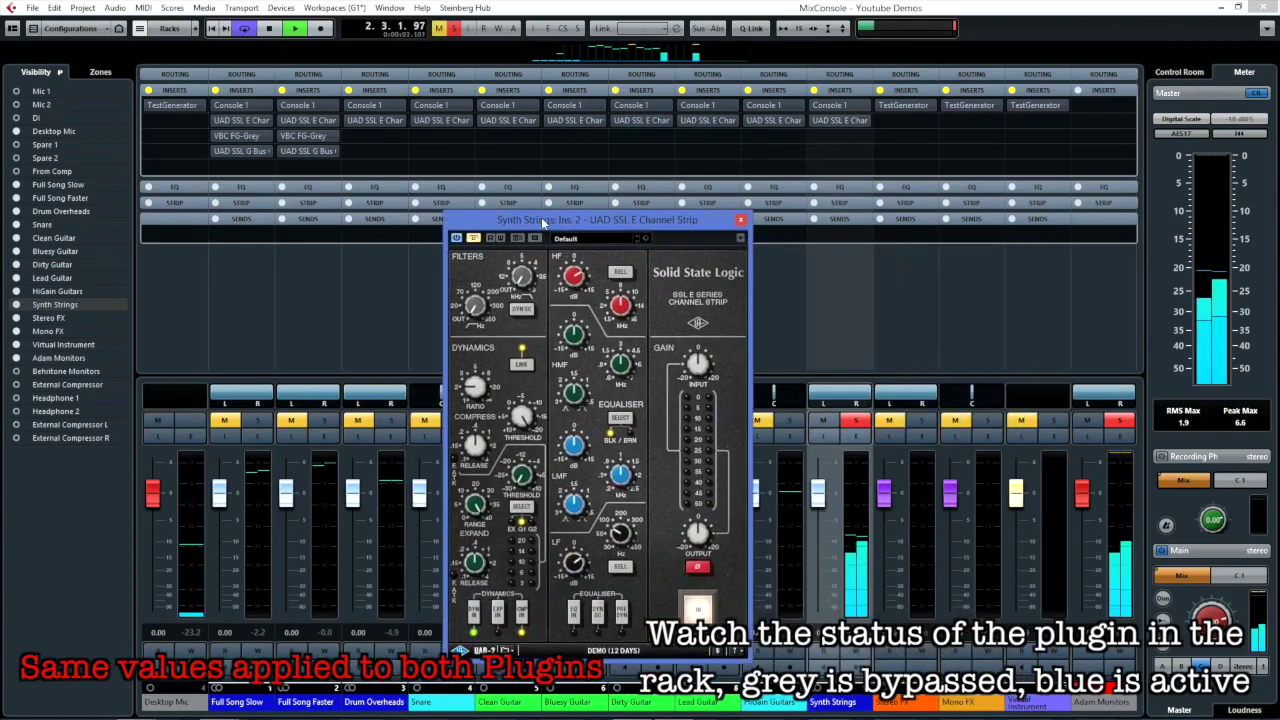
pyautogui.click(808, 105)
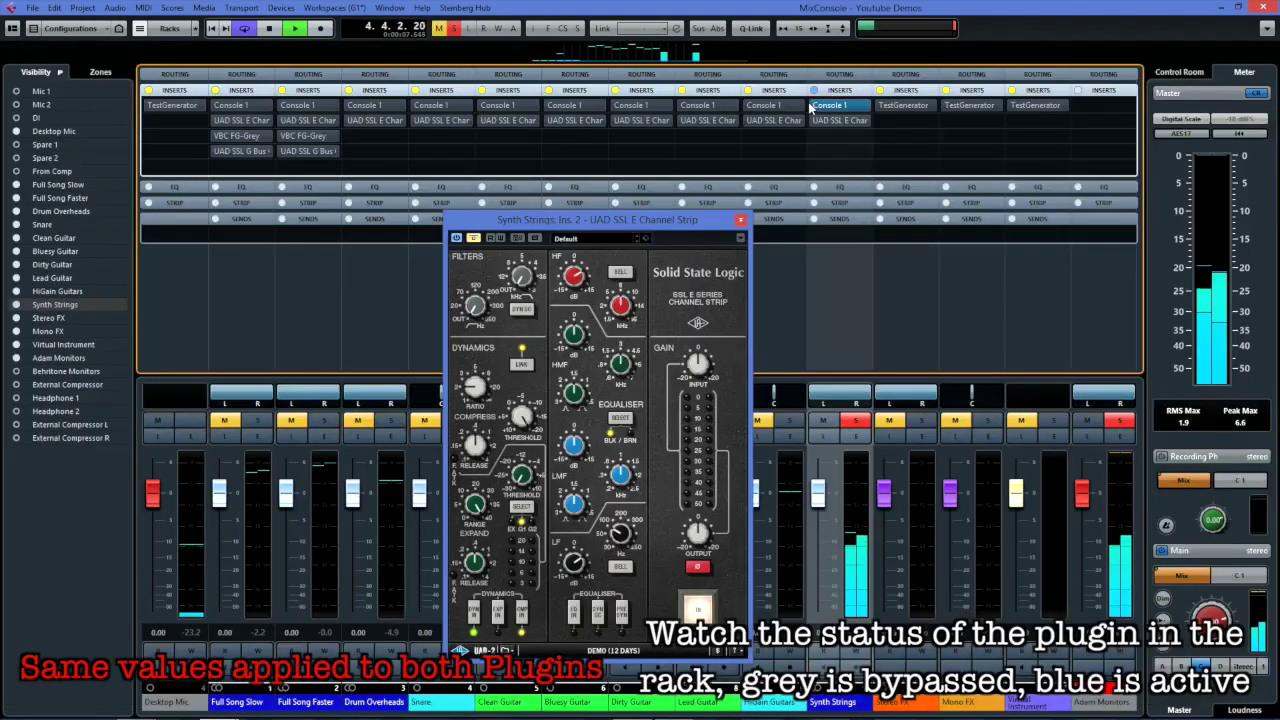
pyautogui.click(811, 106)
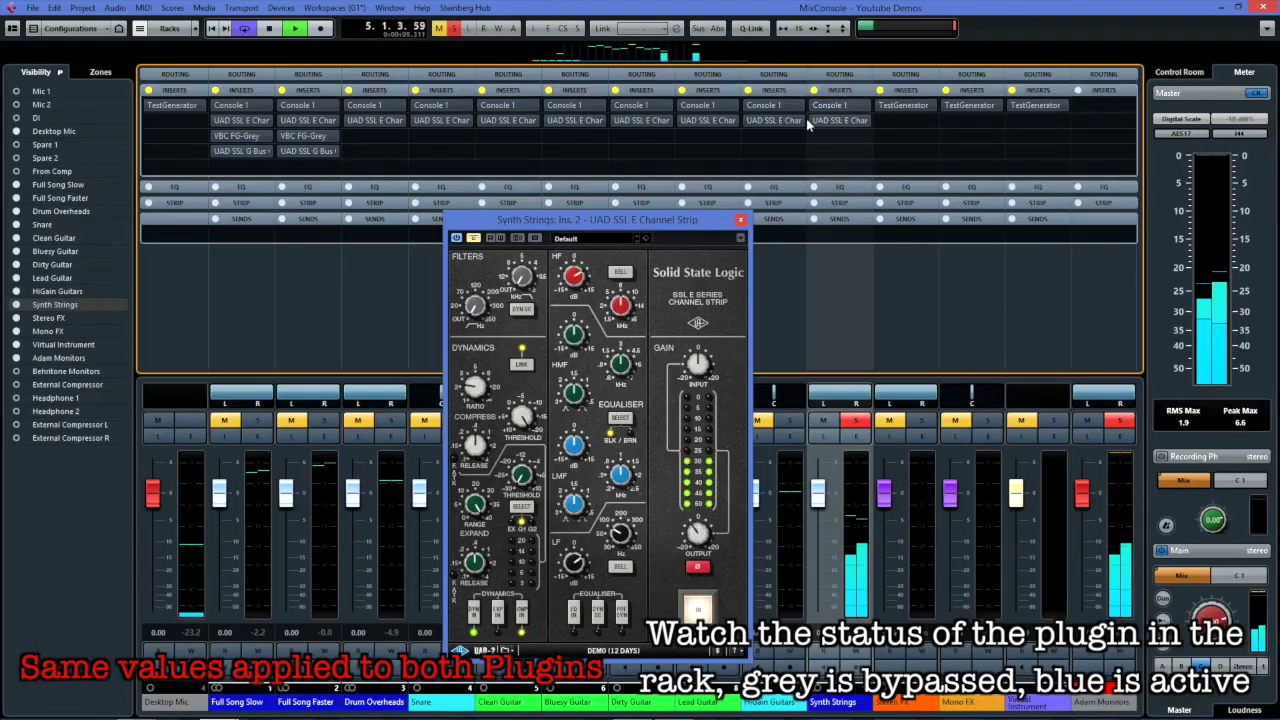
pyautogui.click(809, 120)
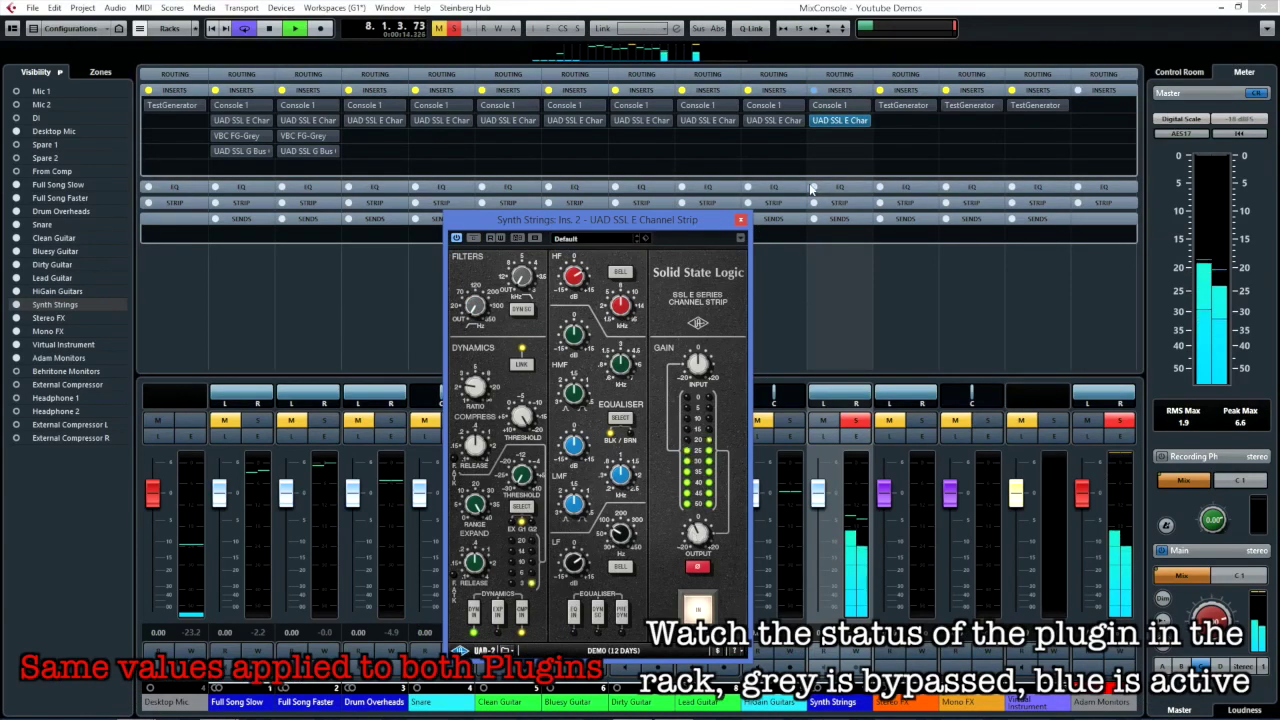
pyautogui.click(808, 120)
pyautogui.click(808, 106)
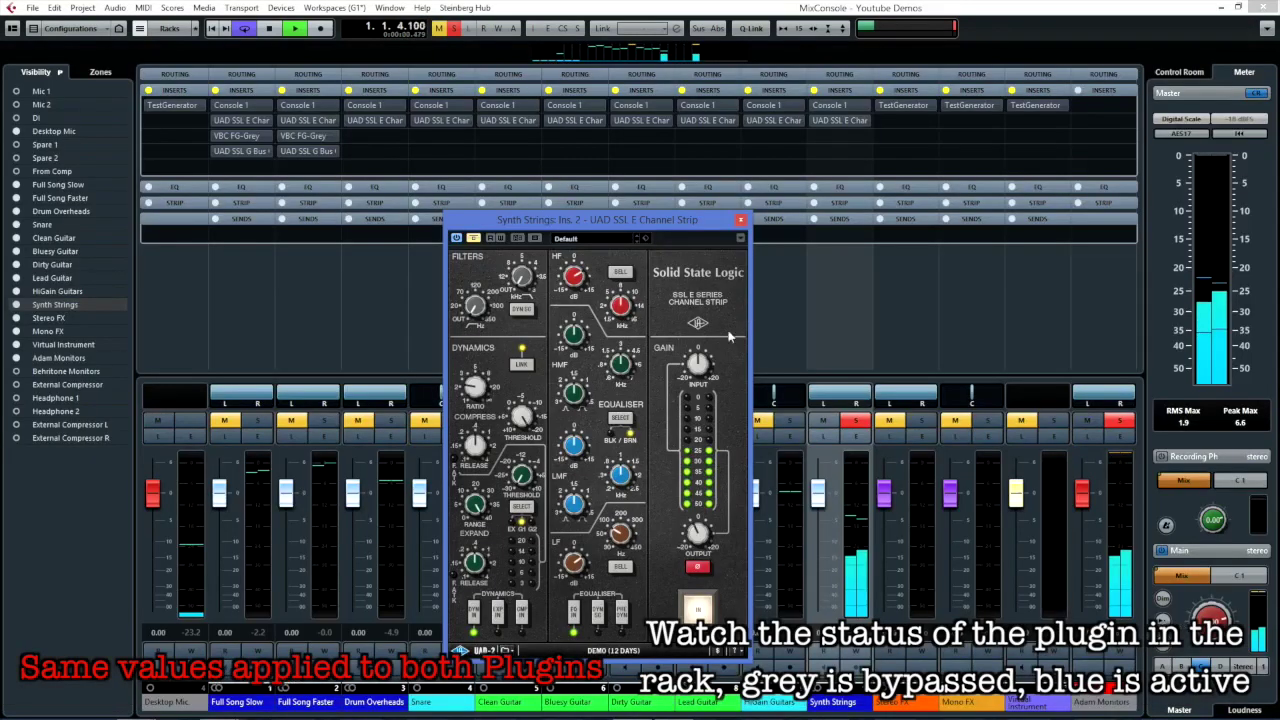
# Step: Compare Console 1's equalizer on Synth Strings with the UAD strip's brown equaliser by alternating their bypass, ending on the UAD strip
pyautogui.click(809, 106)
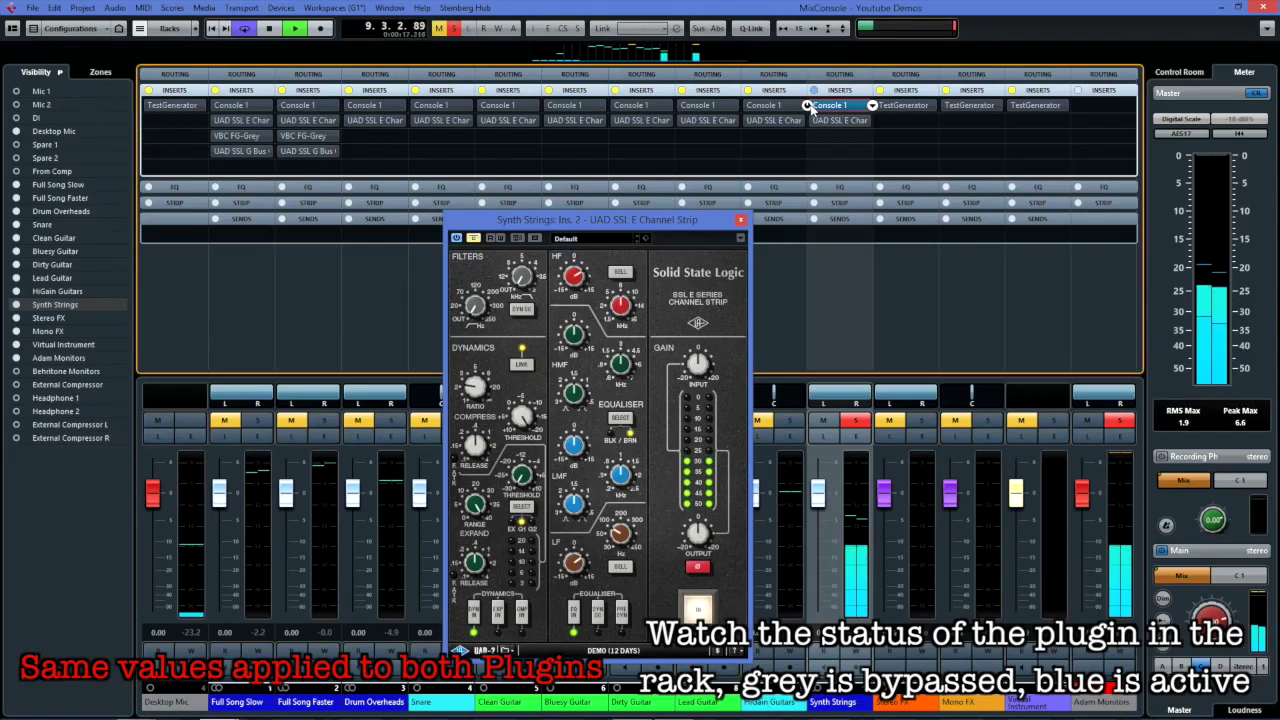
pyautogui.click(809, 106)
pyautogui.click(808, 121)
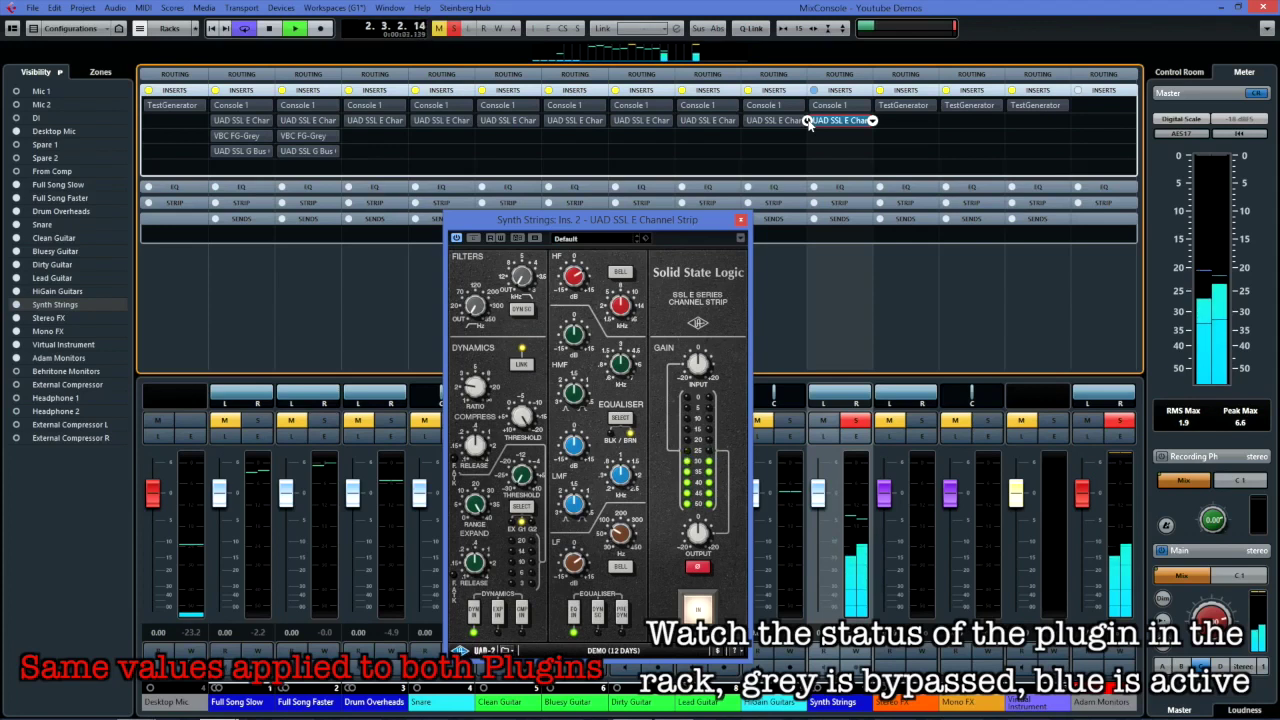
pyautogui.click(808, 120)
pyautogui.click(808, 120)
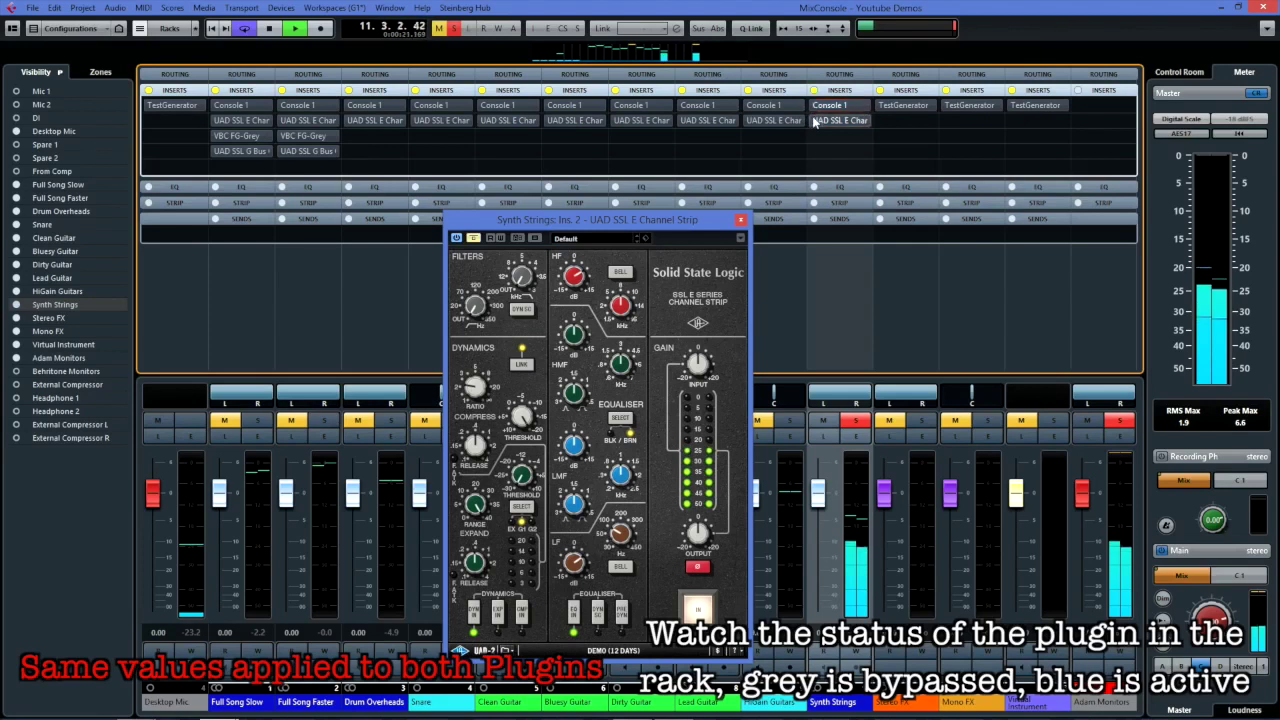
pyautogui.click(808, 120)
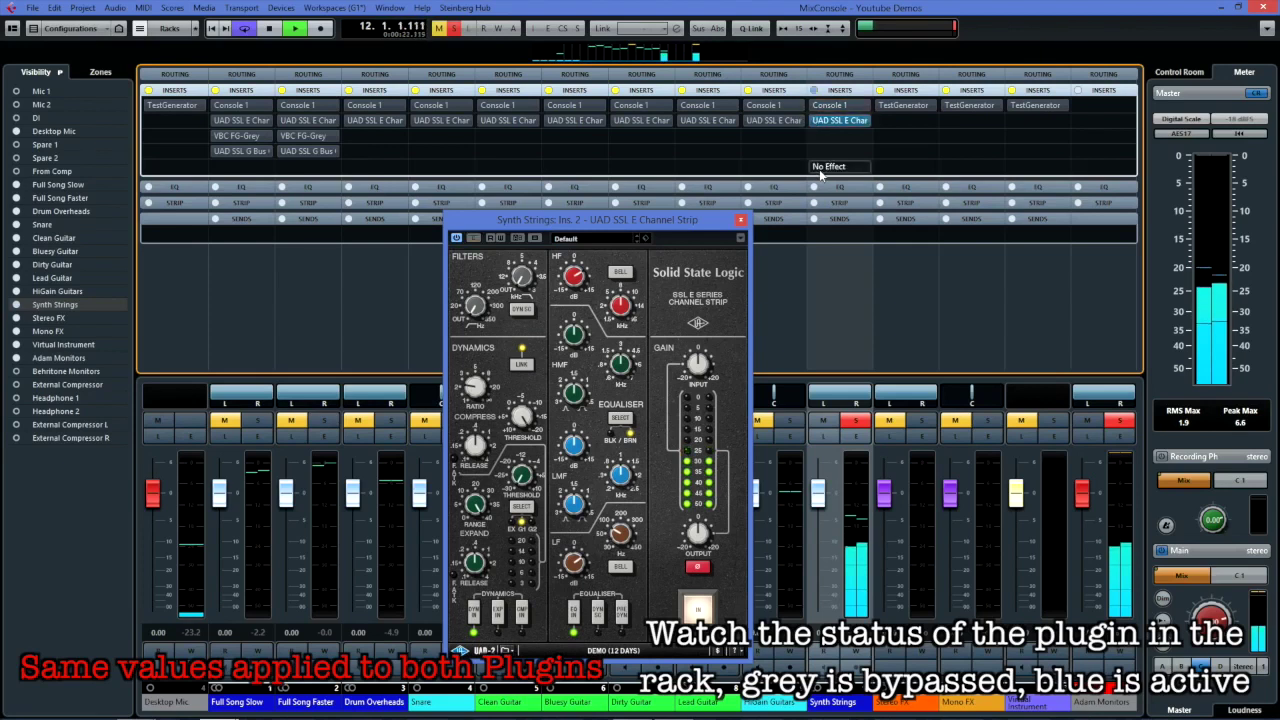
# Step: Alternate the active UAD strip's equaliser on Synth Strings between black and brown to compare the two types, ending on brown
pyautogui.click(621, 420)
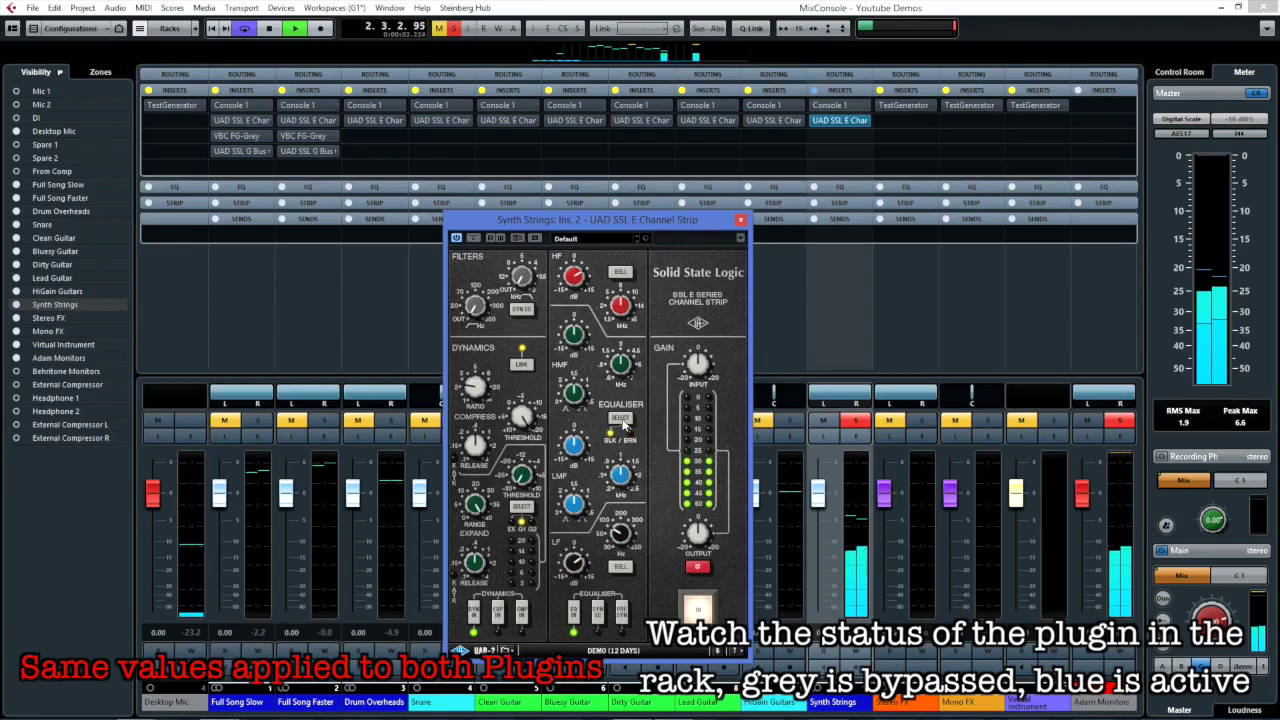
pyautogui.click(621, 419)
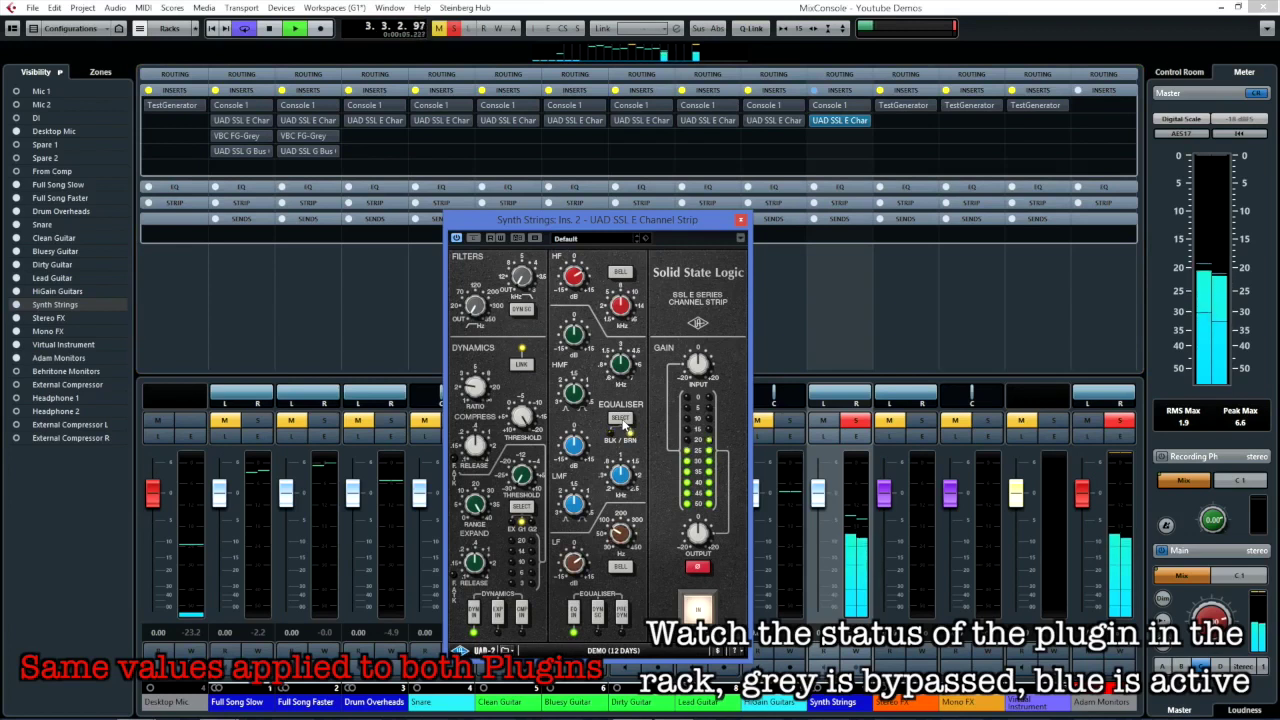
pyautogui.click(621, 419)
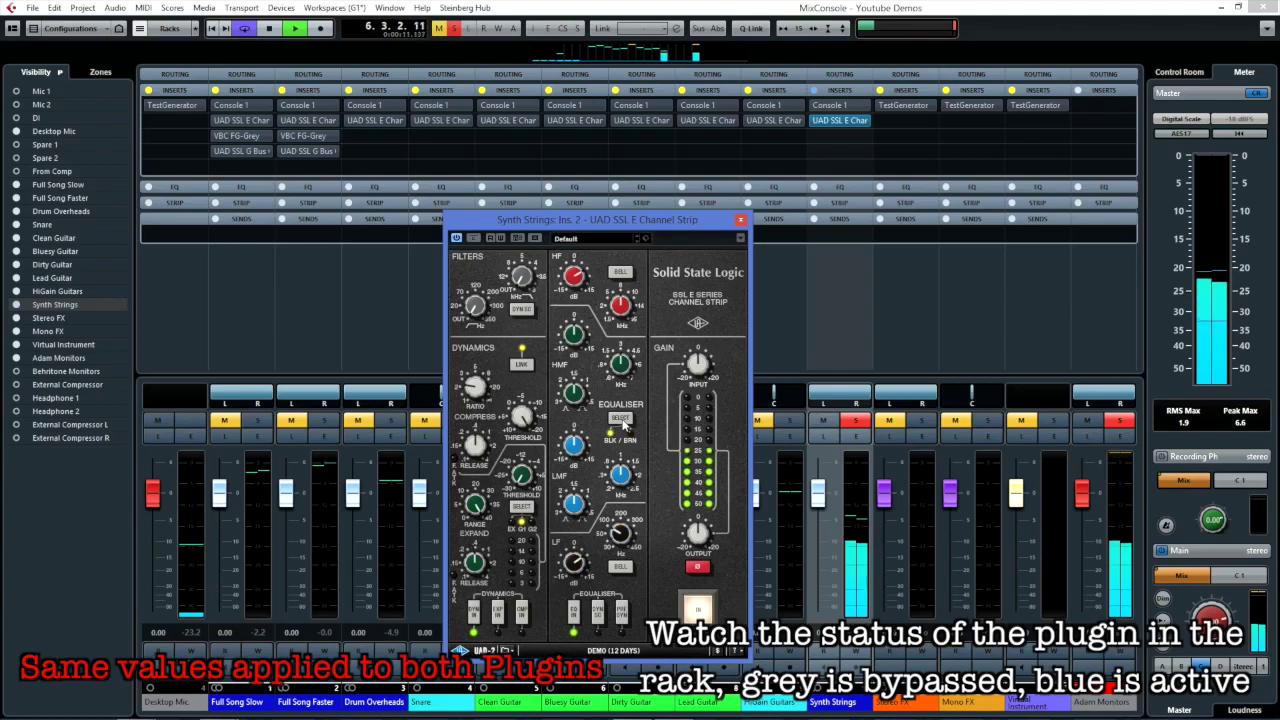
pyautogui.click(622, 421)
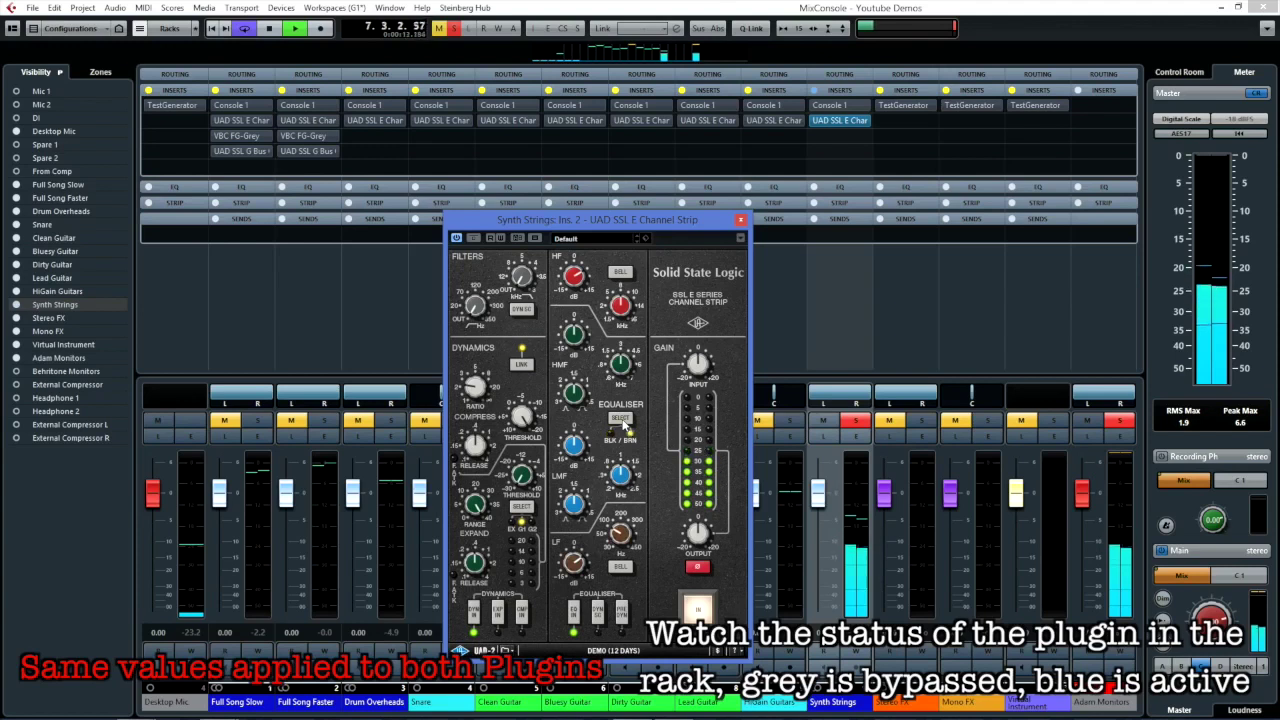
pyautogui.click(621, 420)
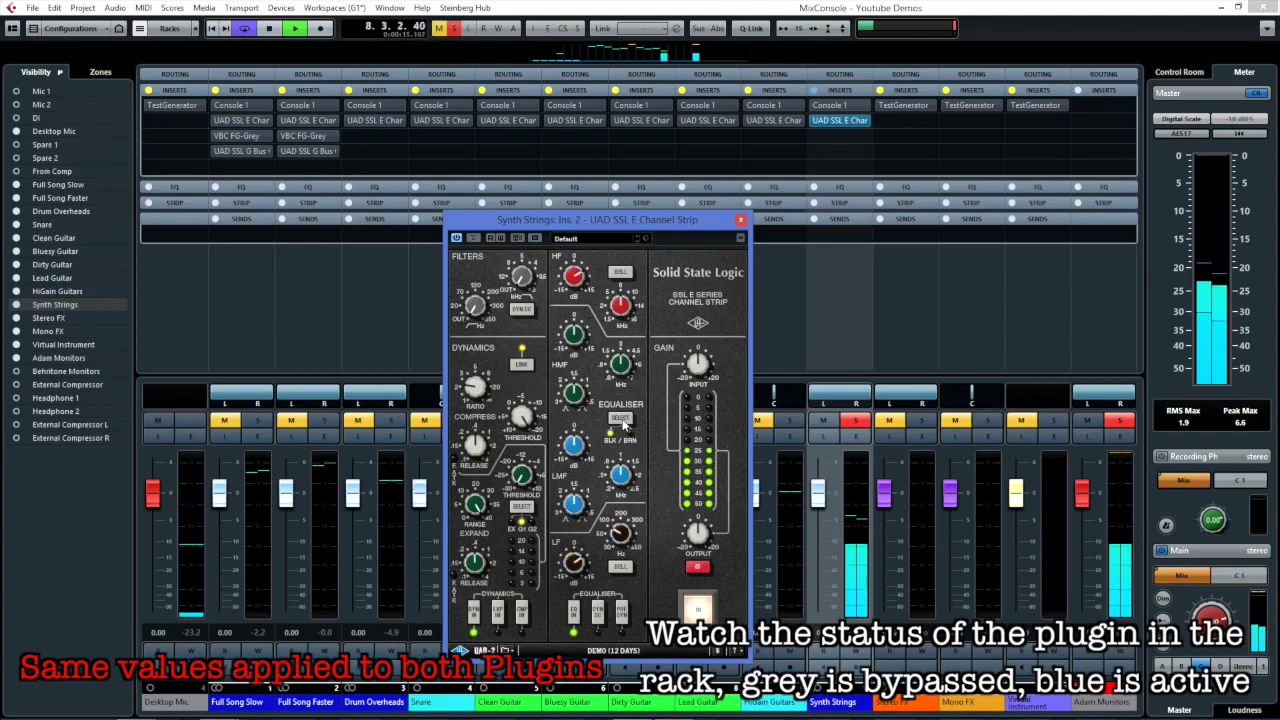
pyautogui.click(622, 421)
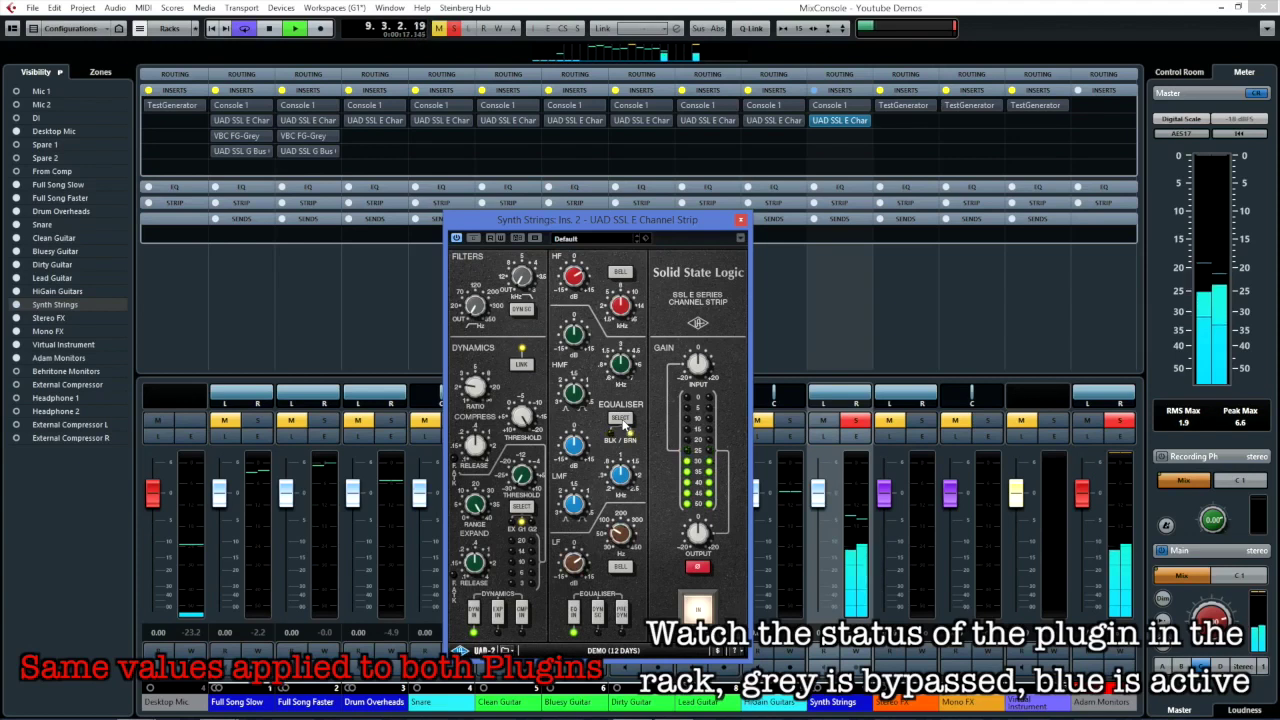